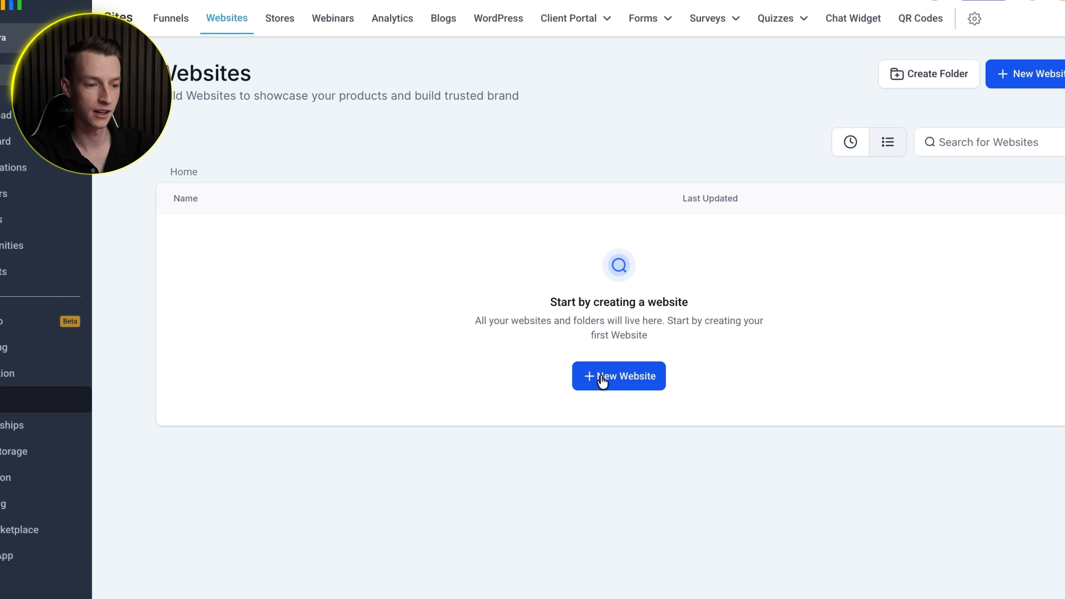
Start a new website from templates and look through the template library
left_click(618, 384)
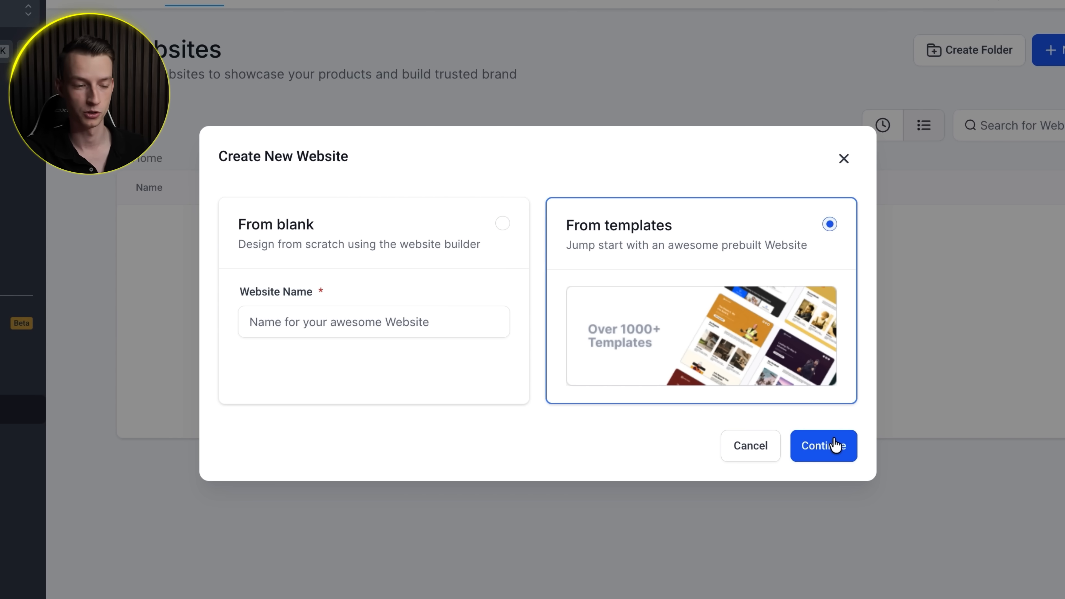
left_click(823, 446)
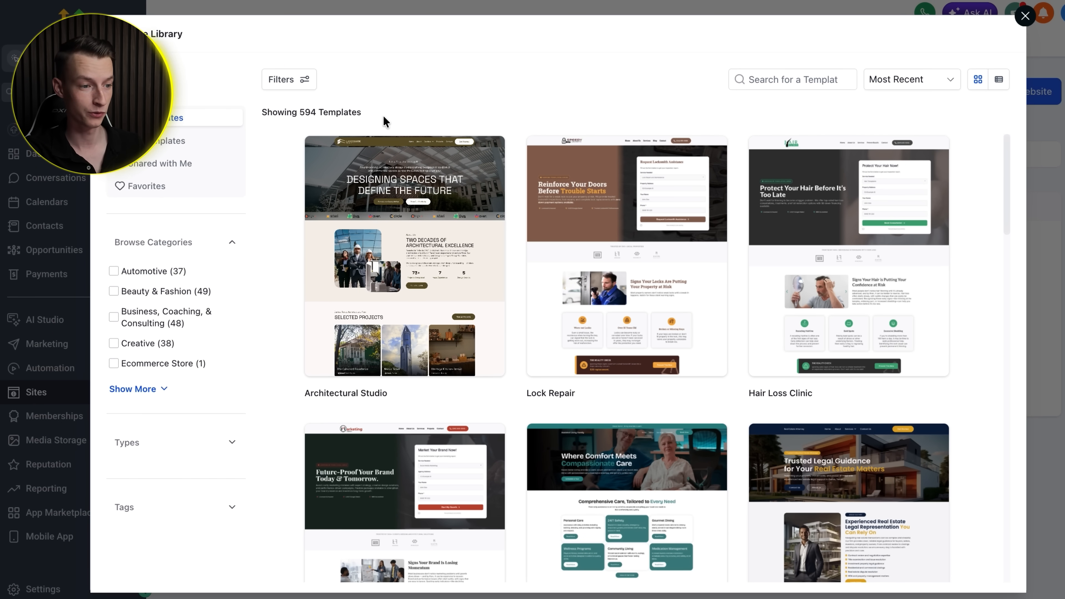
scroll(497, 314, "down", 15)
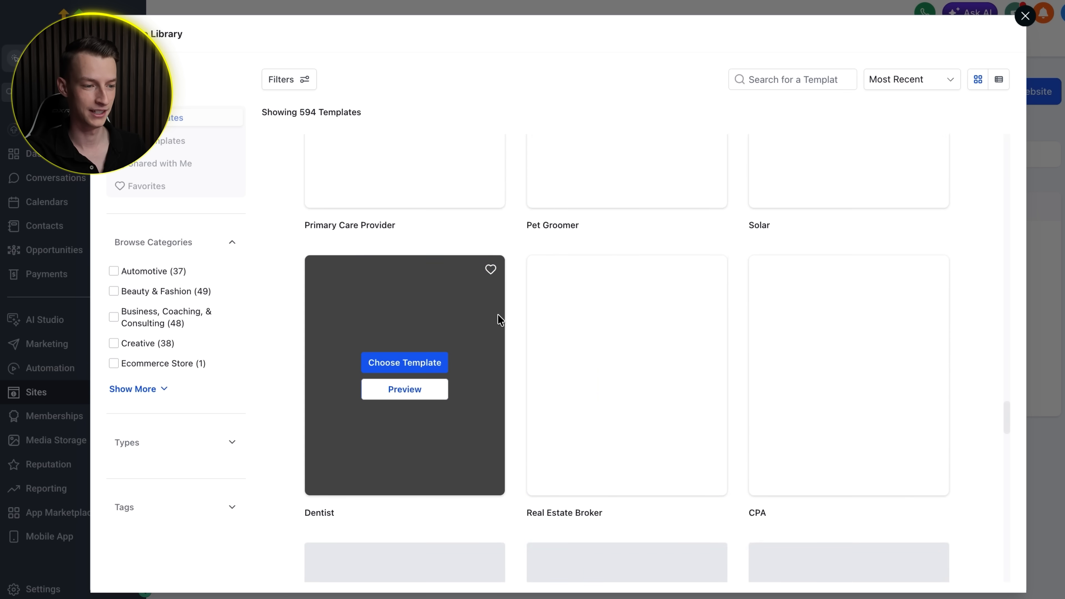
scroll(500, 319, "up", 15)
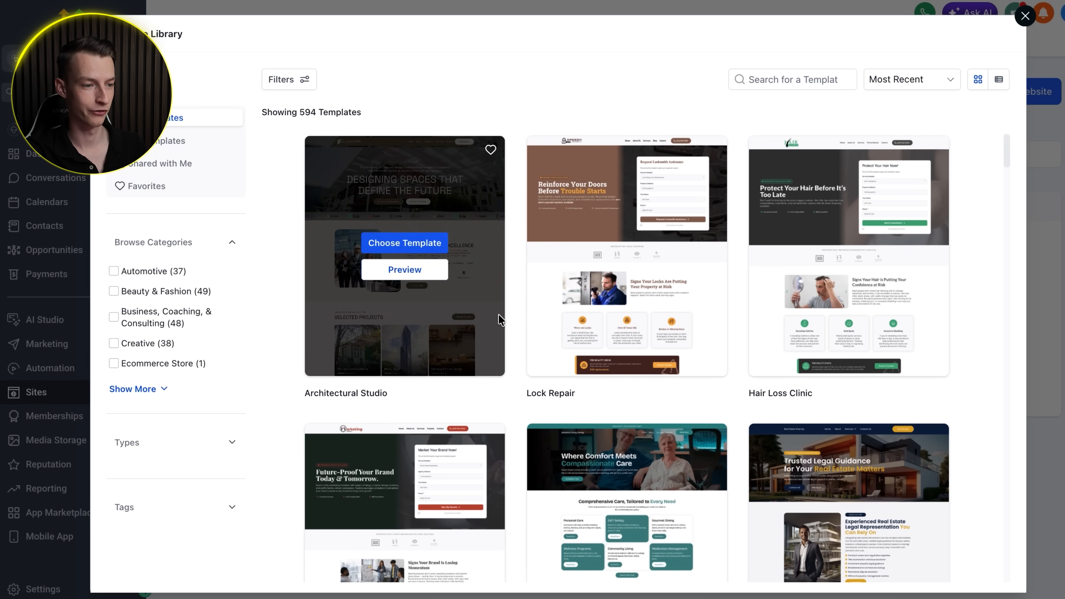
Show all template categories and filter the library by Real Estate
left_click(147, 389)
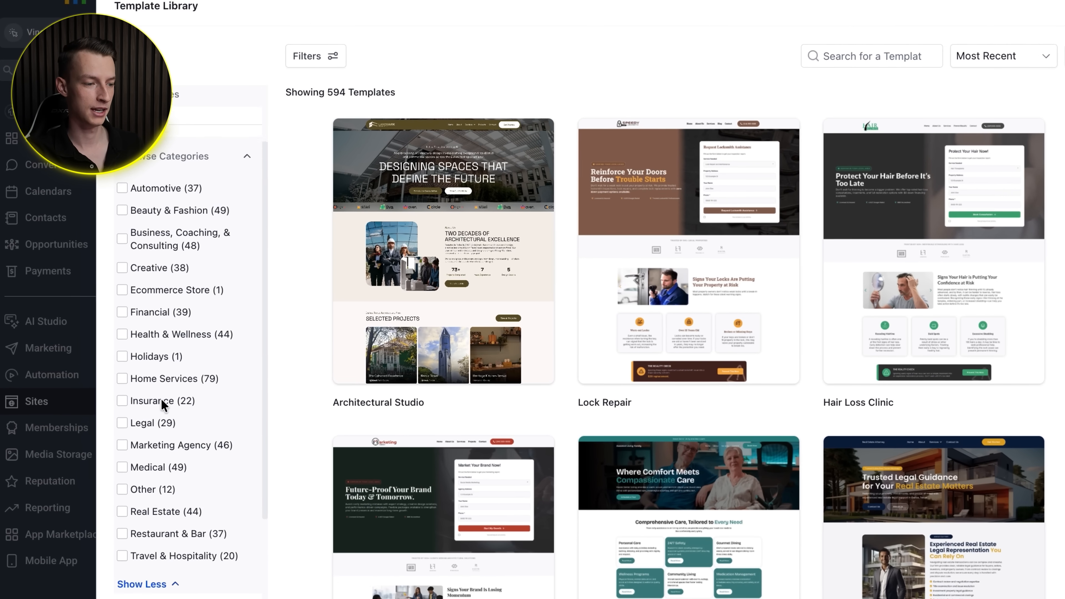
scroll(161, 402, "down", 1)
left_click(176, 496)
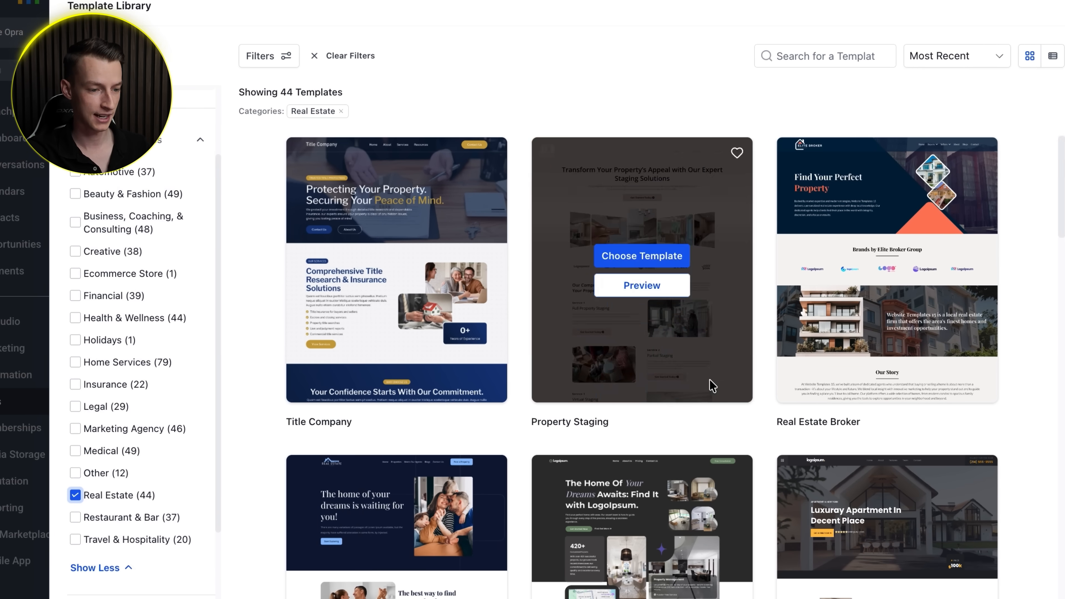
Browse the Real Estate templates and open the preview of the Rental Management template
scroll(674, 388, "down", 10)
scroll(982, 533, "up", 2)
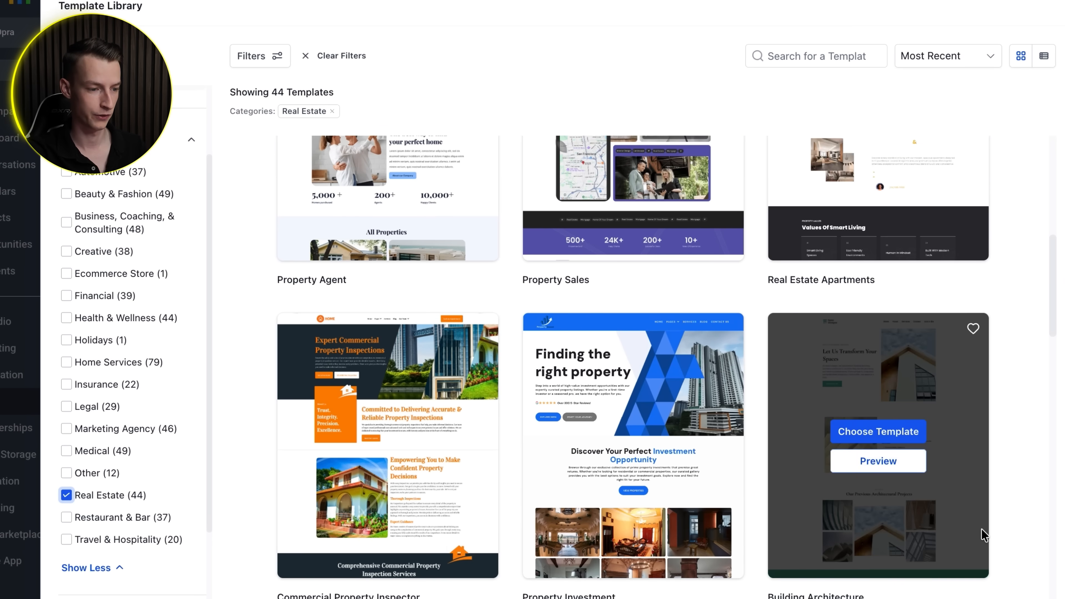
scroll(981, 529, "down", 15)
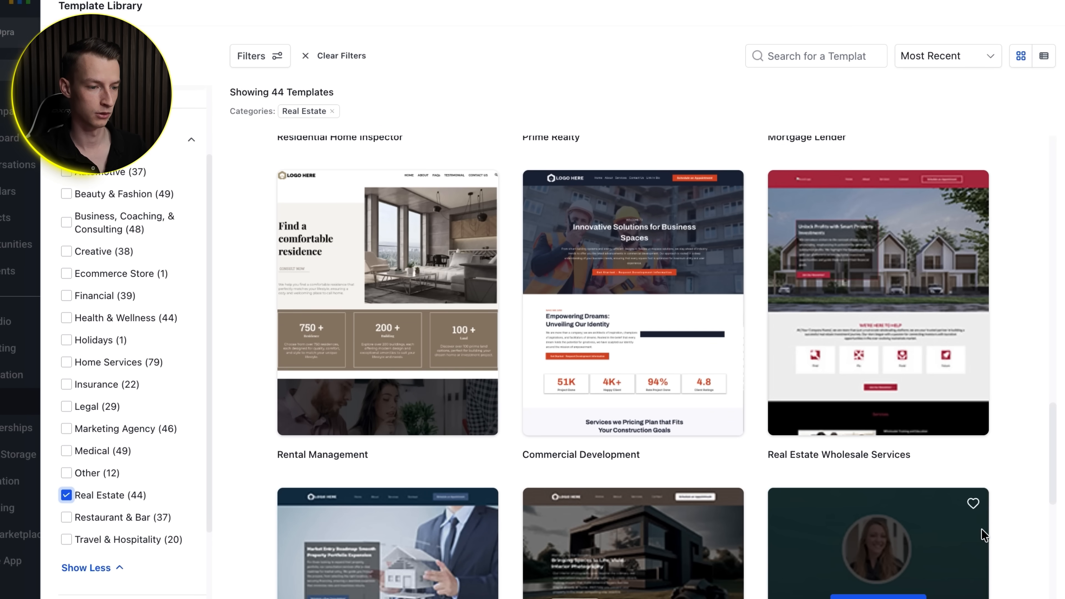
scroll(982, 530, "down", 8)
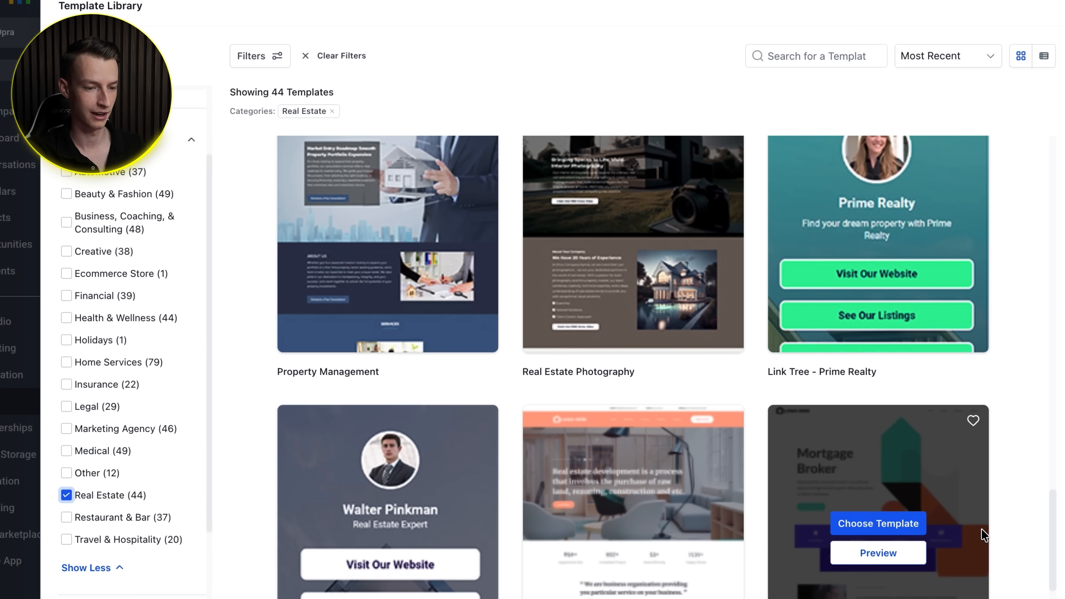
scroll(983, 530, "up", 15)
scroll(981, 528, "down", 5)
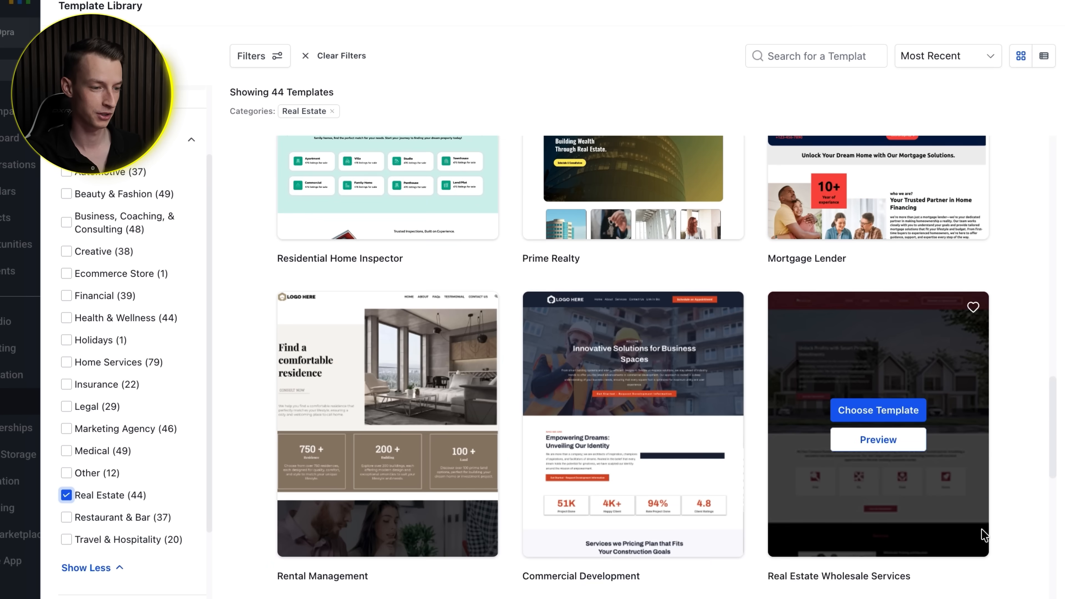
left_click(383, 439)
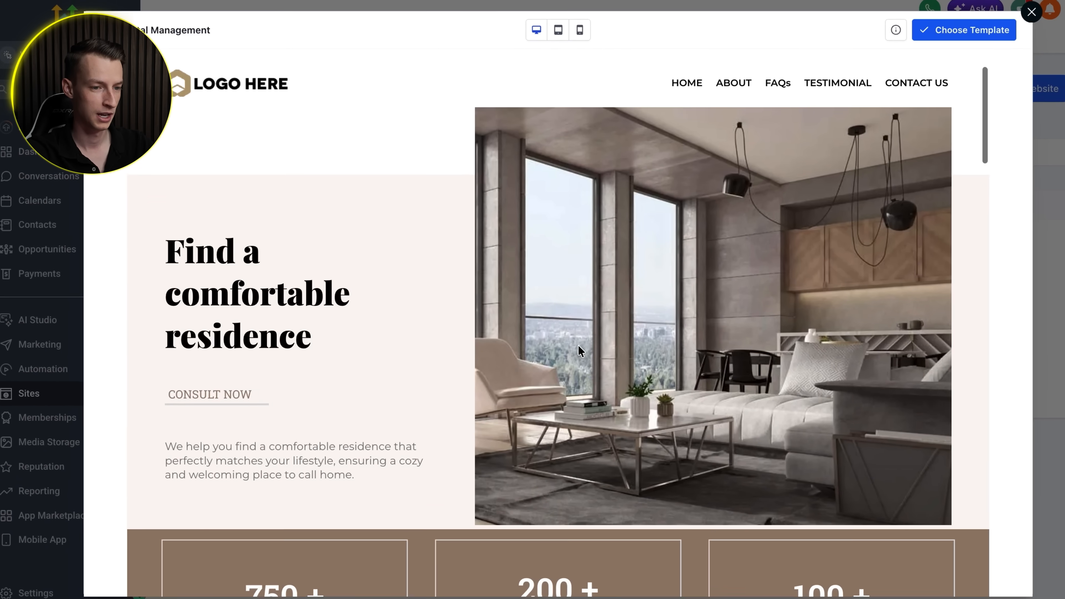
Review the Rental Management page in the preview and choose it as the website's template
scroll(579, 346, "down", 5)
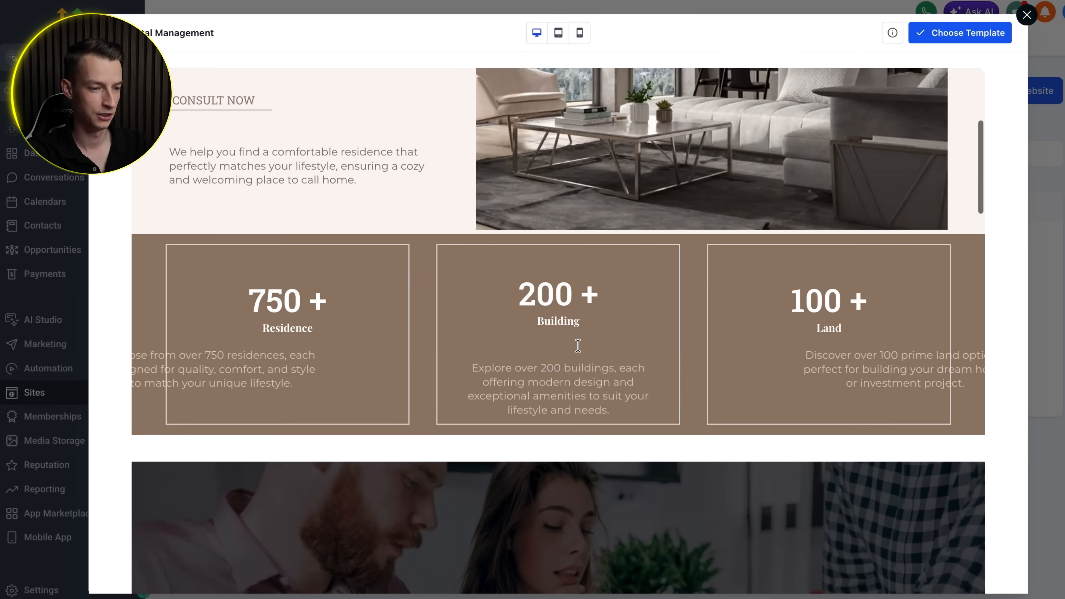
scroll(578, 346, "down", 15)
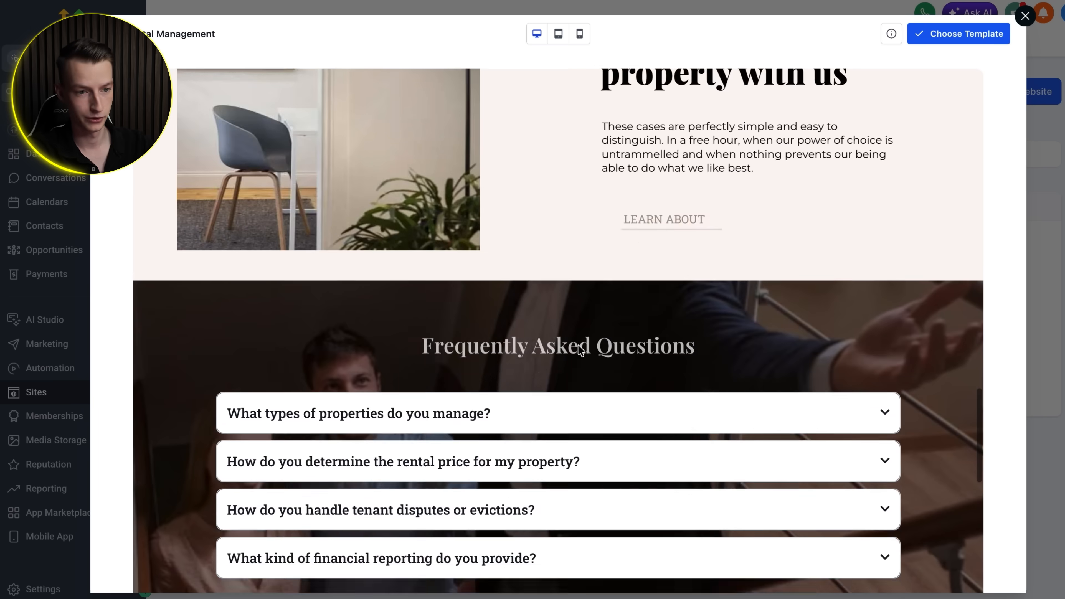
scroll(578, 349, "down", 3)
scroll(578, 350, "up", 20)
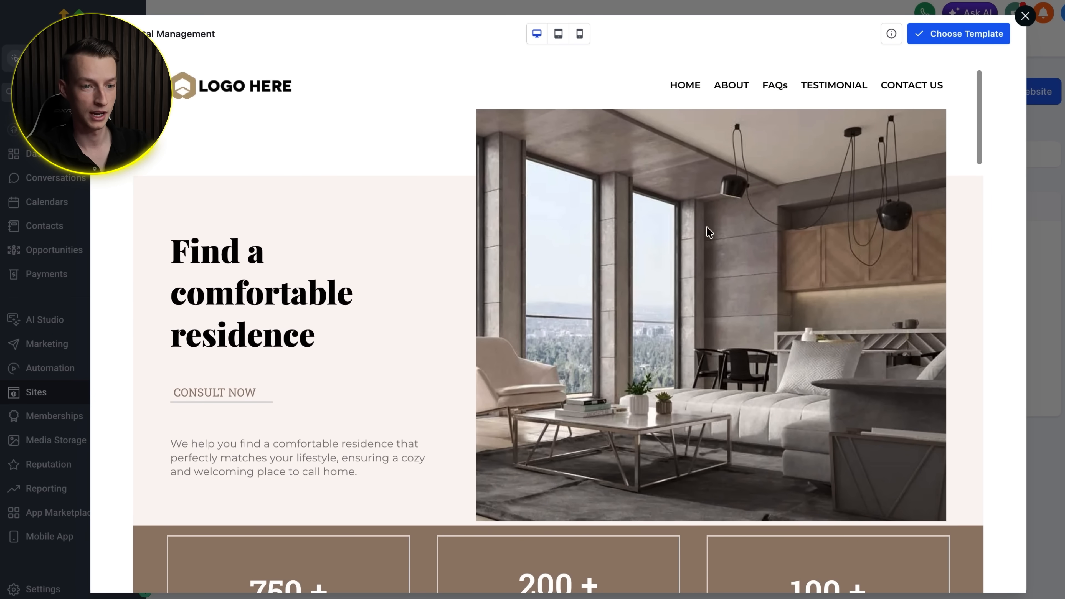
left_click(964, 41)
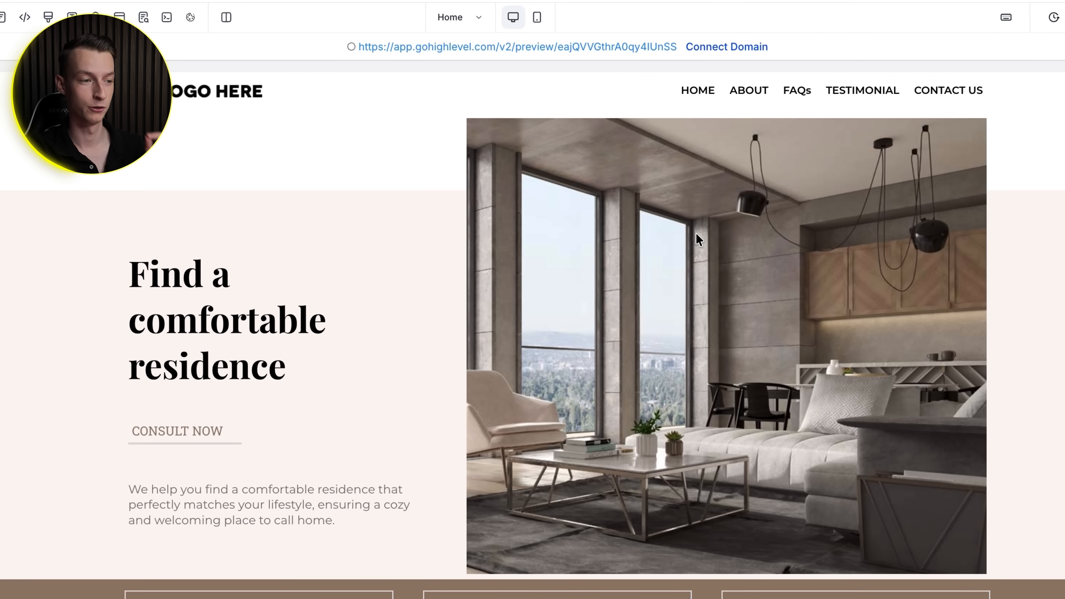
Change the hero headline to read "Find a dream home today."
left_click(350, 280)
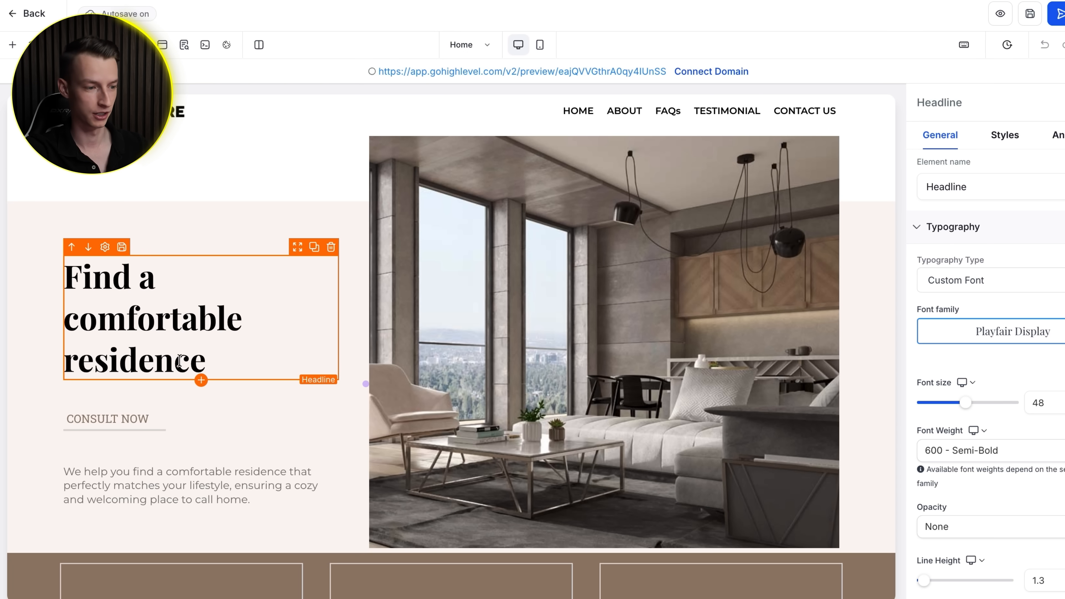
left_click_drag(207, 364, 162, 291)
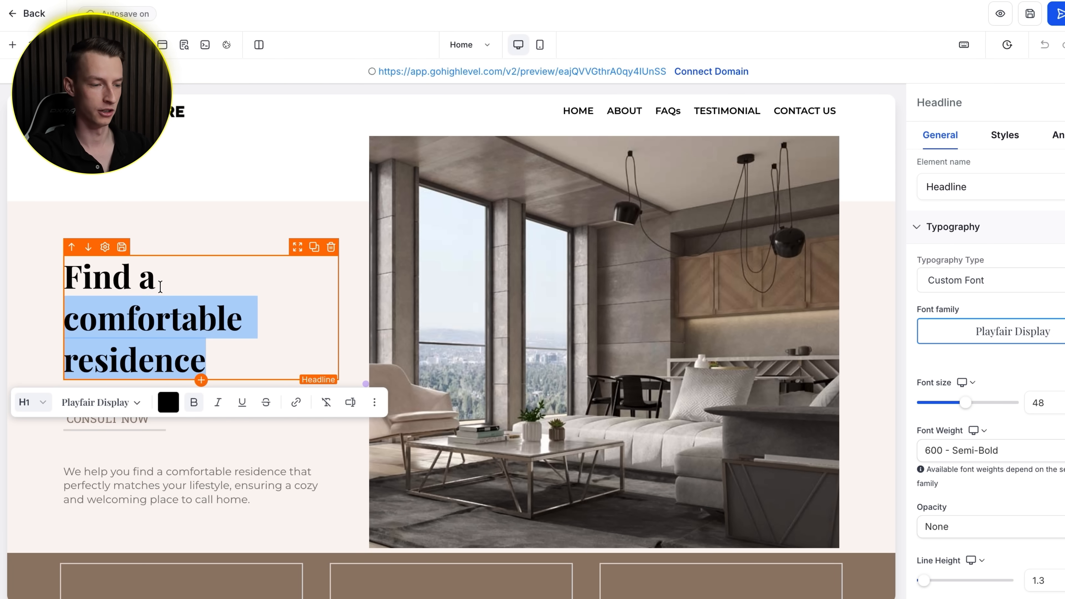
key("BackSpace")
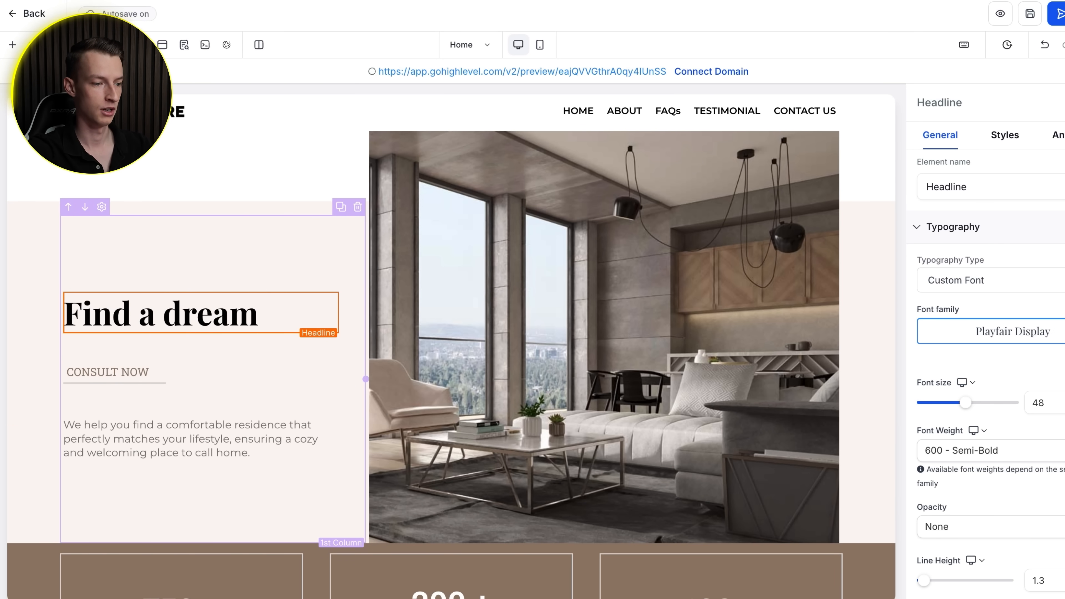
type("dream home today.")
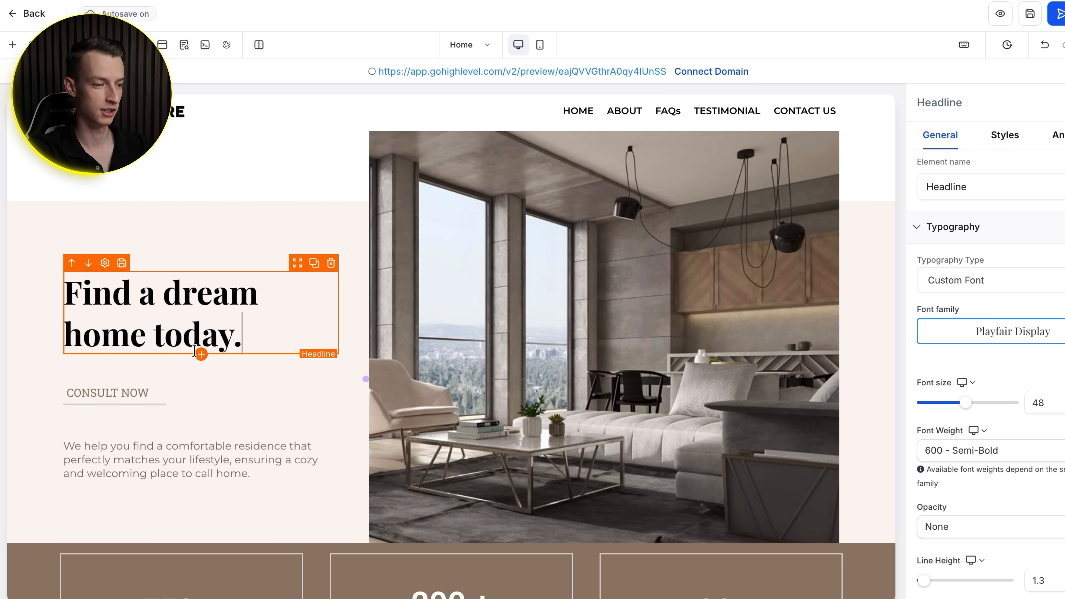
left_click(279, 424)
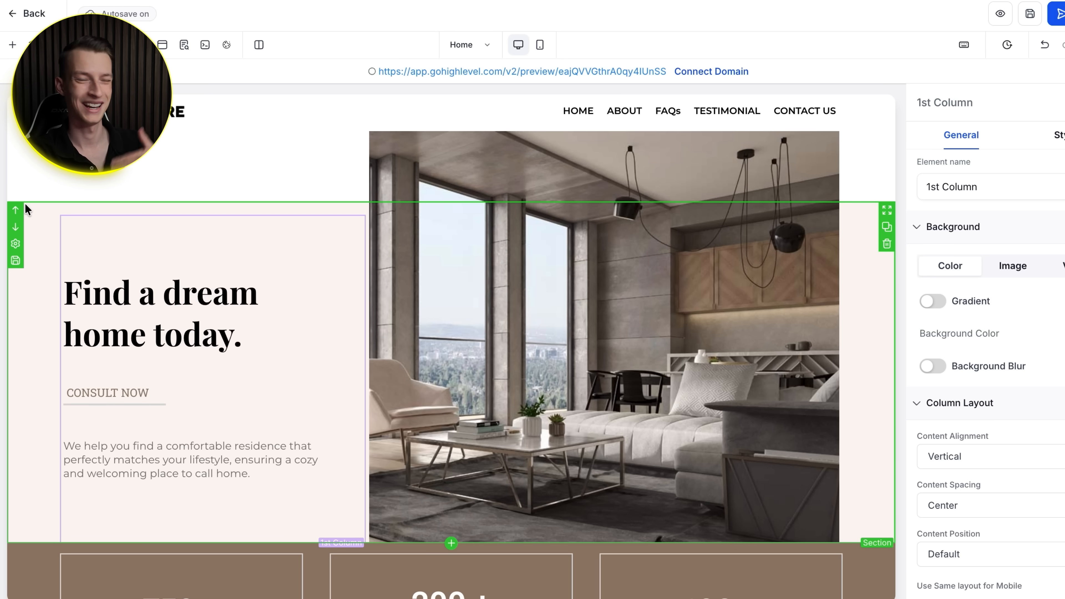
Move the "Make an appointment now" section down one place, below the "Get your dream property with us" section
scroll(24, 203, "down", 2)
scroll(25, 202, "down", 12)
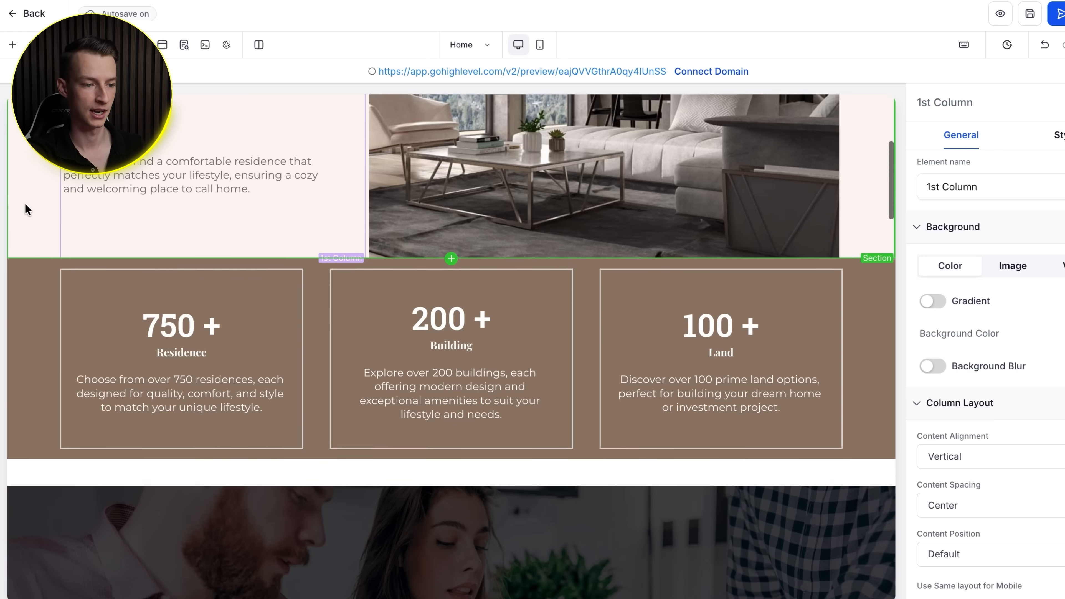
scroll(60, 320, "down", 10)
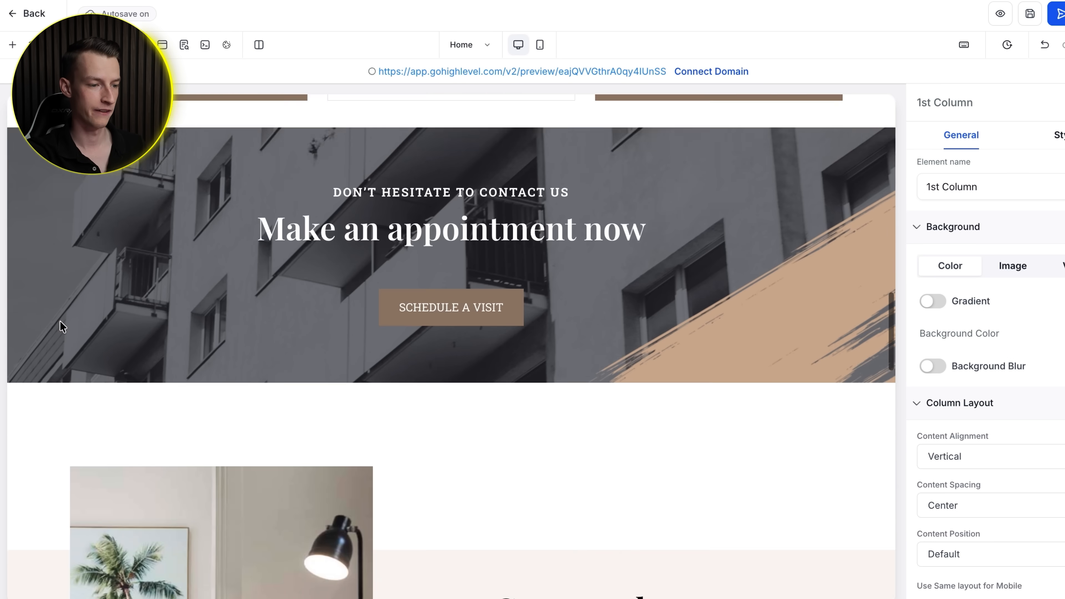
scroll(162, 273, "down", 2)
scroll(111, 248, "up", 2)
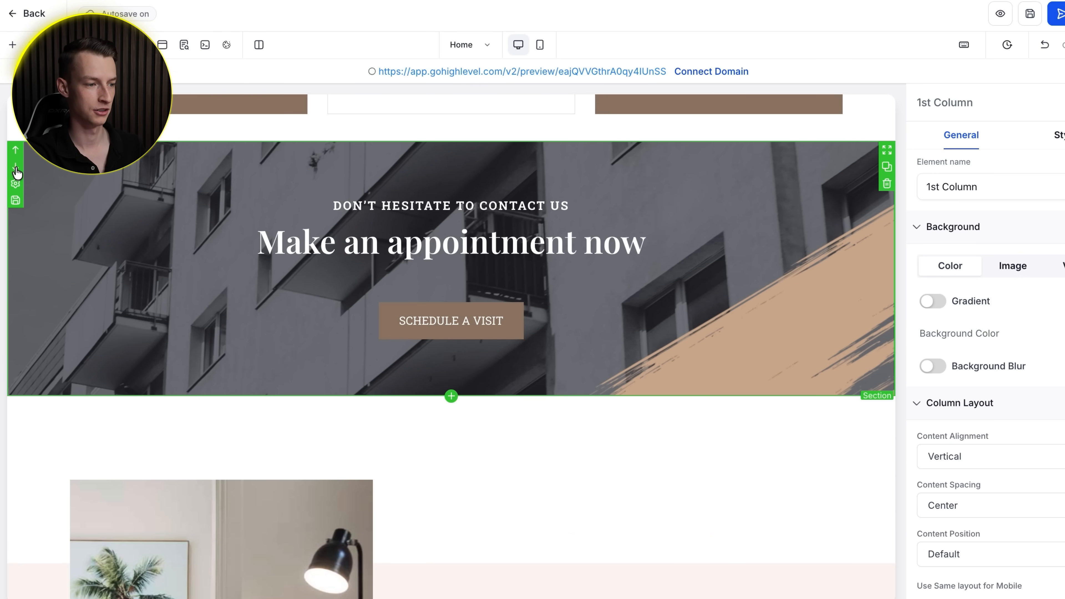
left_click(15, 168)
scroll(36, 212, "down", 10)
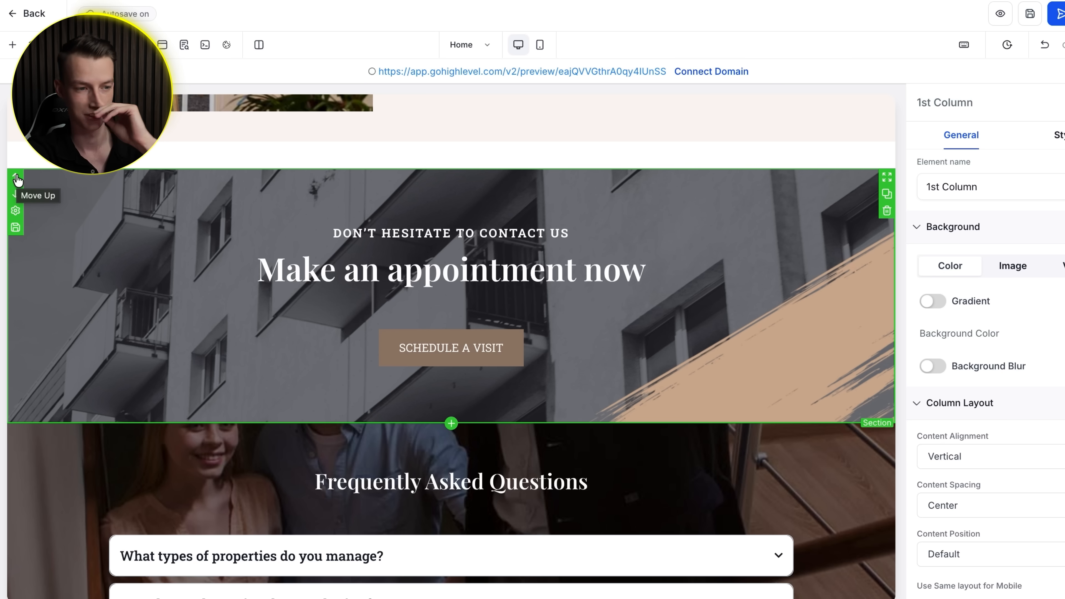
scroll(498, 213, "up", 1)
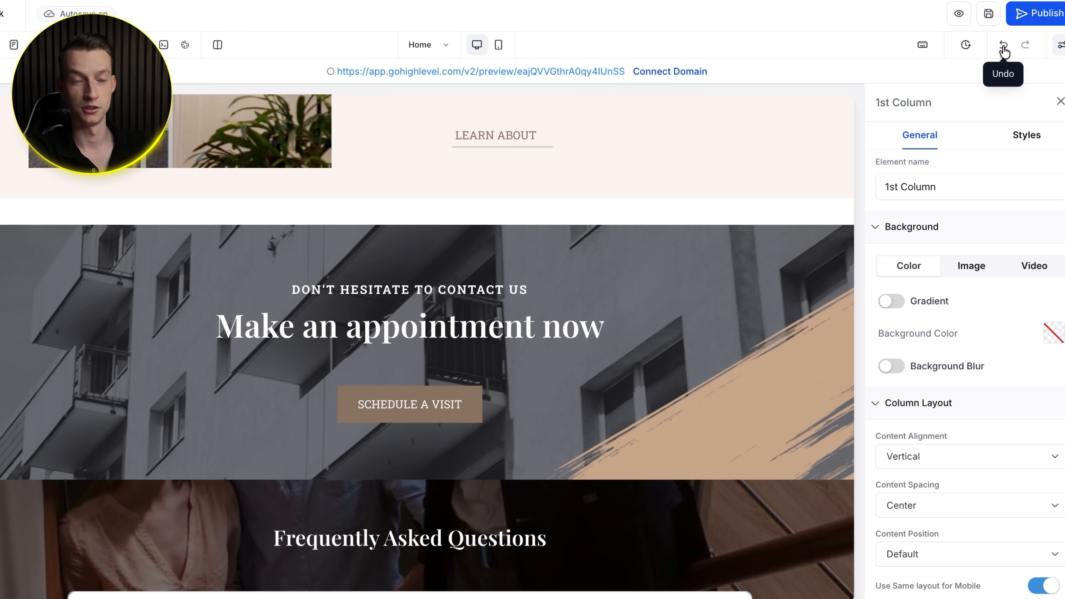
Undo the move of the "Make an appointment now" section
left_click(1003, 47)
scroll(668, 231, "up", 12)
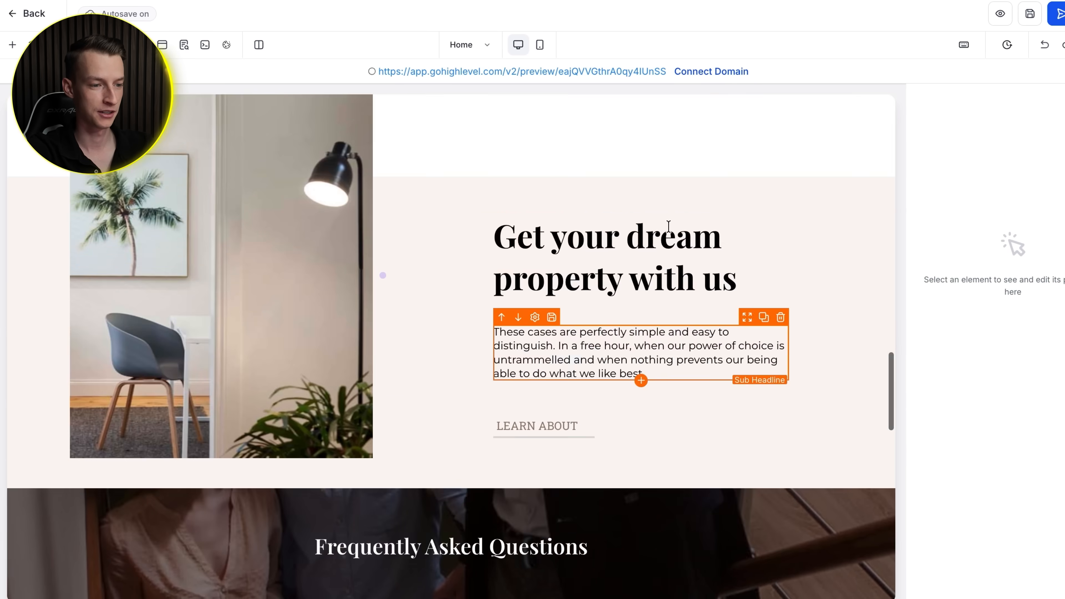
scroll(671, 231, "up", 2)
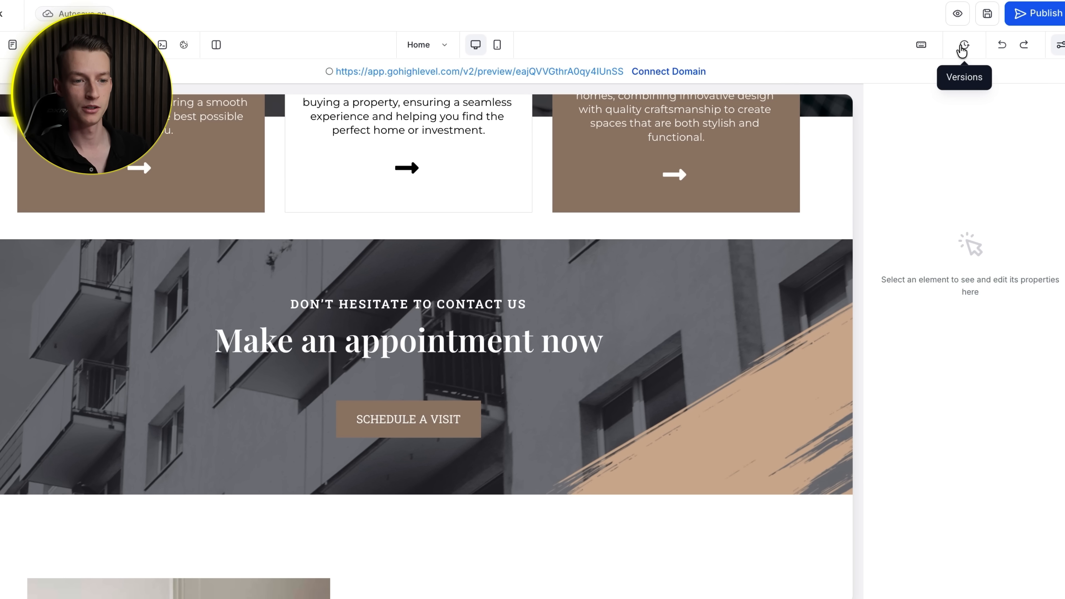
Compare versions #1 and #2 of the page in the version history and return to the editor
left_click(963, 46)
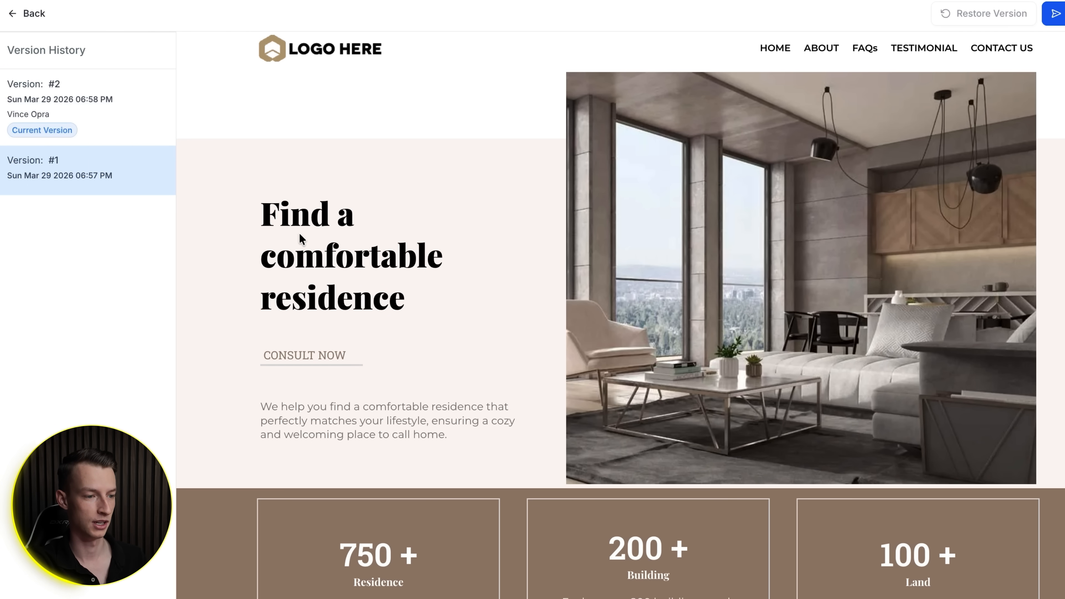
left_click(119, 96)
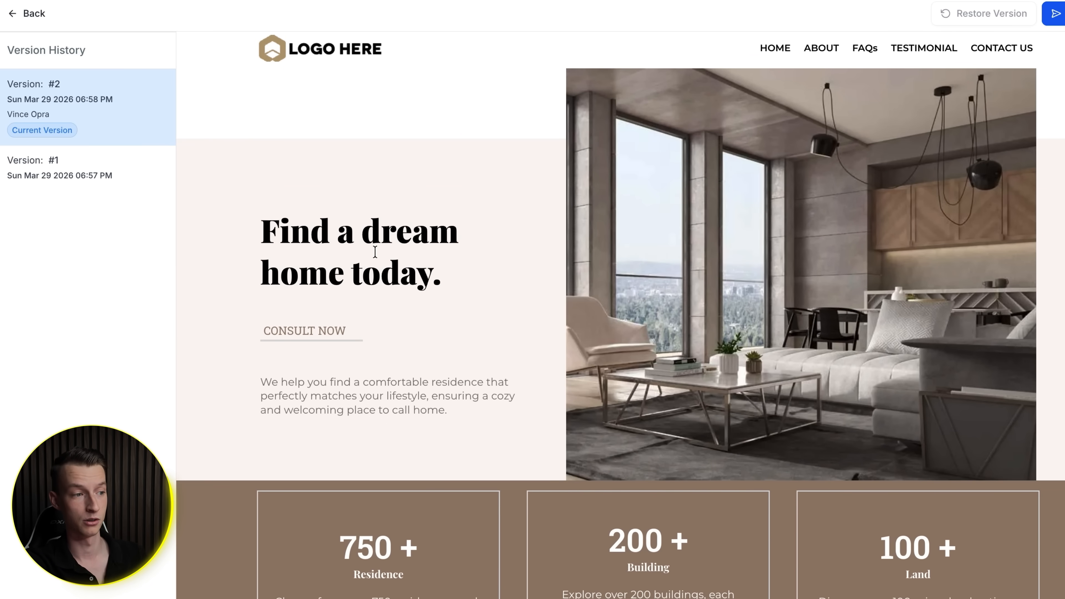
left_click(32, 15)
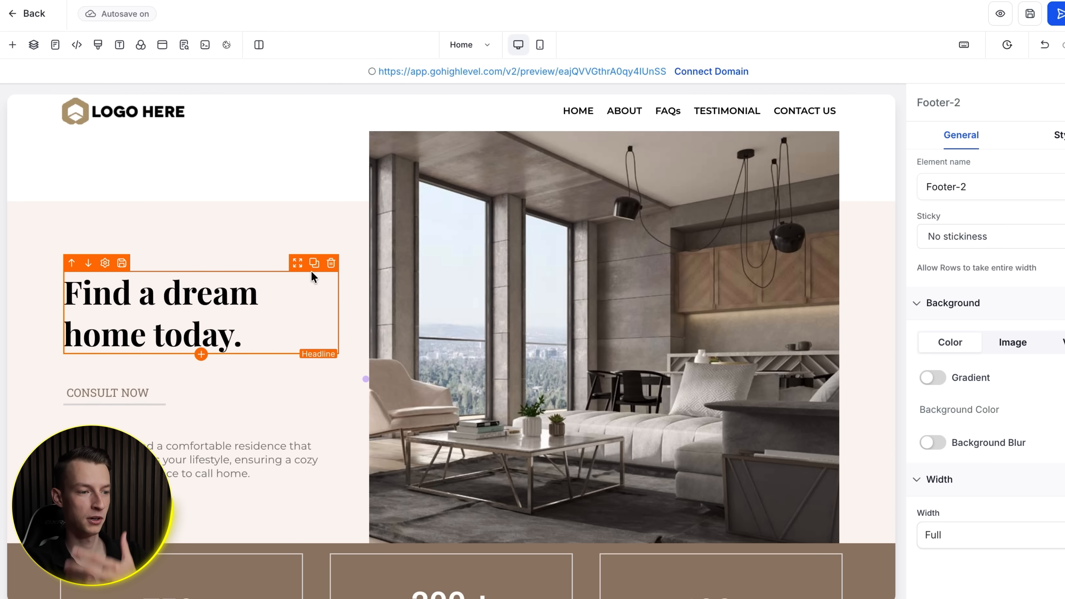
Move the hero headline below the CONSULT NOW button and restore the original order of the two elements
left_click_drag(297, 269, 294, 384)
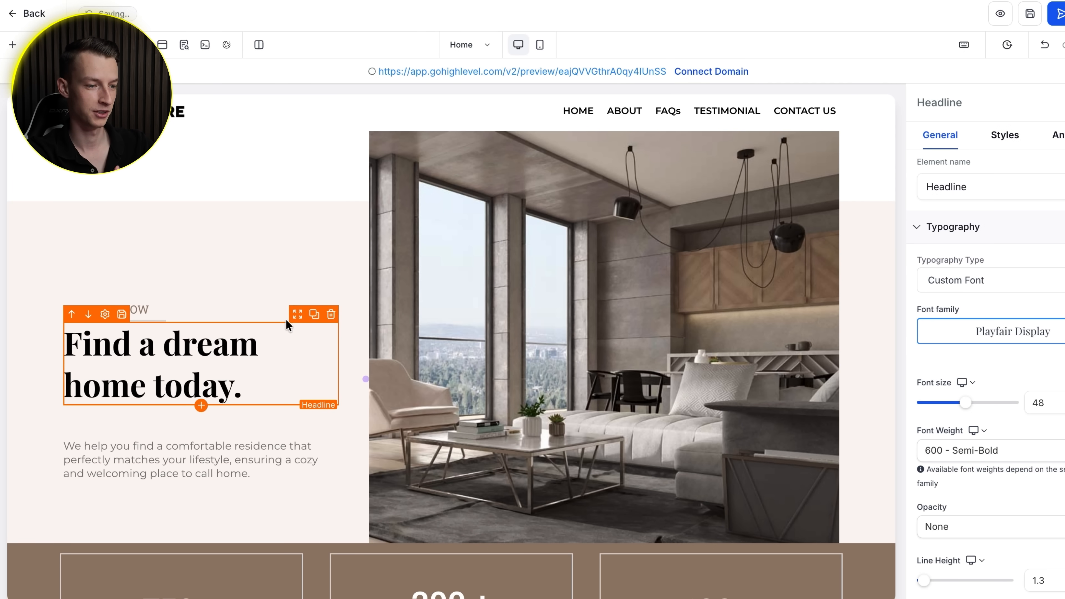
left_click_drag(292, 301, 289, 365)
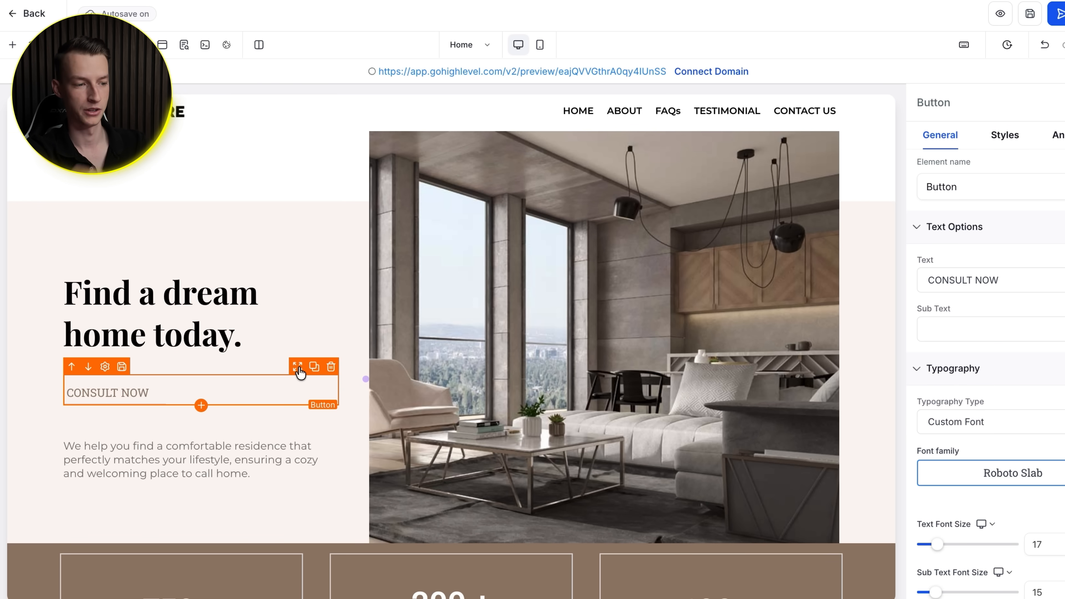
Duplicate the CONSULT NOW button in the hero section and delete the copy
left_click(313, 368)
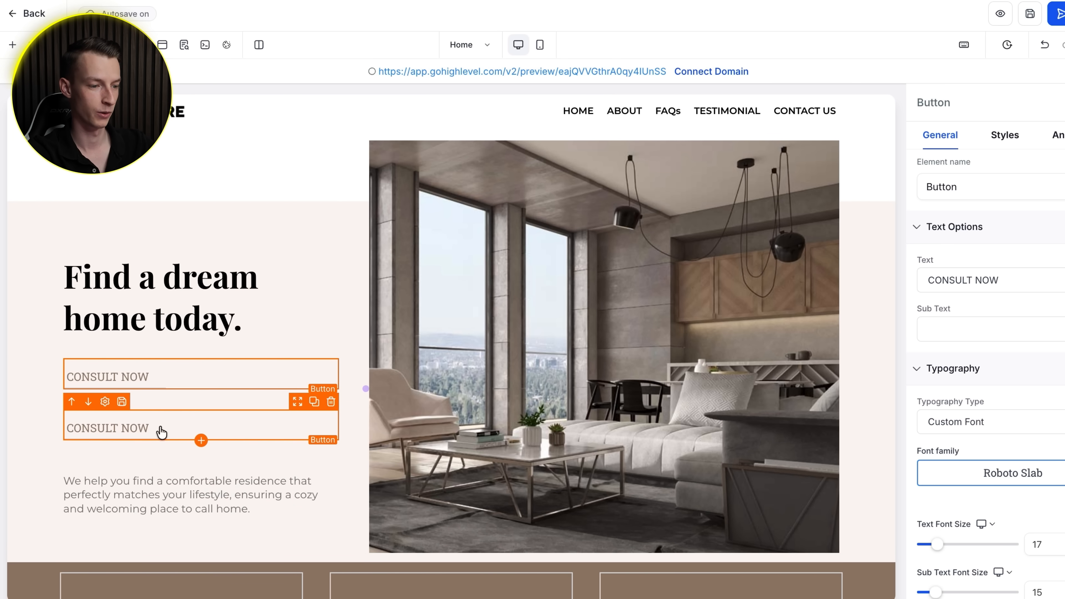
mouse_move(304, 414)
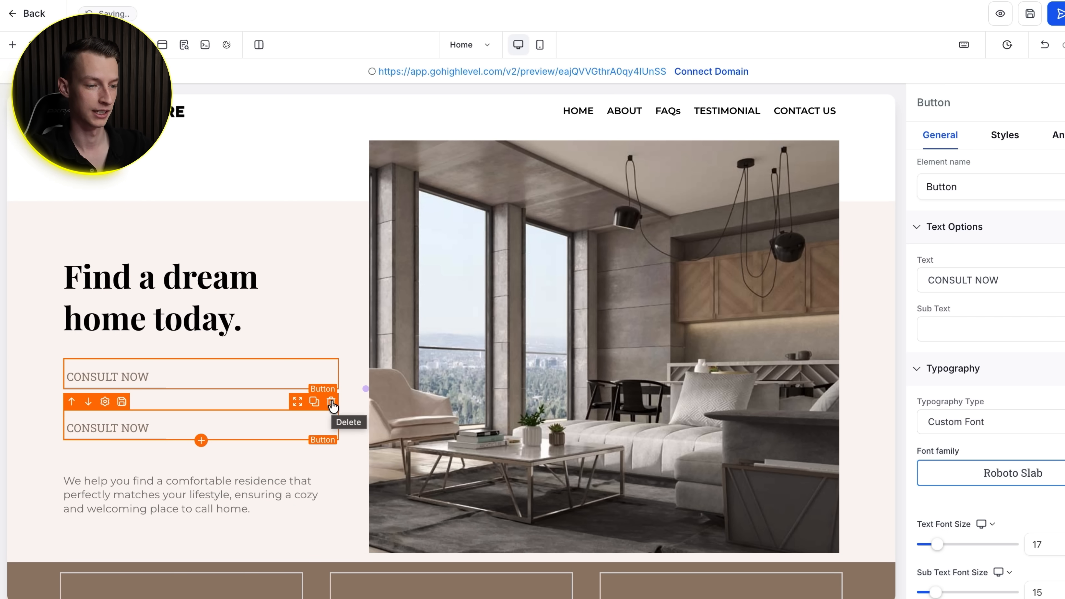
left_click(331, 402)
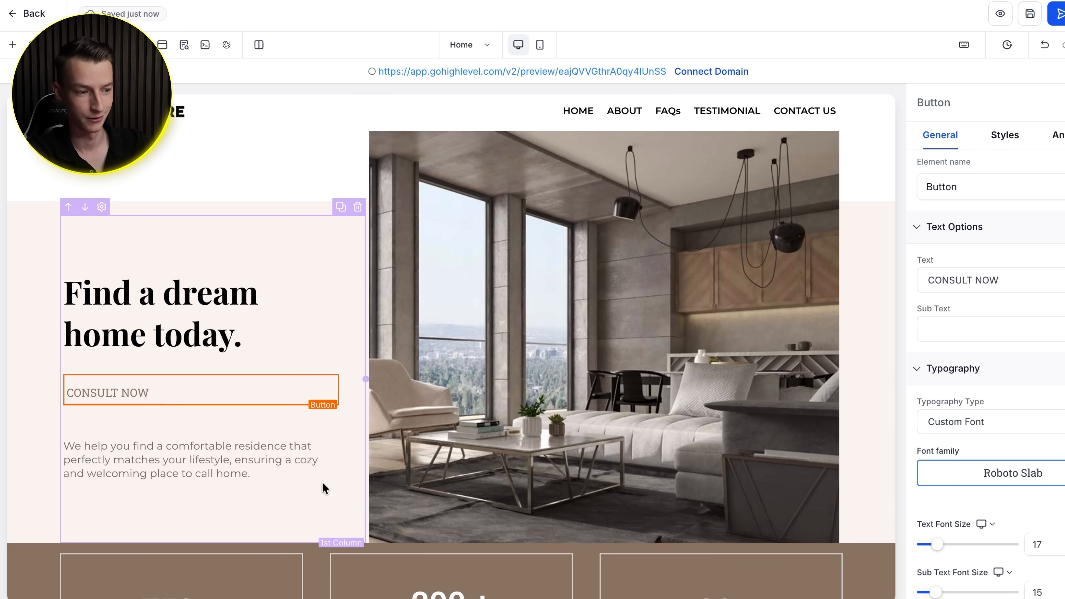
Delete the sub headline paragraph below the CONSULT NOW button in the hero section
mouse_move(297, 426)
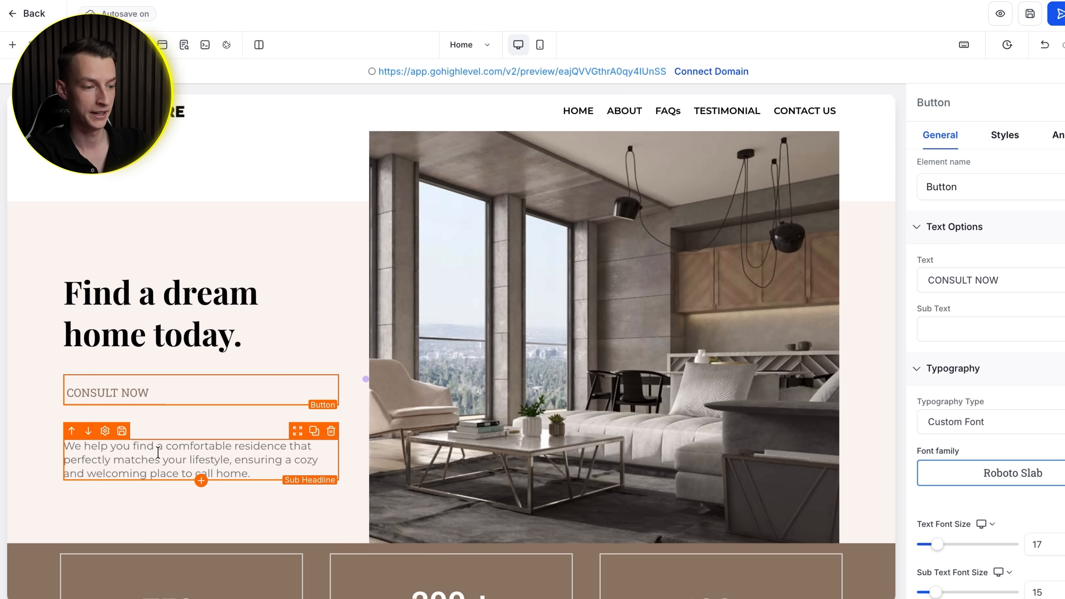
left_click(331, 431)
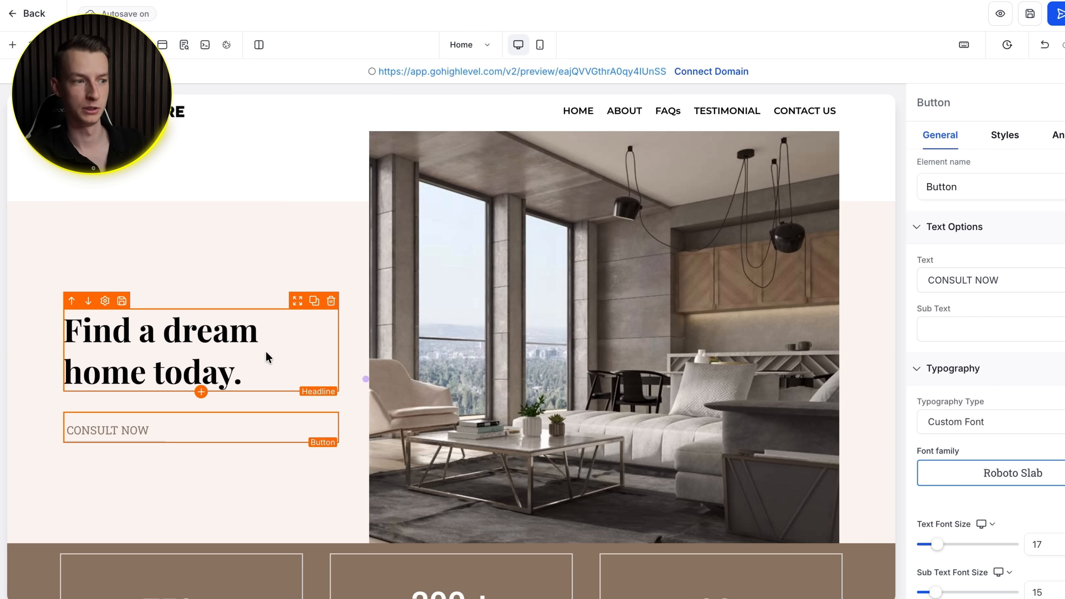
Change the font of the hero headline "Find a dream home today." to Montserrat
double_click(214, 344)
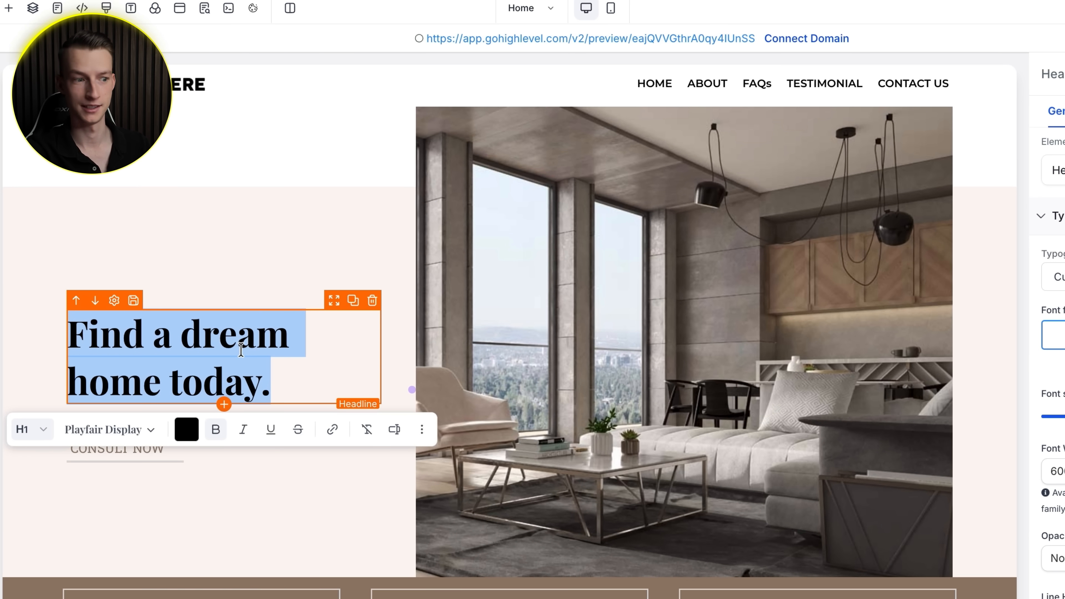
left_click(138, 432)
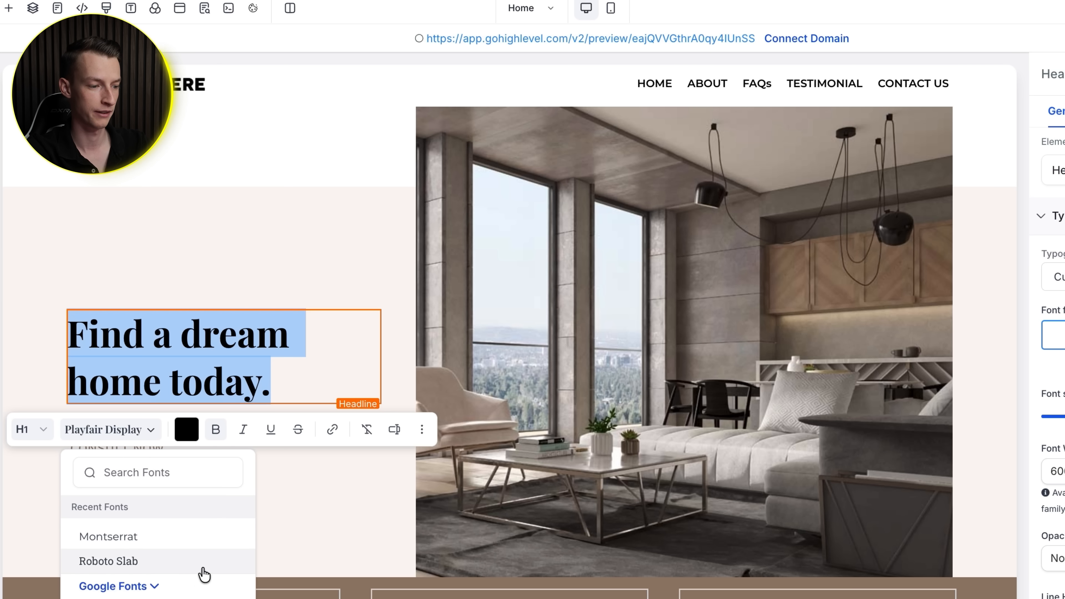
left_click(198, 534)
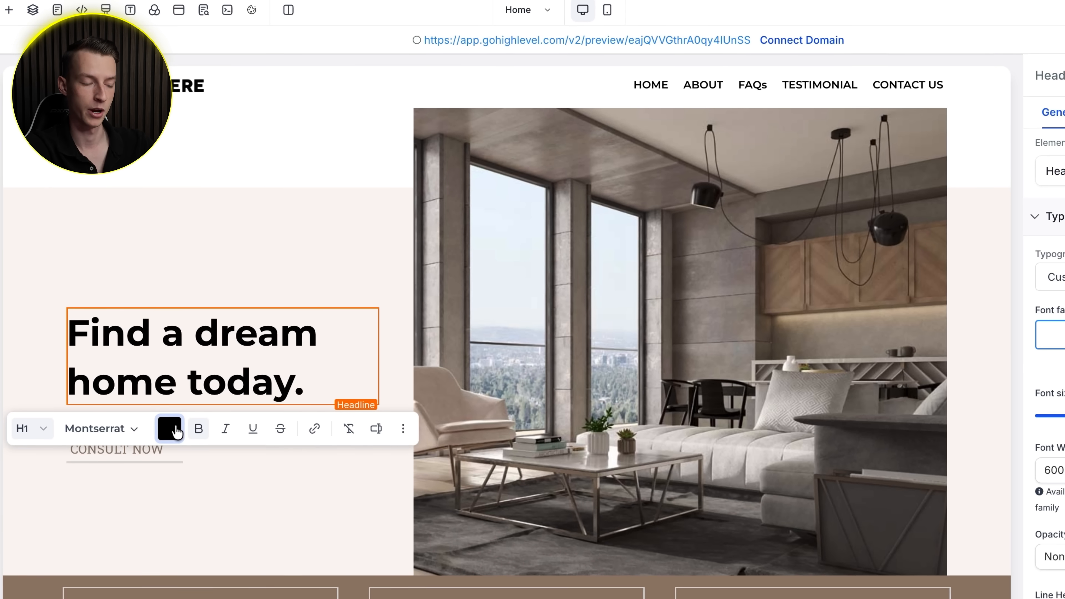
Try the default red on the hero headline text and set its colour back to black
left_click(170, 429)
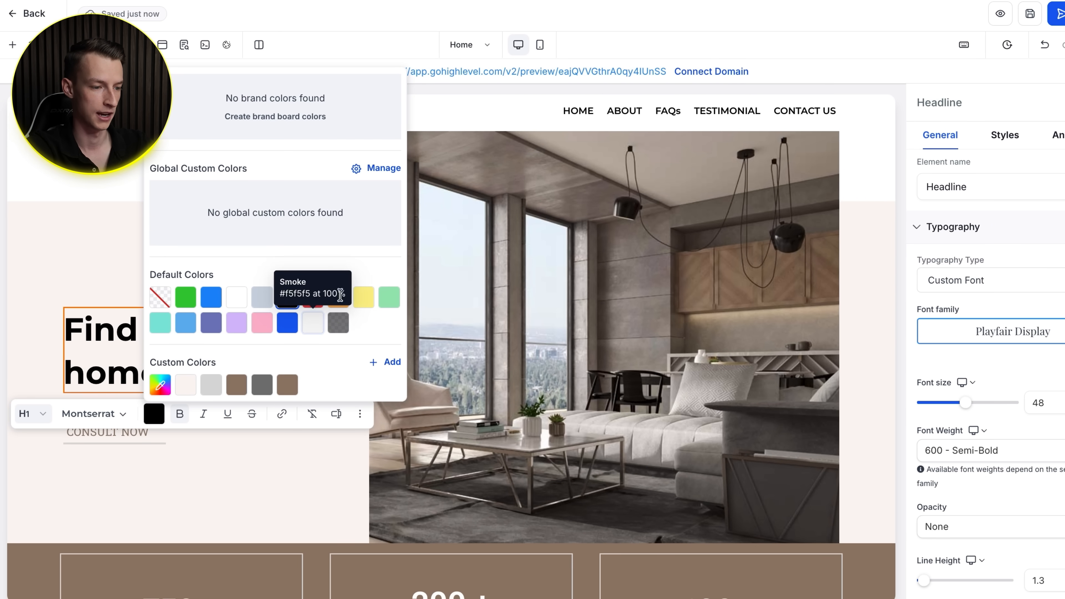
left_click(312, 297)
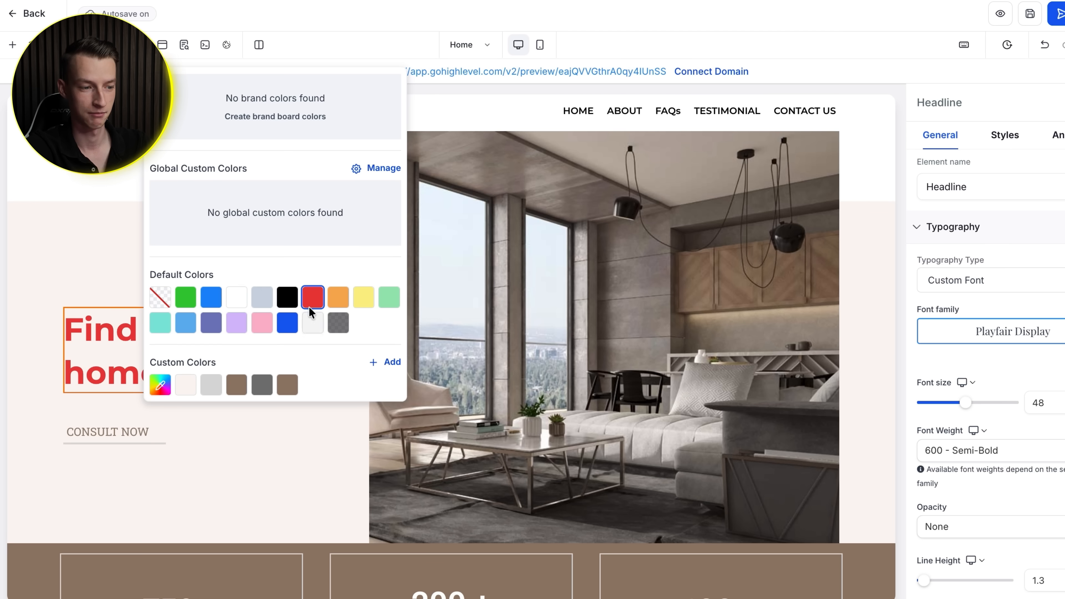
left_click(287, 297)
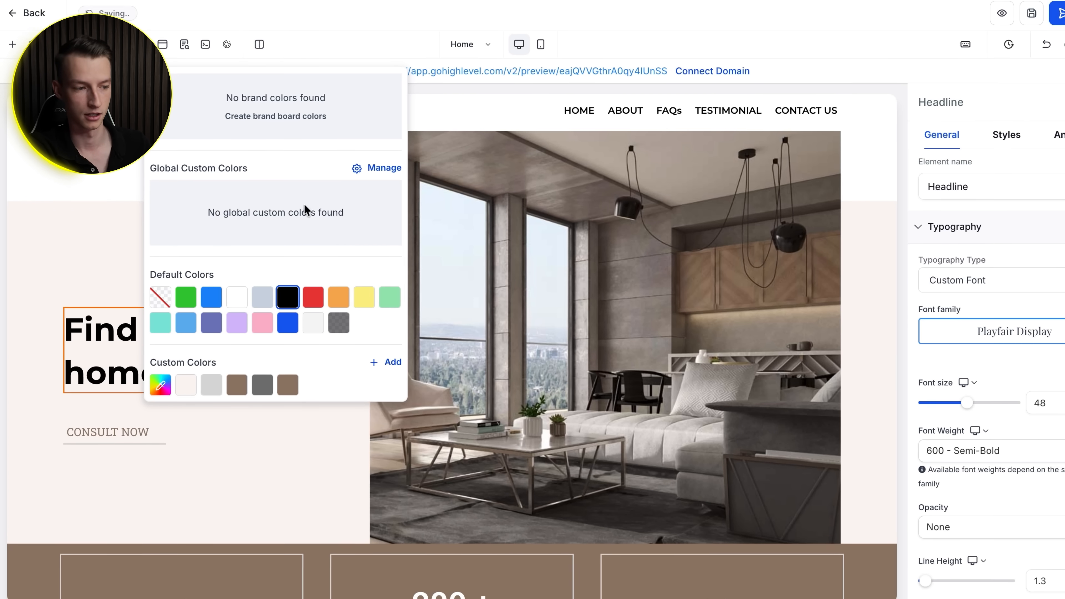
left_click(108, 276)
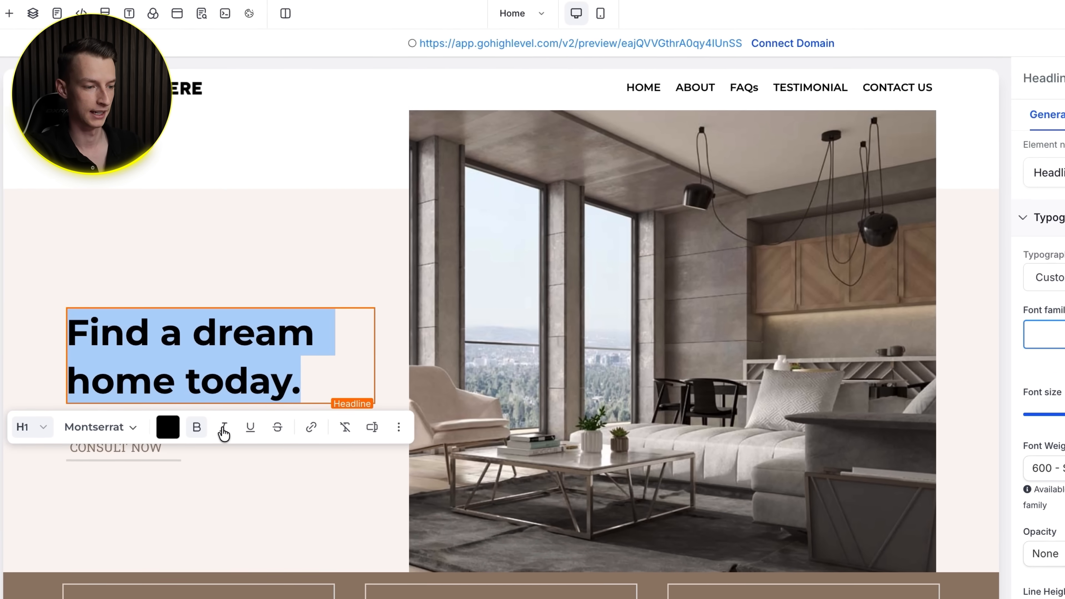
Try toggling bold, underline and strikethrough on the headline text, restoring each formatting option
left_click(192, 423)
left_click(192, 423)
left_click(255, 430)
left_click(255, 430)
left_click(282, 428)
left_click(282, 428)
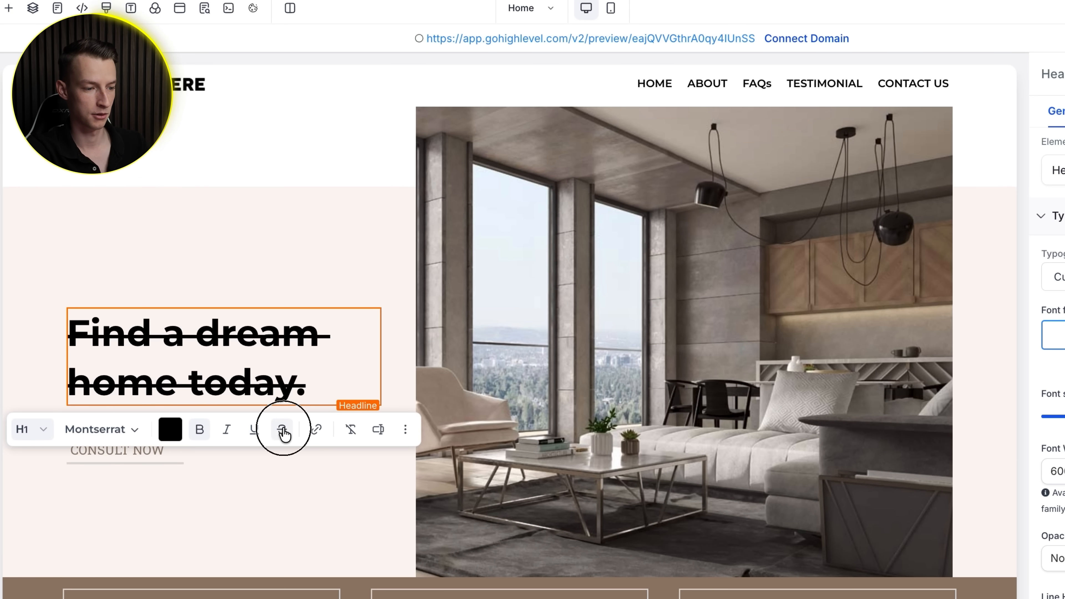
Inspect the headline's link options, including the window the link opens in, and leave without adding a link
left_click(315, 432)
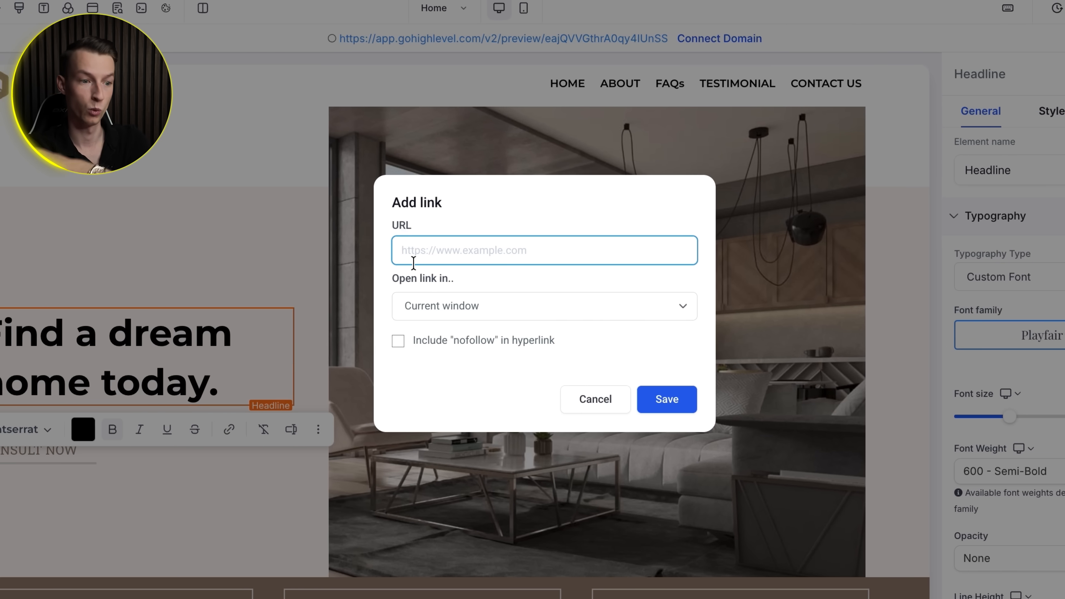
left_click(468, 306)
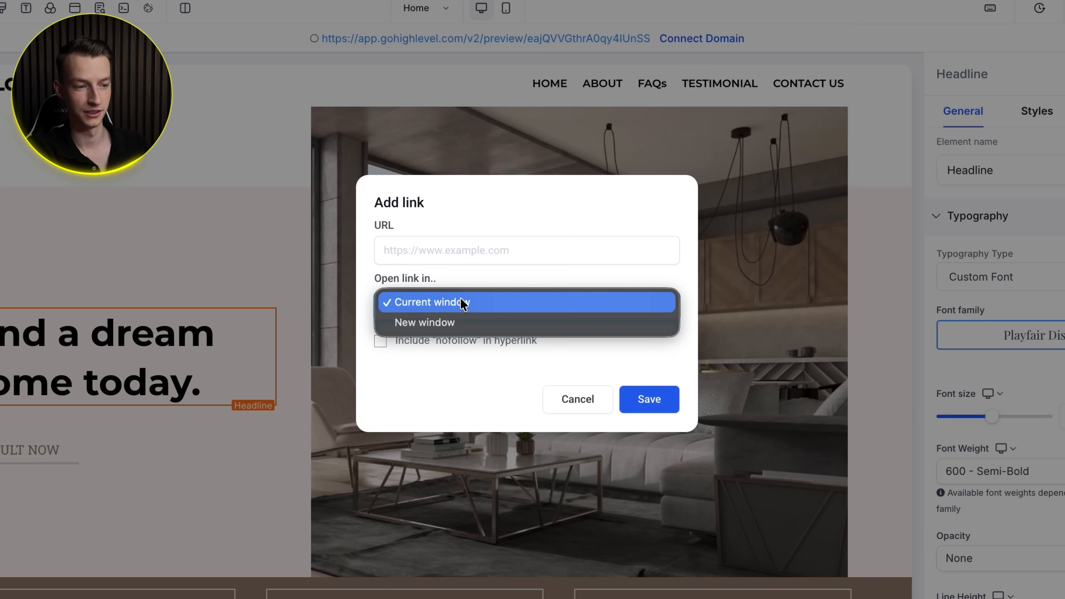
left_click(465, 294)
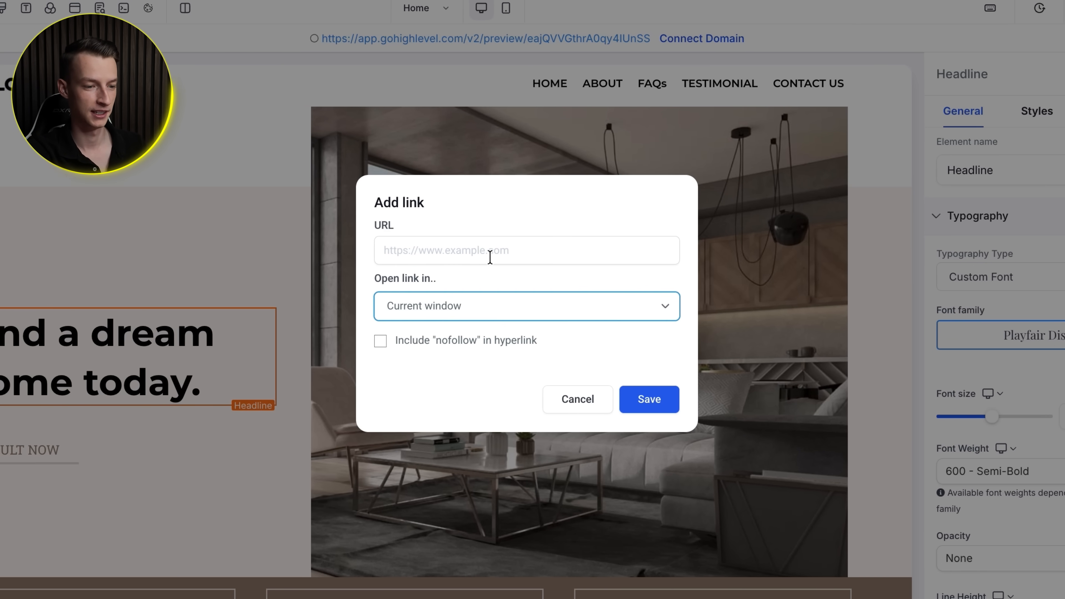
left_click(576, 398)
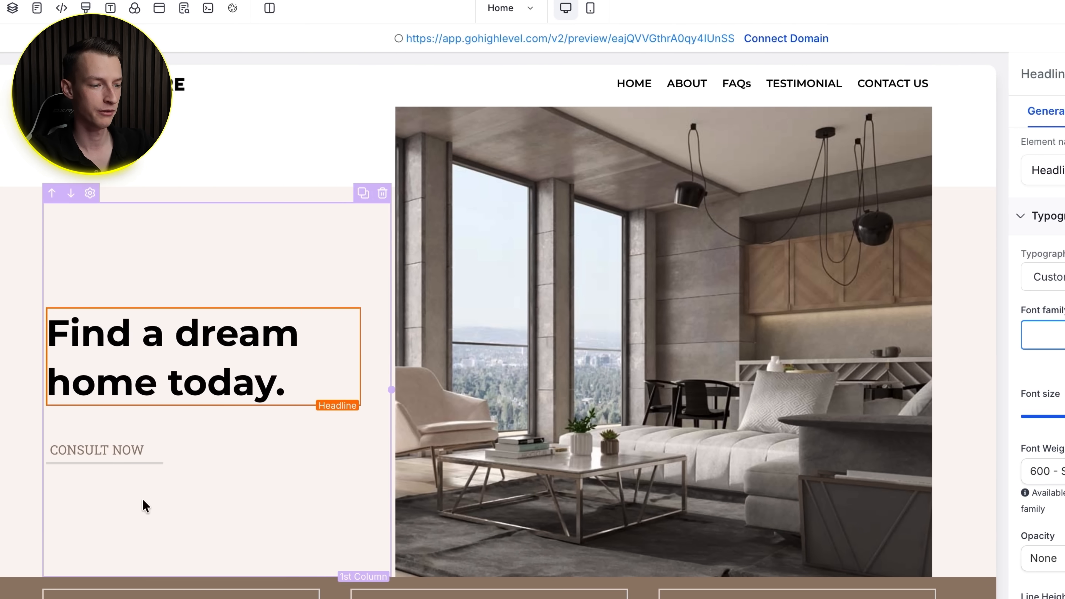
Examine the headline's general settings for typography, line height, letter spacing, colours and icon
left_click(140, 449)
left_click(361, 378)
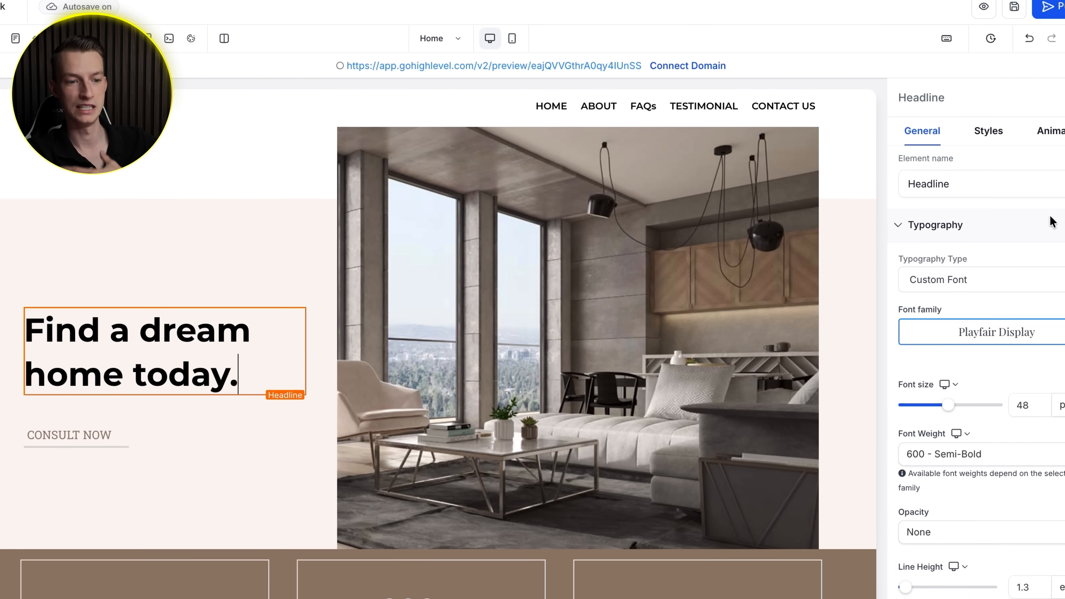
scroll(1031, 215, "down", 5)
scroll(1016, 217, "up", 5)
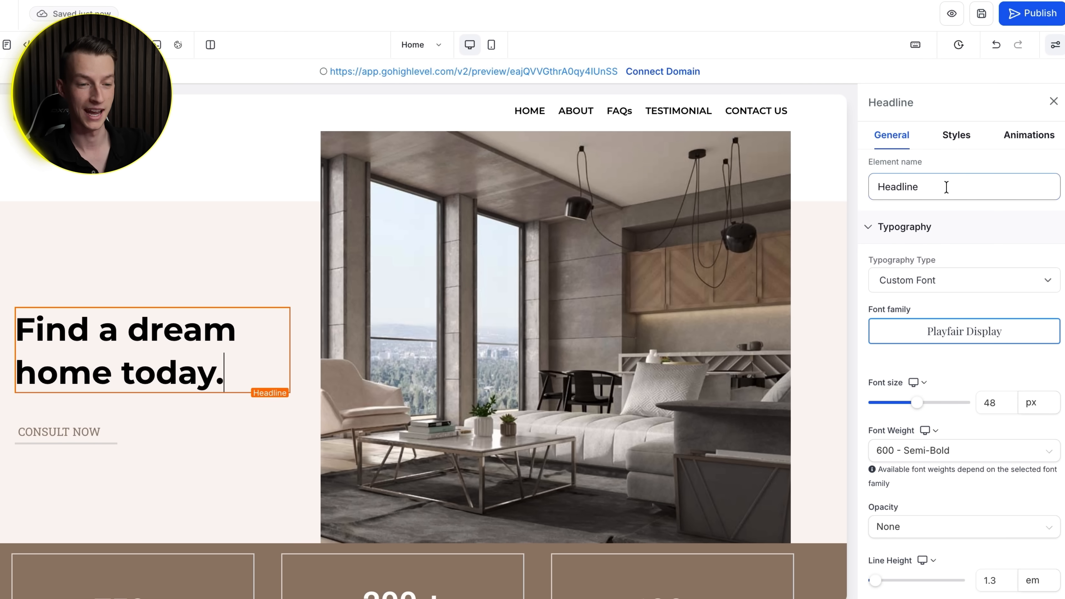
scroll(944, 189, "down", 5)
scroll(944, 195, "up", 3)
scroll(944, 305, "down", 6)
scroll(959, 441, "down", 2)
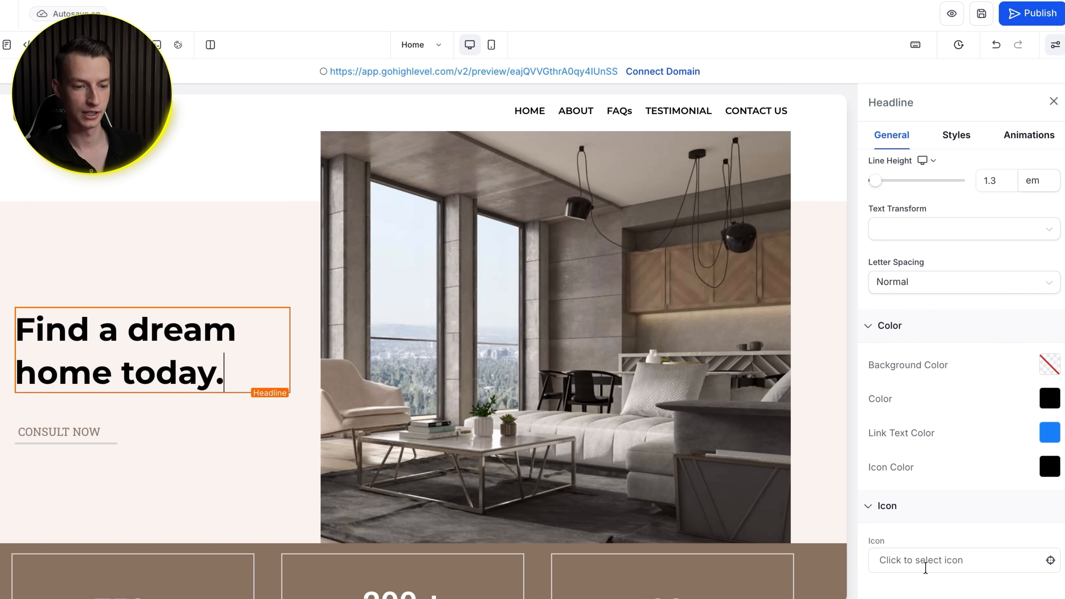
Review the headline's style settings, from margin, padding and border to alignment, shadow, container size and visibility
left_click(956, 135)
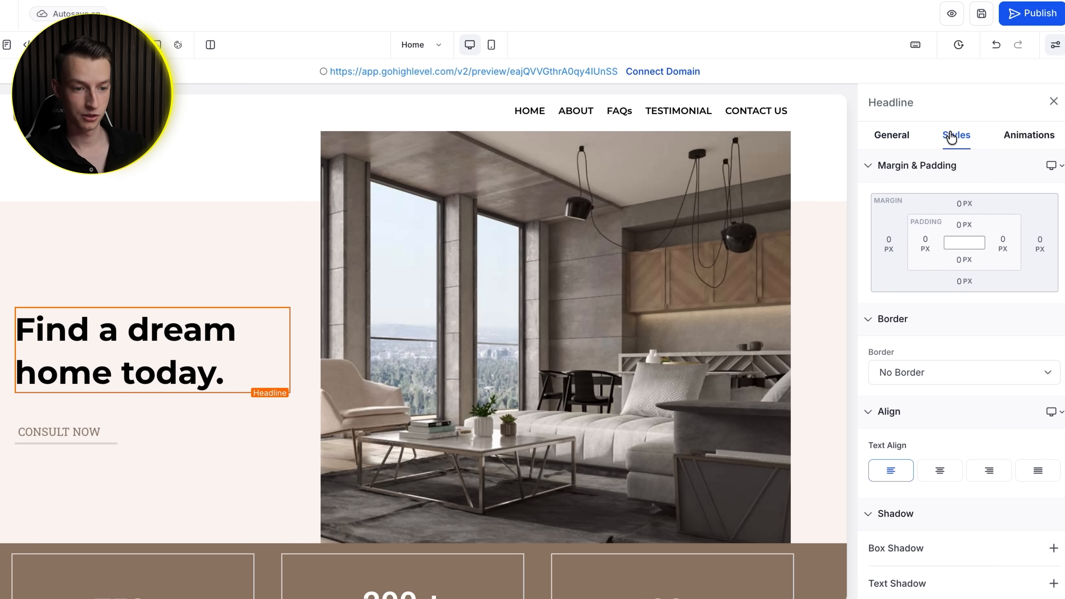
scroll(961, 369, "down", 7)
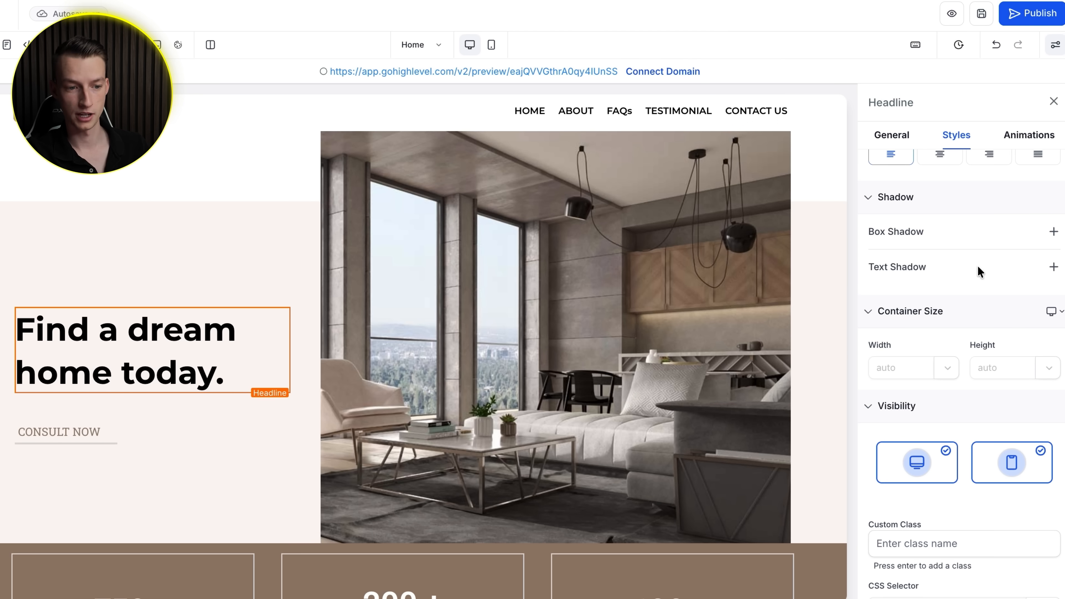
scroll(969, 449, "down", 1)
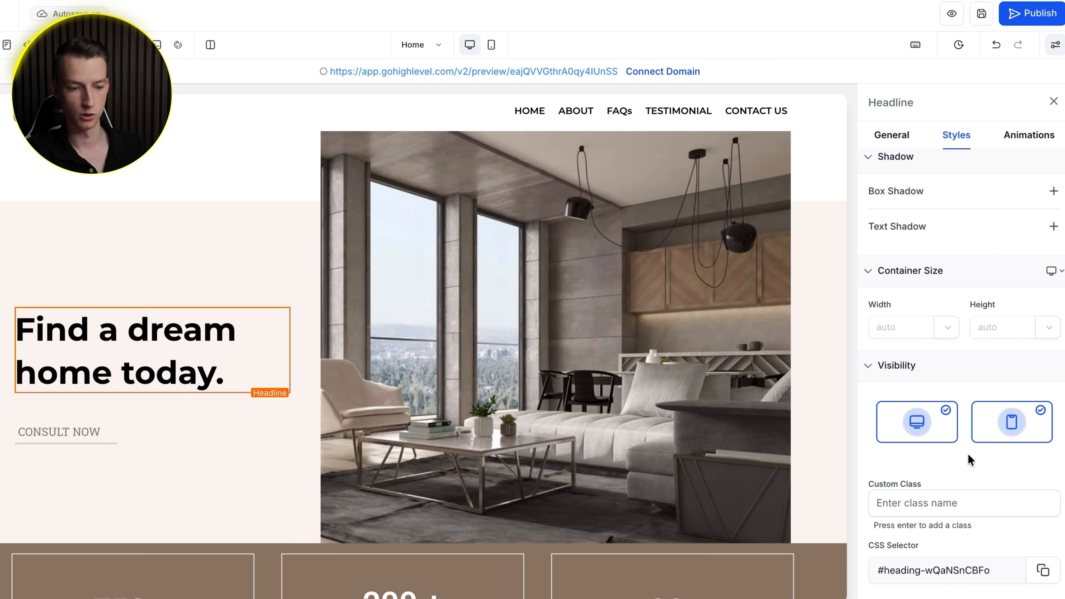
scroll(968, 453, "up", 8)
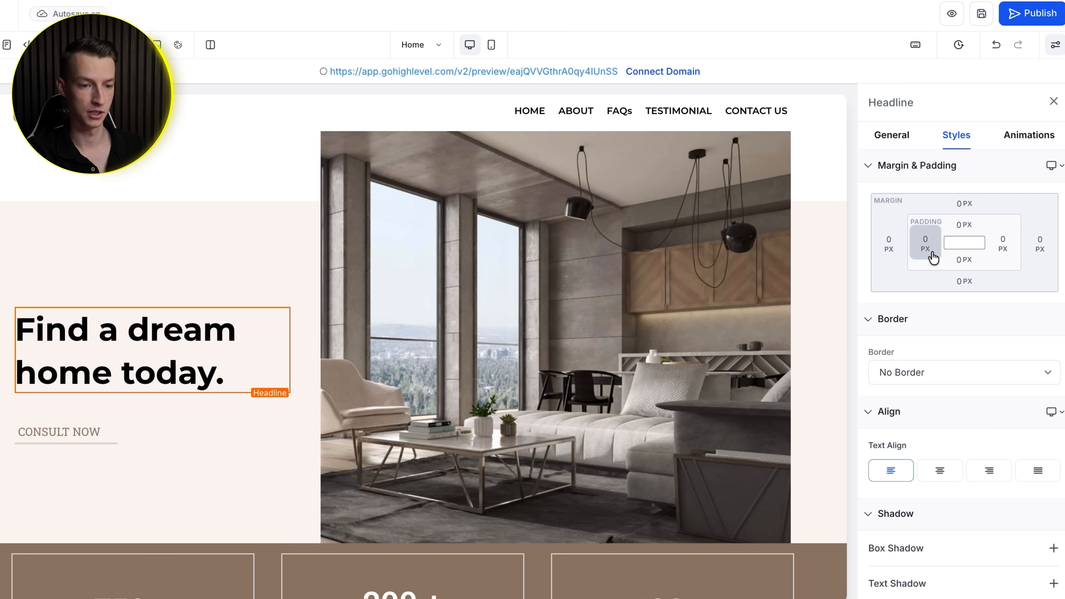
Try a left padding of 50 px on the headline and return it to 0 px
left_click(920, 248)
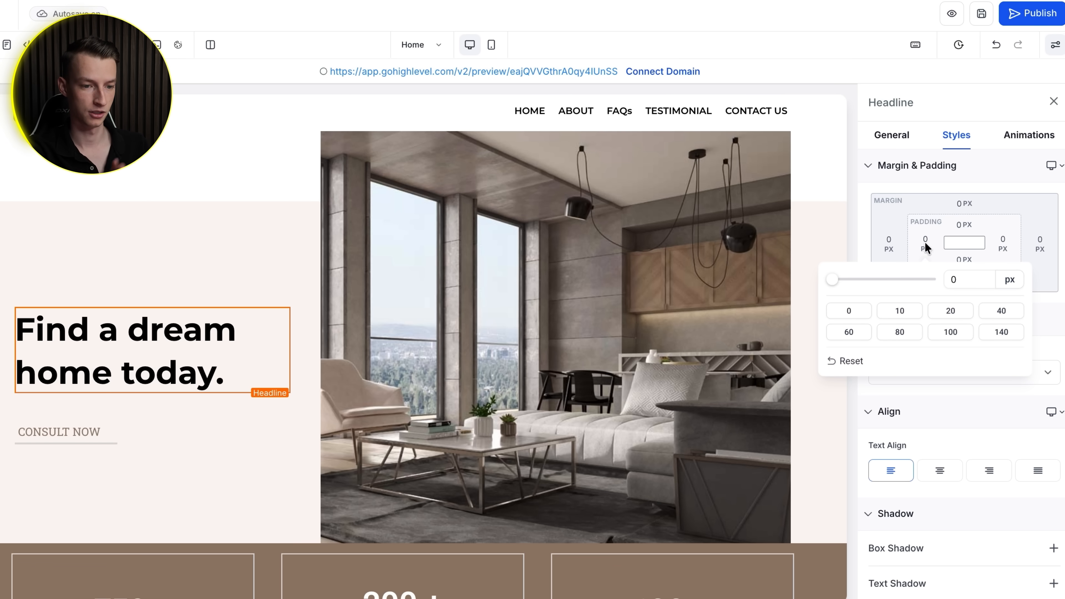
left_click_drag(833, 280, 932, 288)
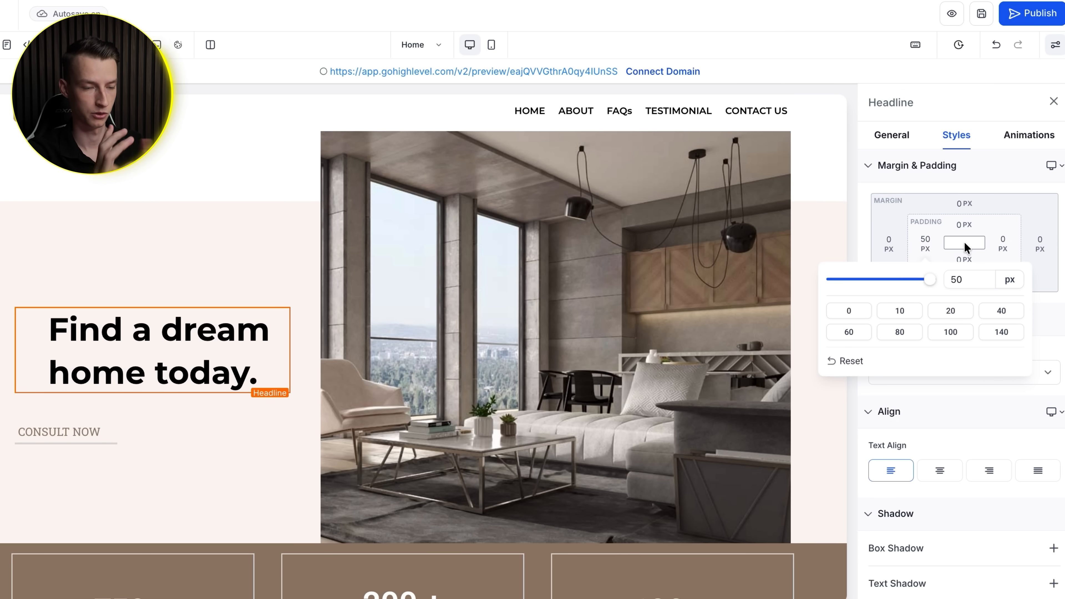
left_click_drag(930, 279, 808, 280)
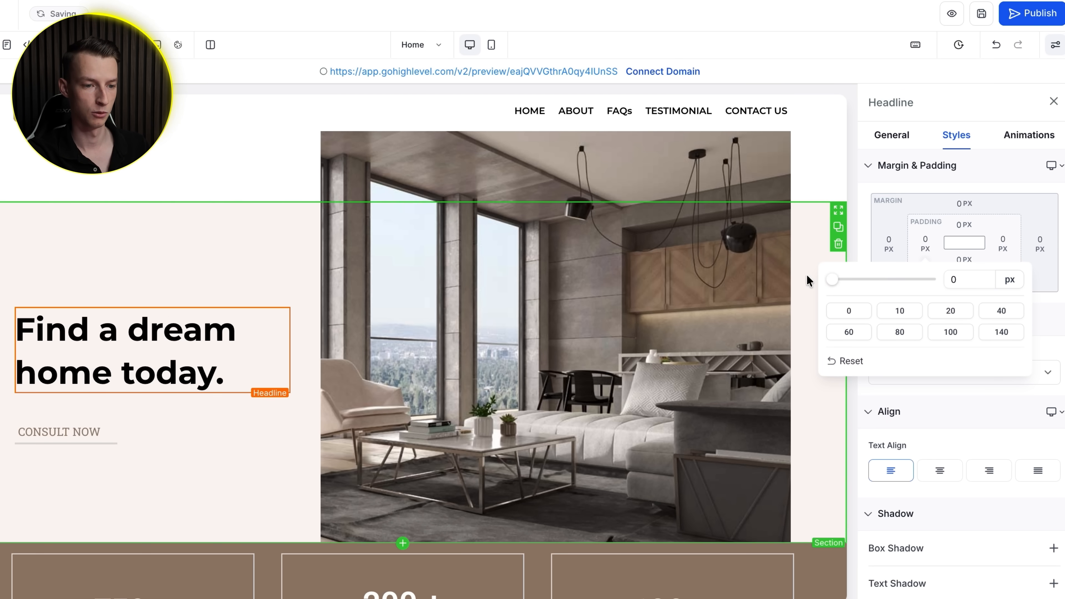
left_click(827, 187)
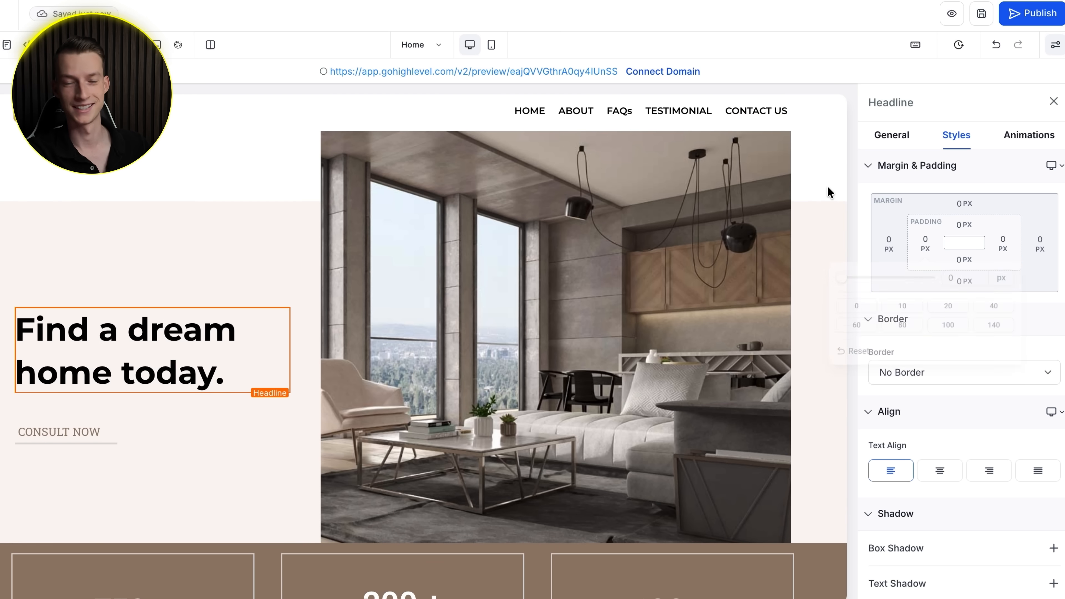
Set the headline's entrance animation to Fade In and look through the other animation types
left_click(1024, 139)
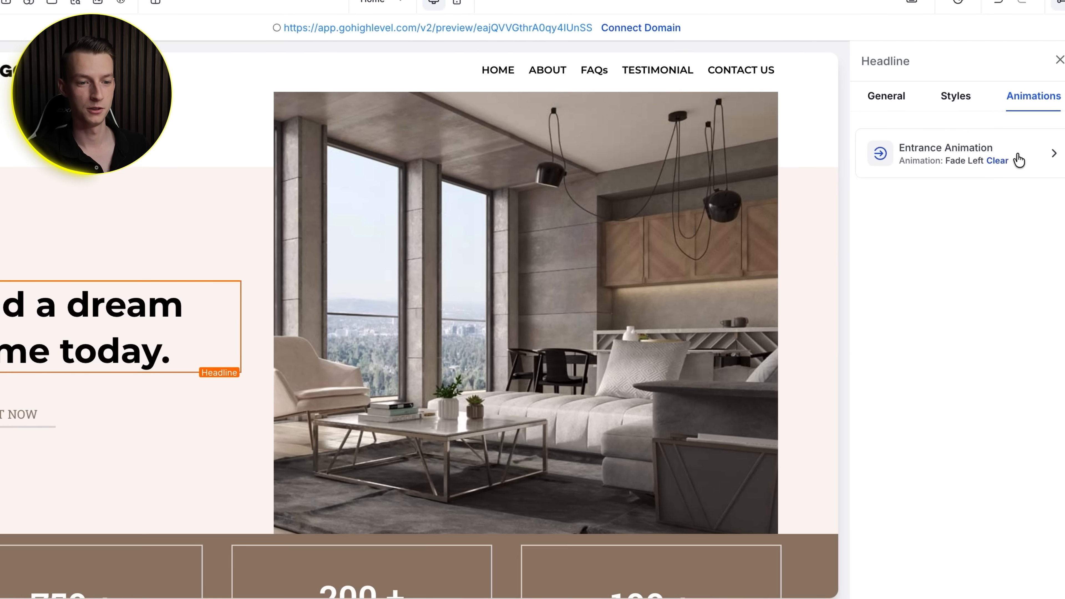
left_click(1024, 178)
scroll(987, 349, "down", 1)
scroll(987, 349, "down", 10)
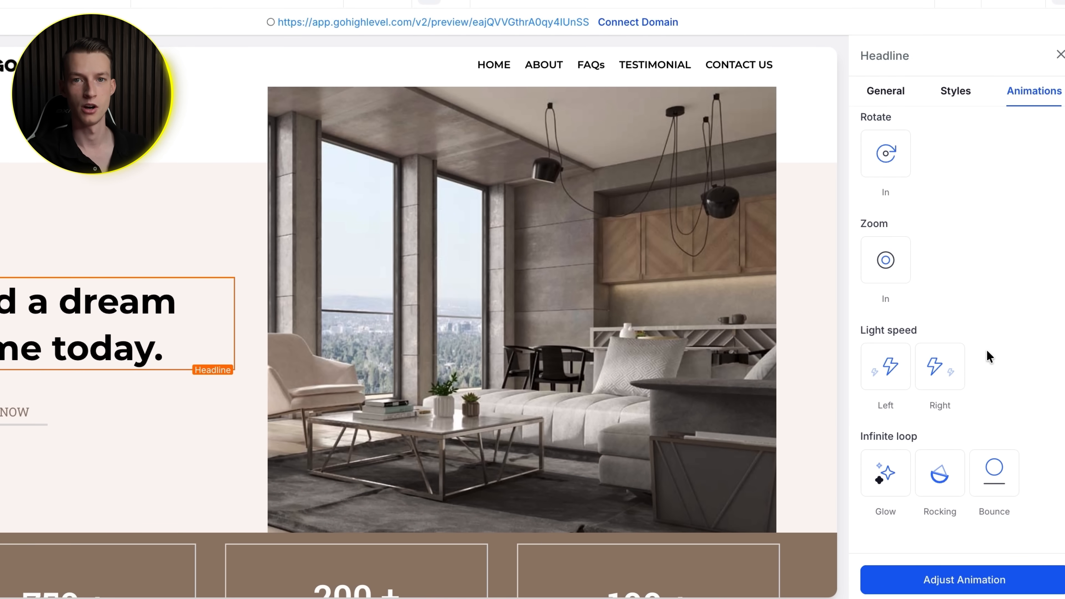
scroll(986, 349, "up", 12)
scroll(987, 339, "down", 1)
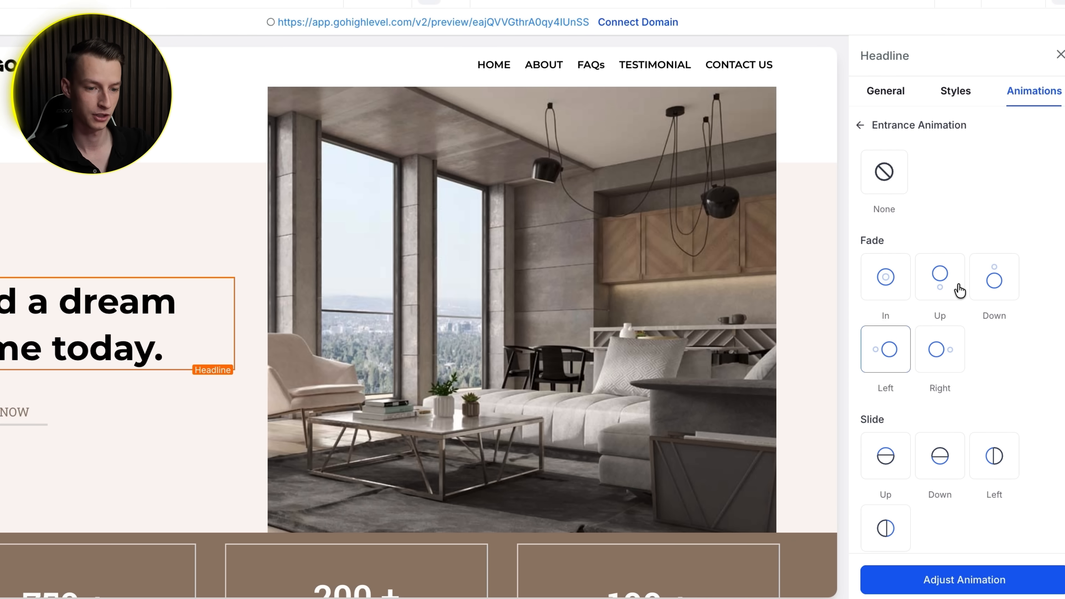
left_click(889, 288)
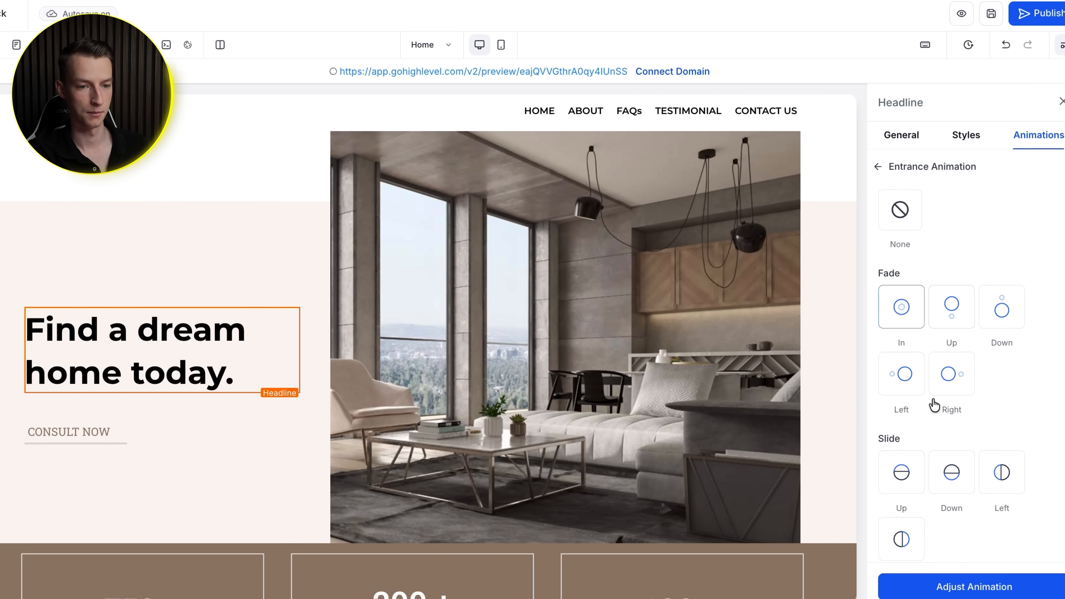
scroll(933, 406, "down", 15)
scroll(935, 404, "up", 15)
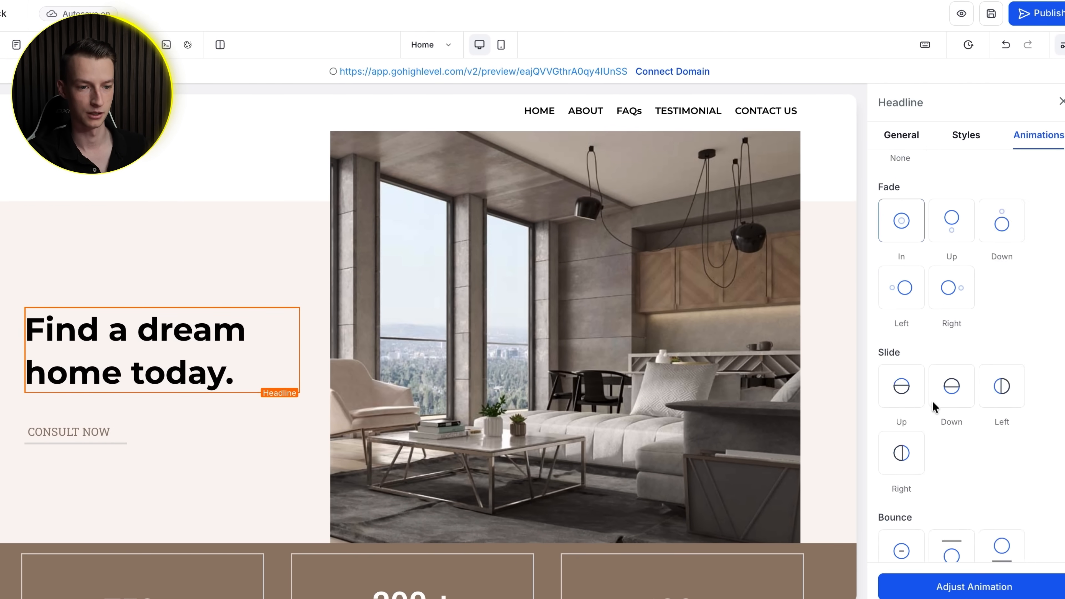
Close the headline settings and save the page
left_click(1061, 103)
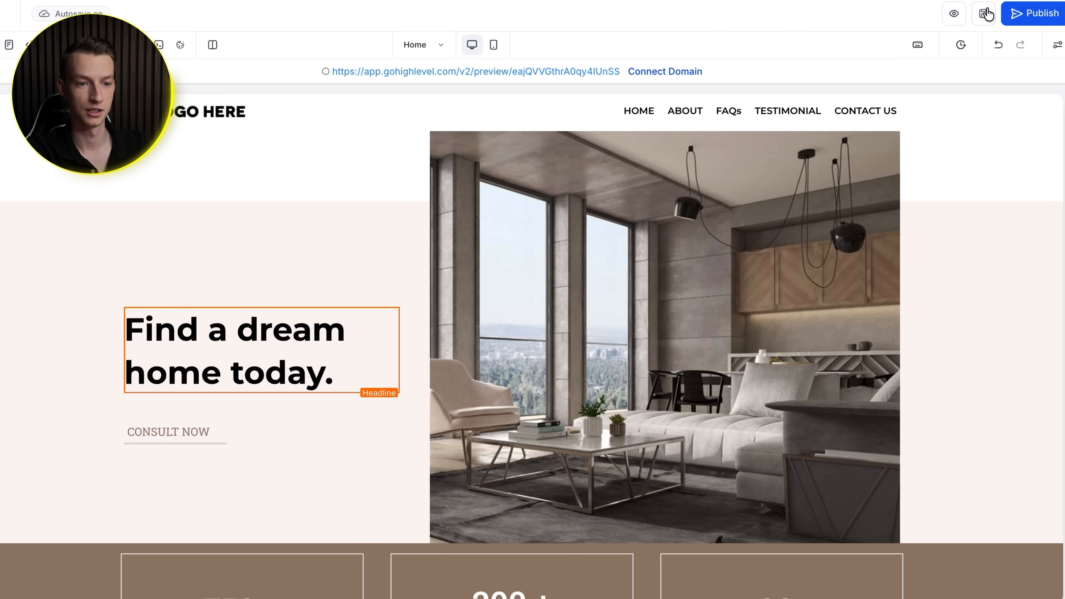
left_click(985, 15)
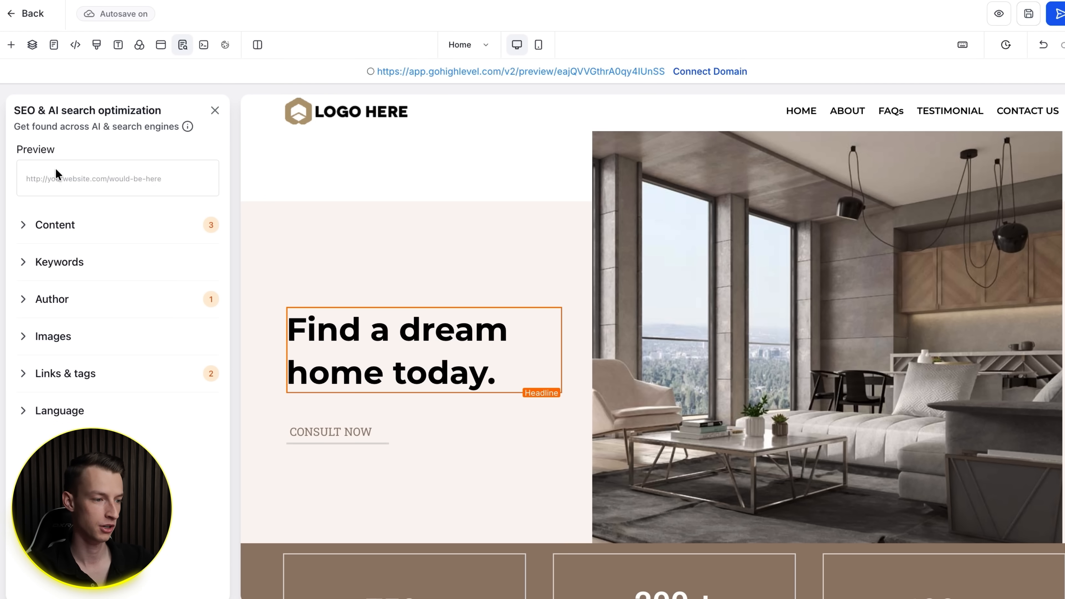
Review the page's SEO title, description and keywords fields, and close the SEO settings
left_click(23, 224)
scroll(31, 253, "down", 2)
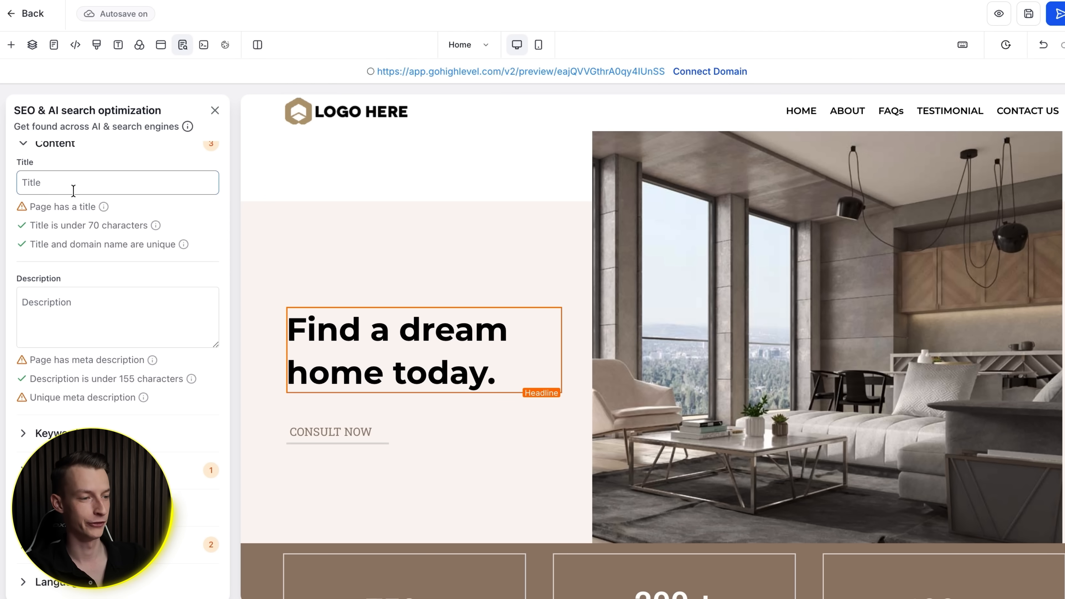
scroll(24, 420, "down", 1)
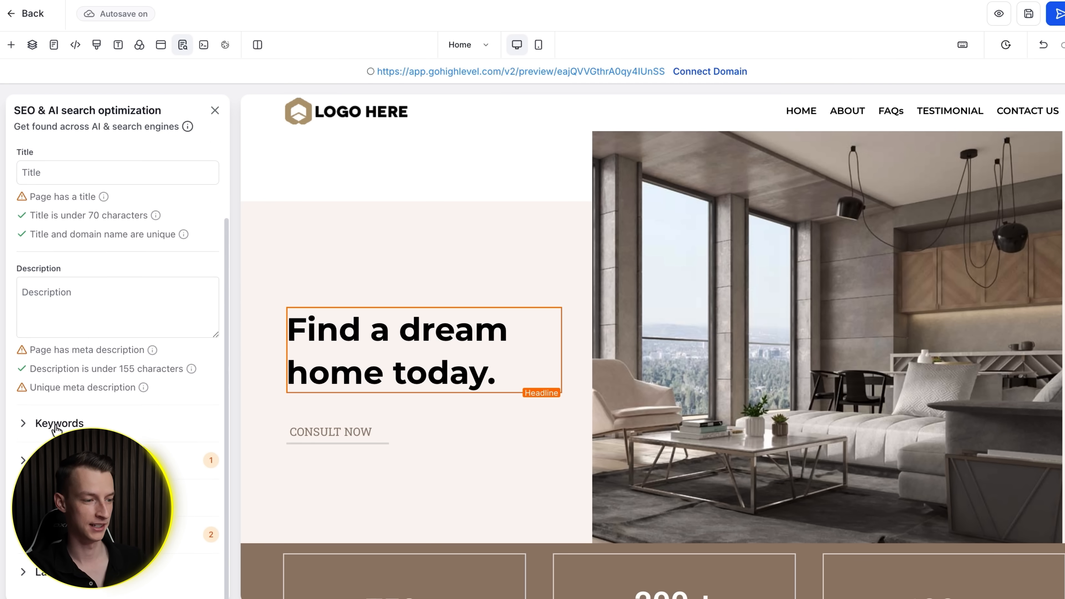
left_click(24, 422)
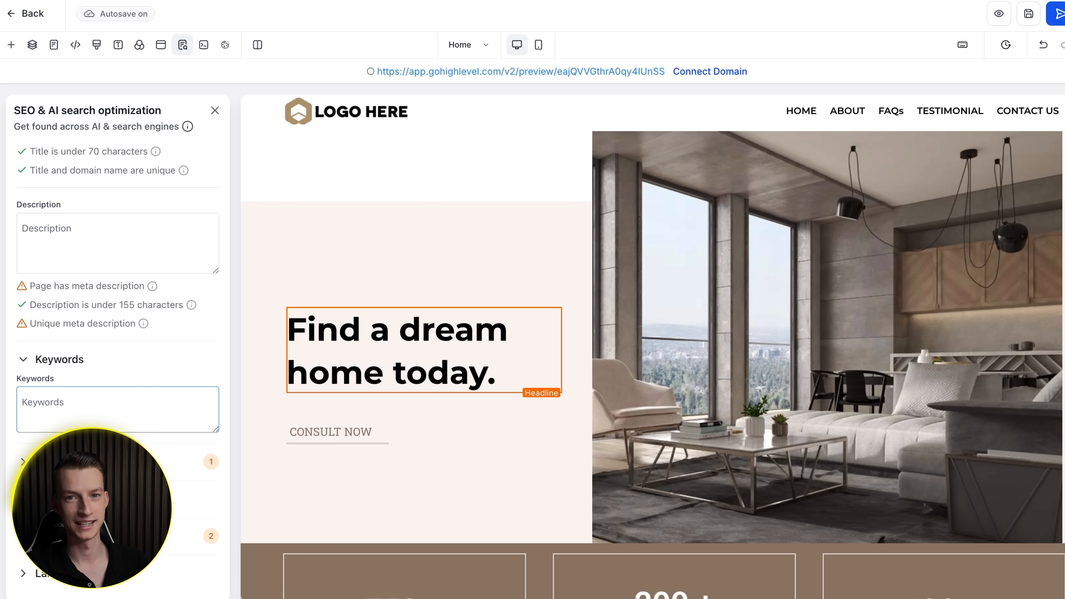
scroll(117, 335, "up", 5)
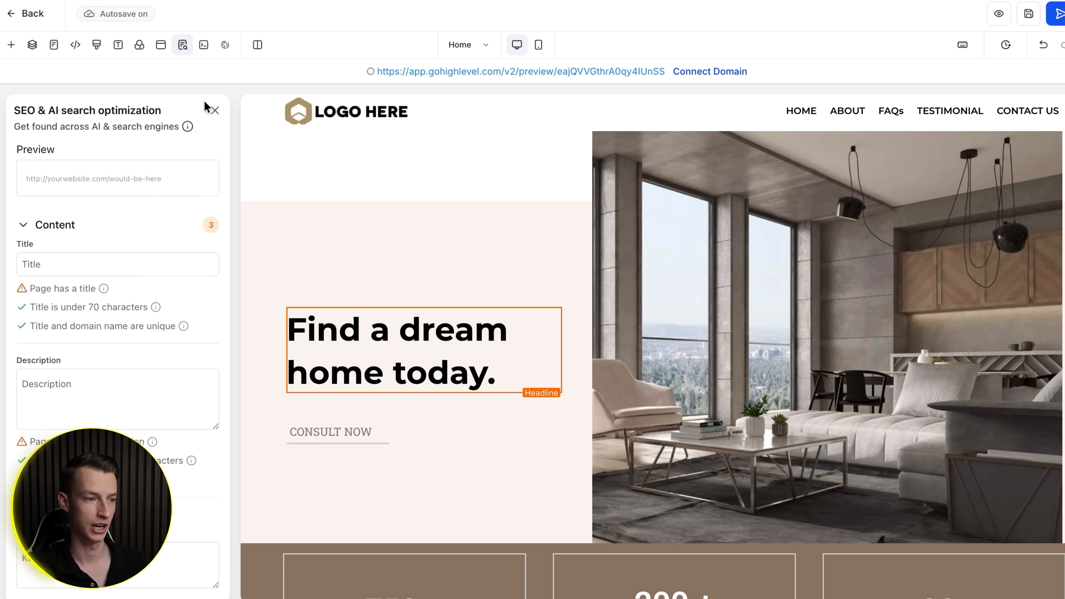
scroll(126, 294, "down", 4)
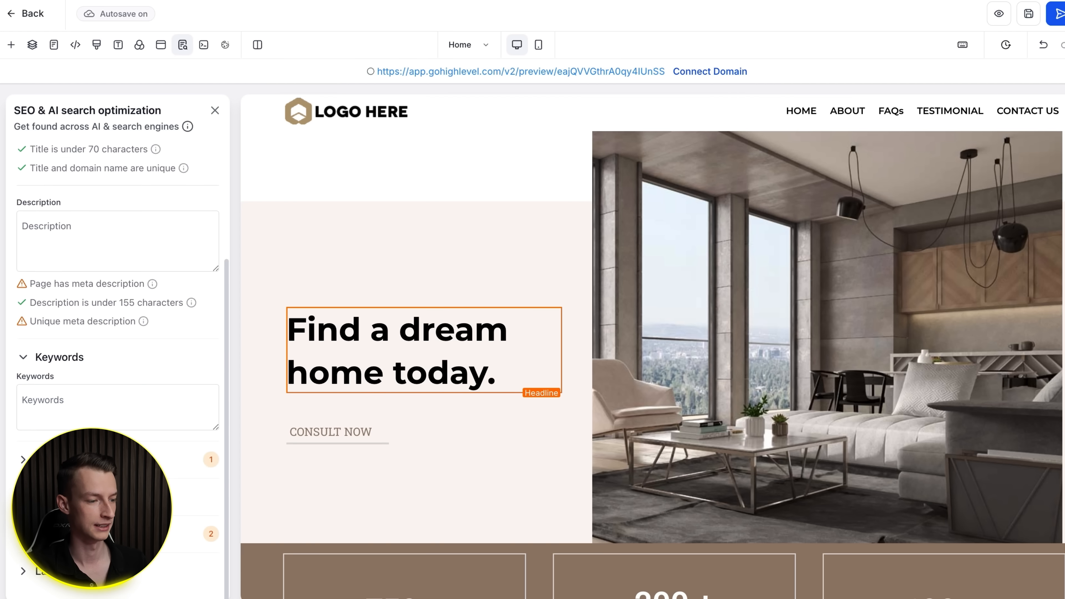
left_click(215, 110)
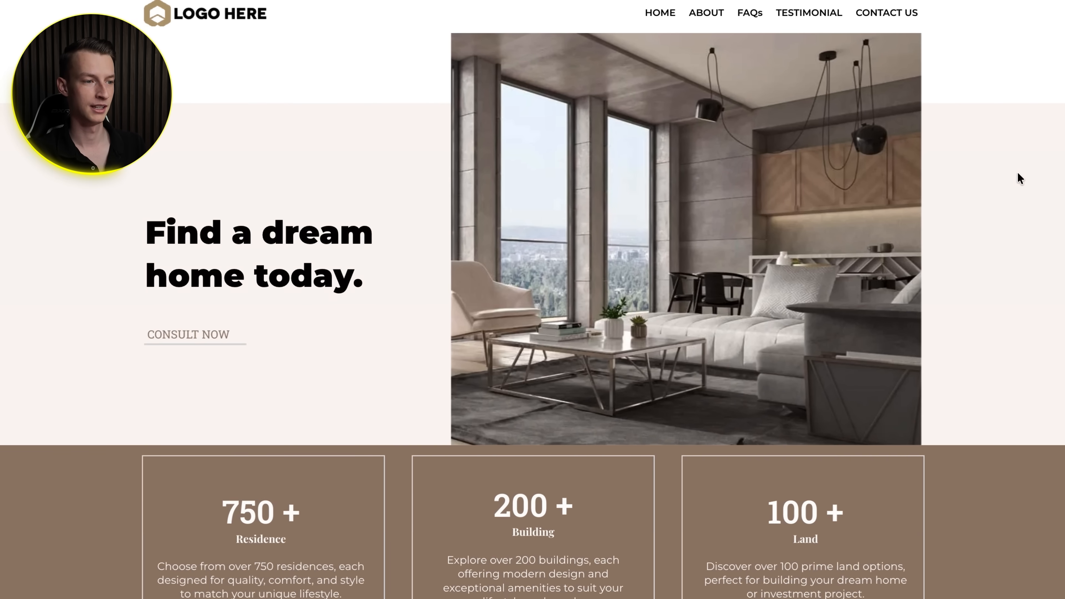
Look through the page preview from the hero down to the footer and back up
scroll(1019, 173, "down", 1)
scroll(1019, 173, "down", 20)
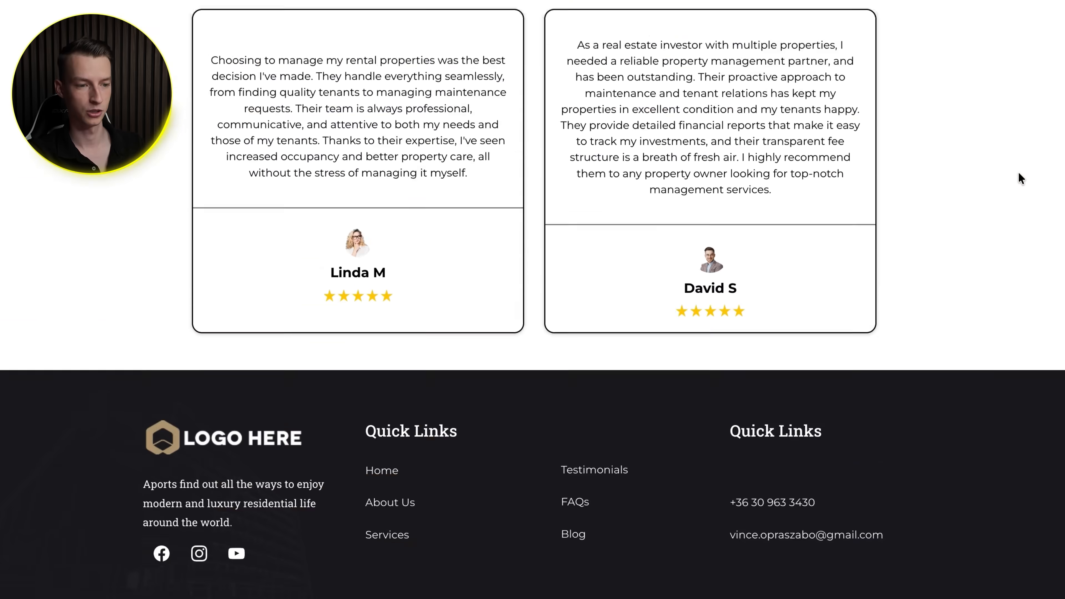
scroll(1018, 174, "up", 15)
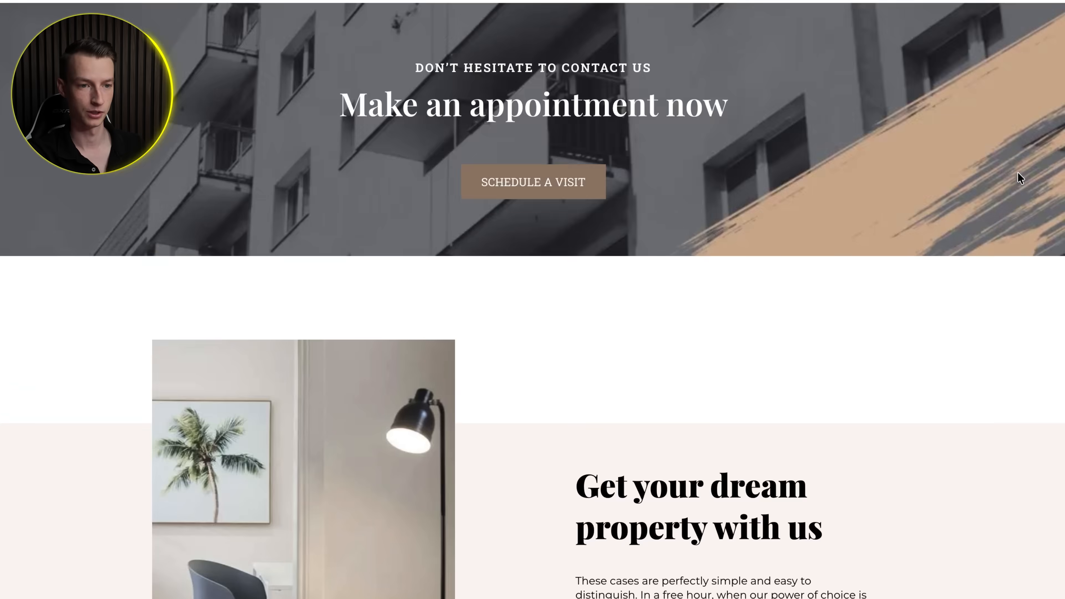
scroll(1018, 173, "up", 1)
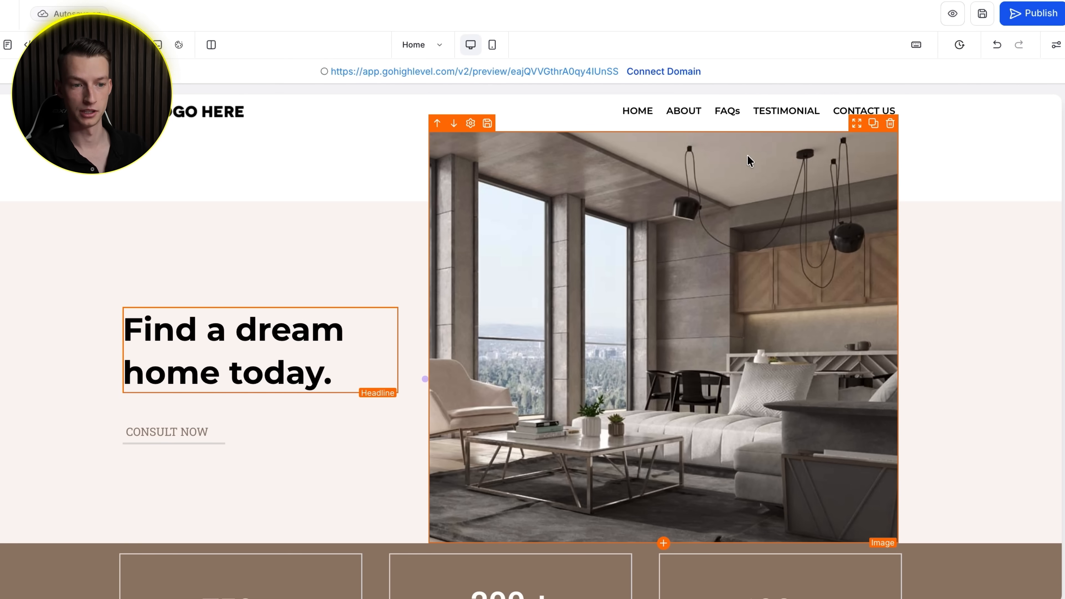
Try orange and yellow backgrounds on the hero section, and set its background color to Smoke (#f5f5f5)
left_click(48, 260)
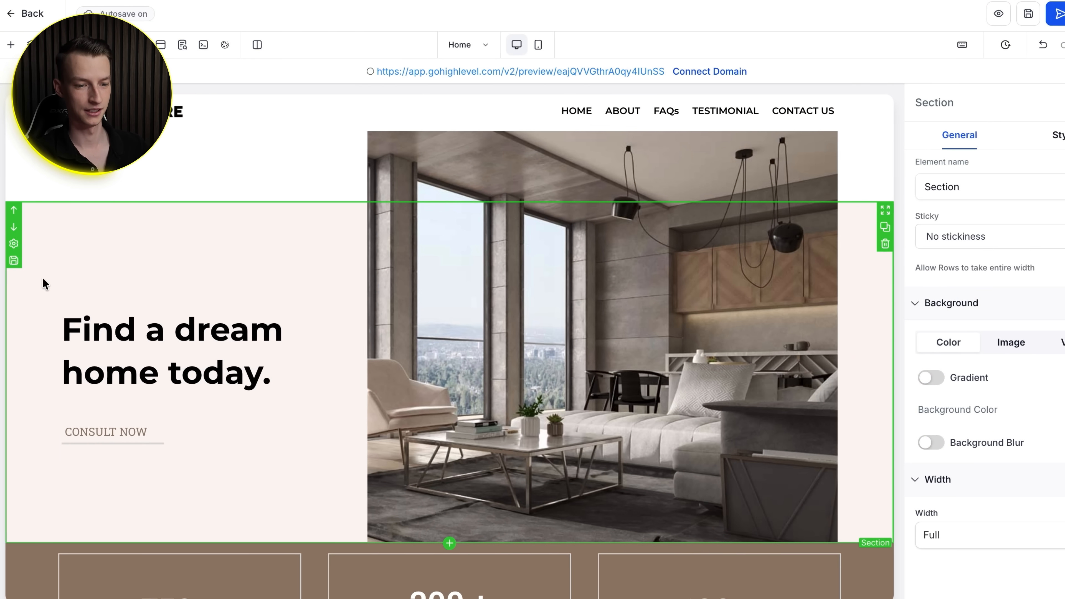
left_click(1052, 412)
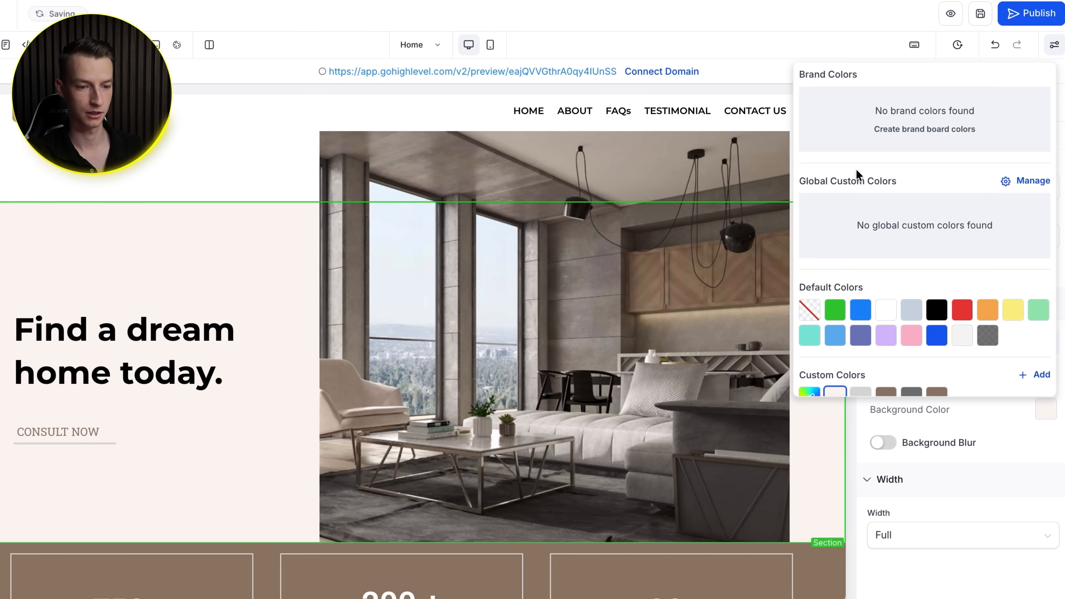
left_click(988, 310)
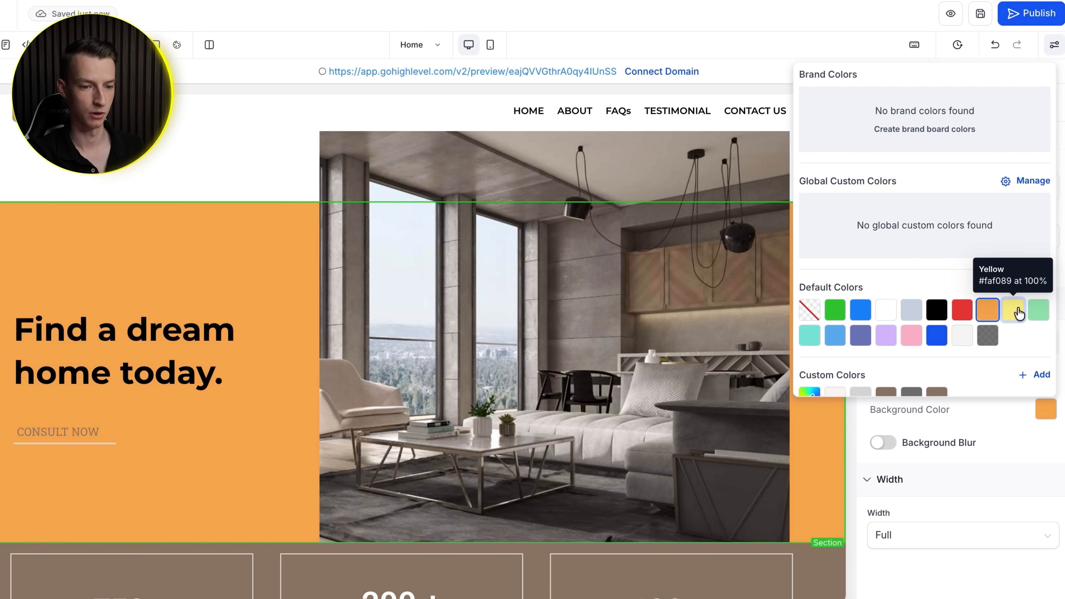
left_click(1013, 309)
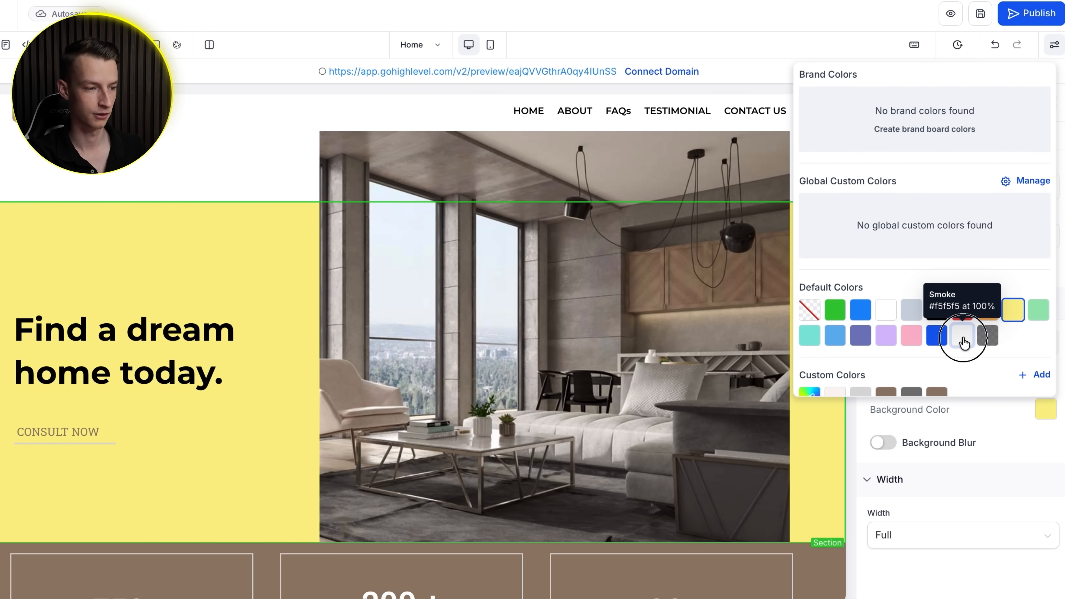
left_click(962, 336)
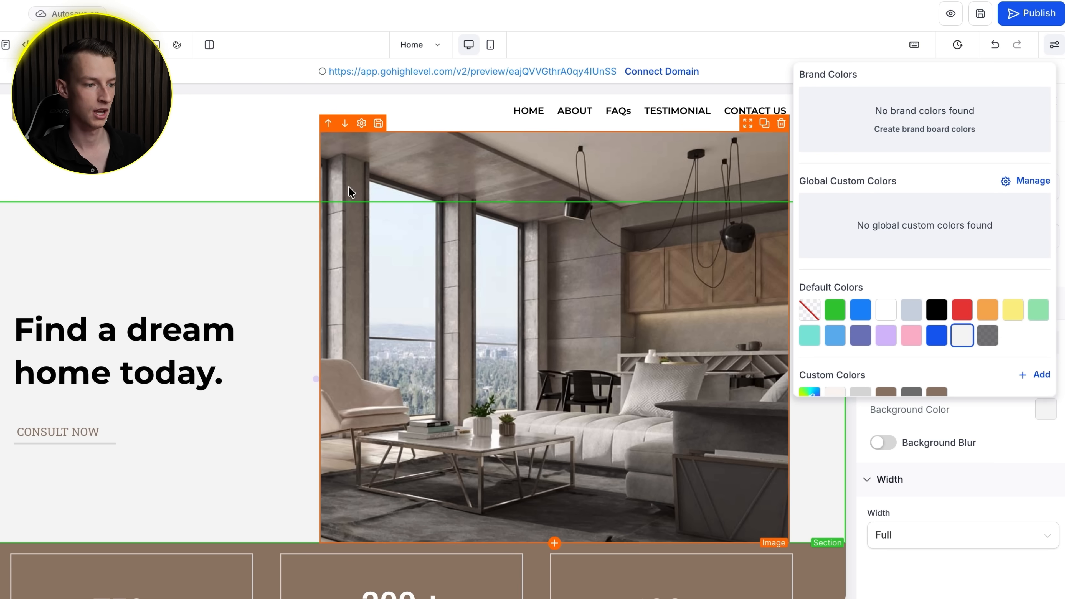
Examine the settings of the Residence column, the dark photo section and the Build Modern House column
scroll(238, 202, "down", 8)
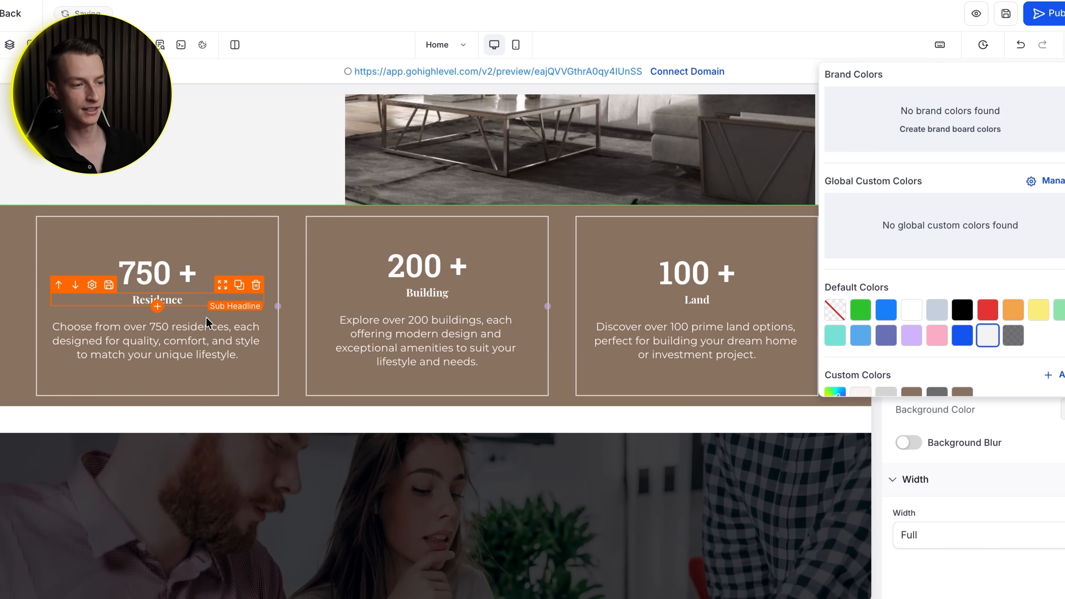
left_click(197, 224)
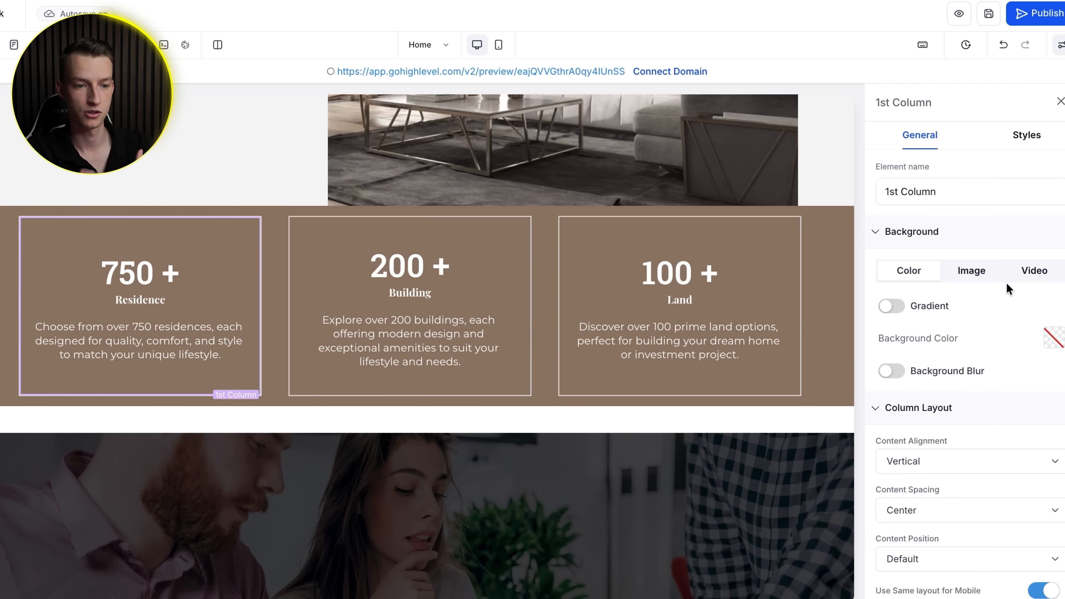
left_click(1015, 138)
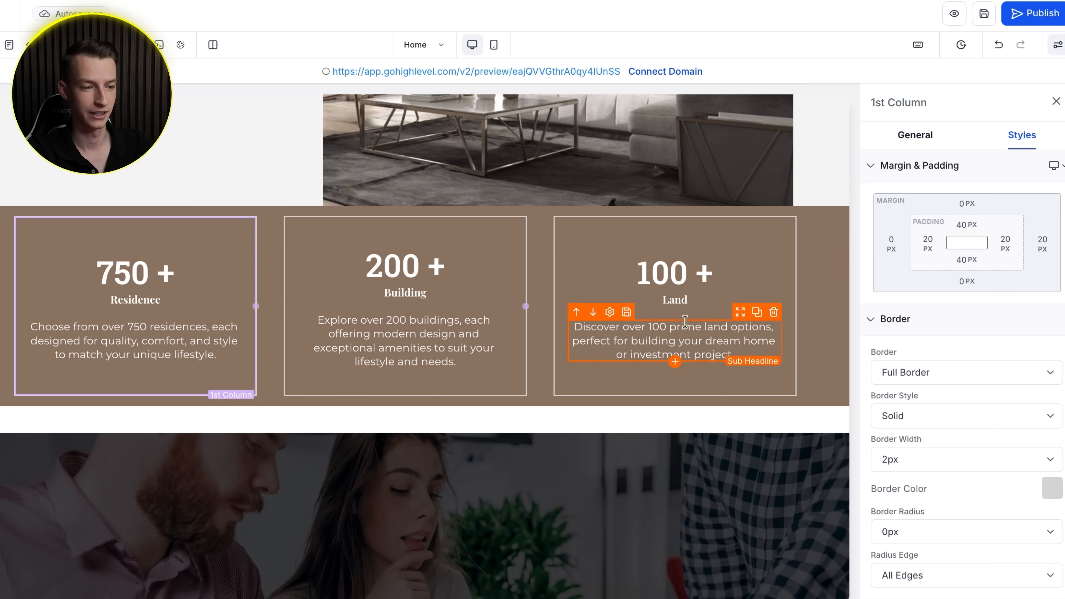
scroll(690, 316, "down", 8)
left_click(657, 175)
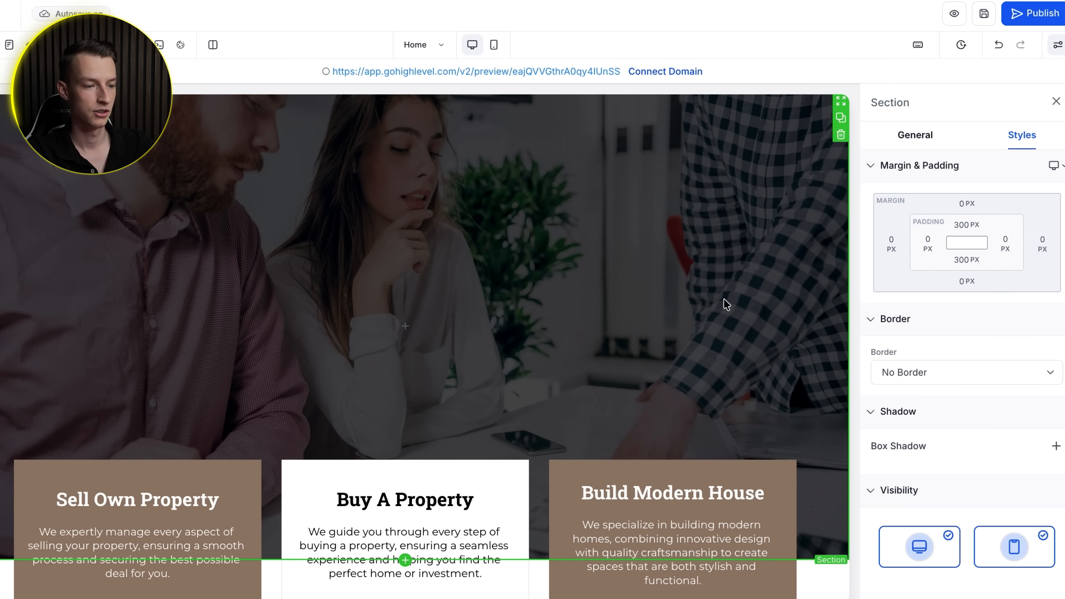
scroll(468, 428, "down", 5)
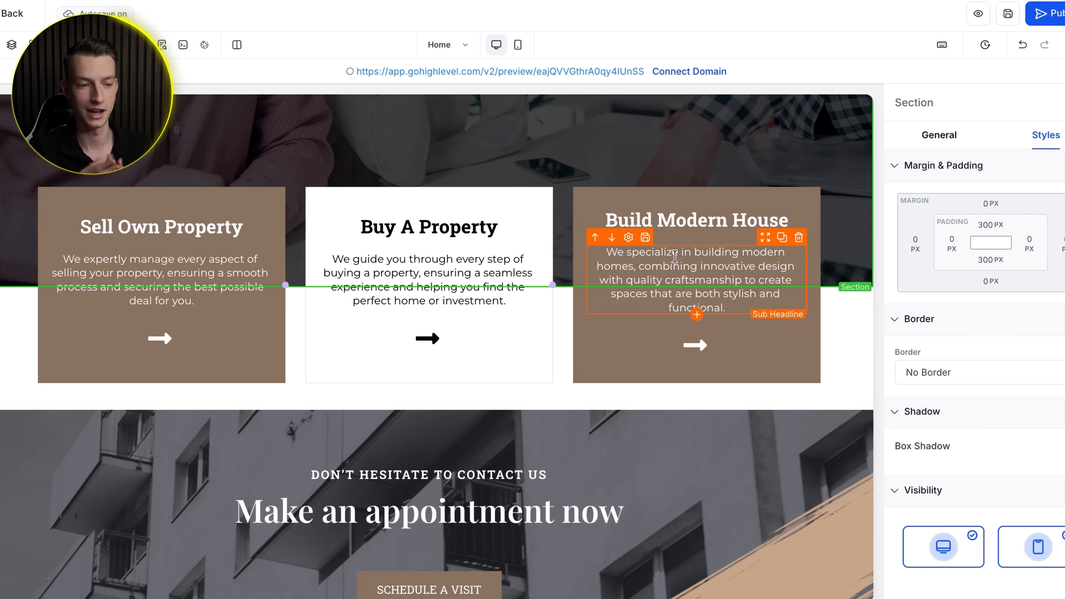
left_click(597, 210)
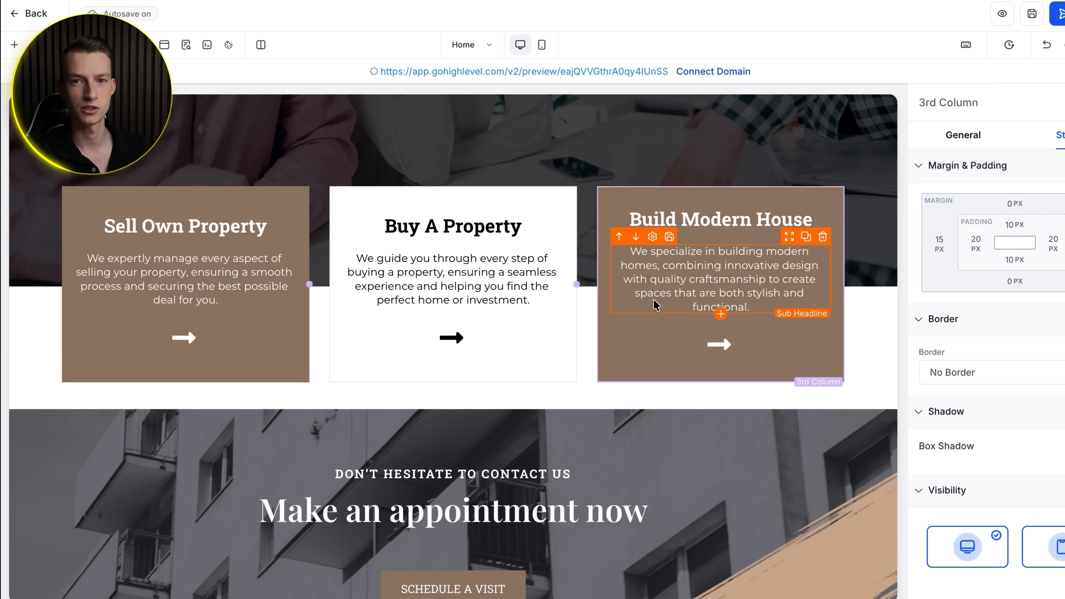
scroll(653, 298, "down", 4)
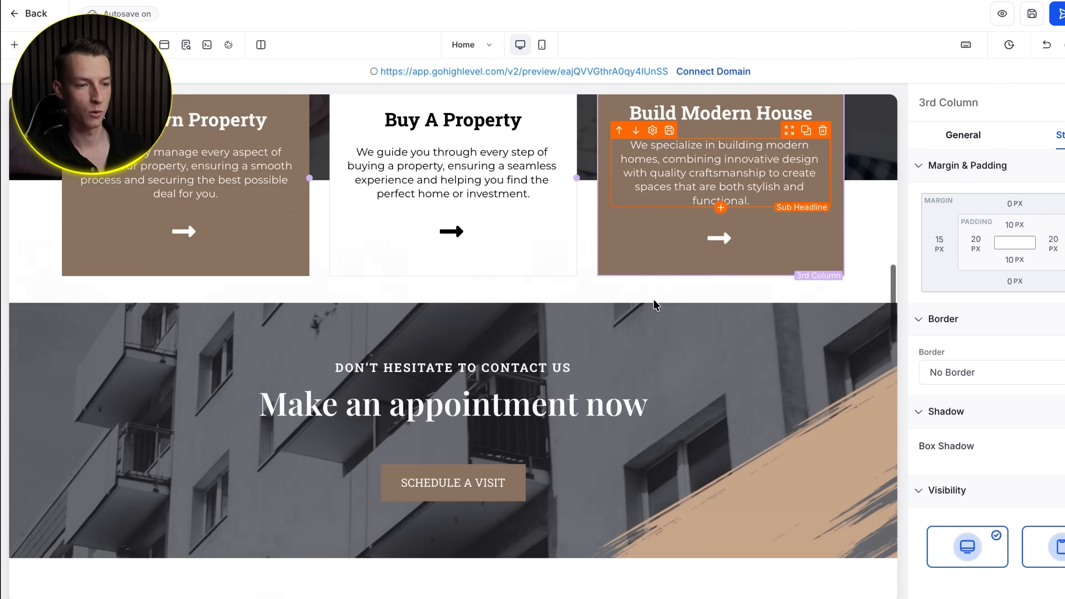
scroll(654, 298, "up", 8)
scroll(653, 299, "up", 4)
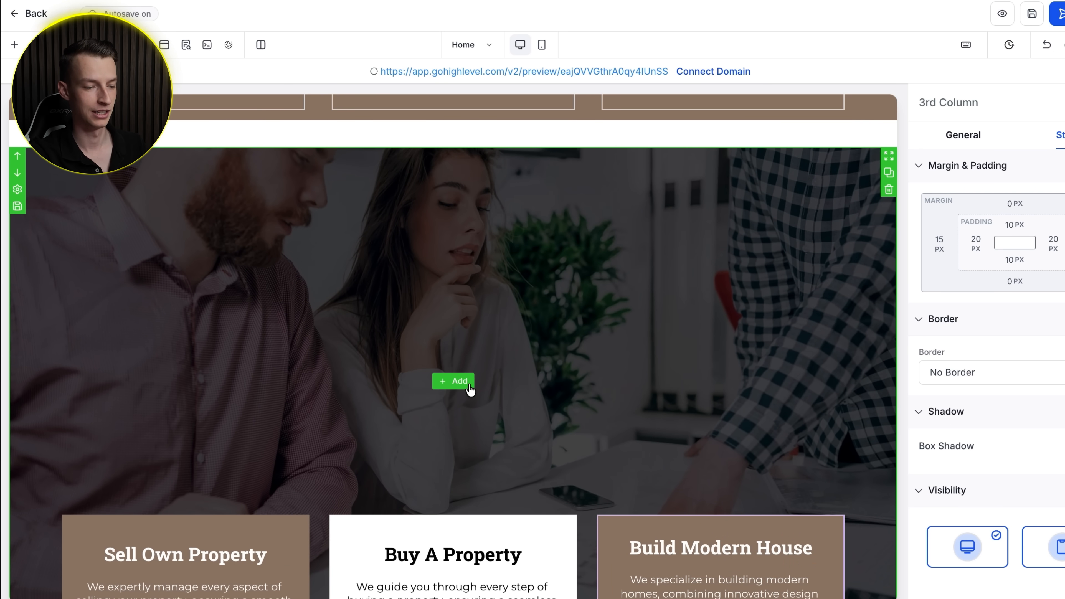
Browse the Quick Add, Sections, Rows and Elements categories available for the dark photo section
left_click(461, 383)
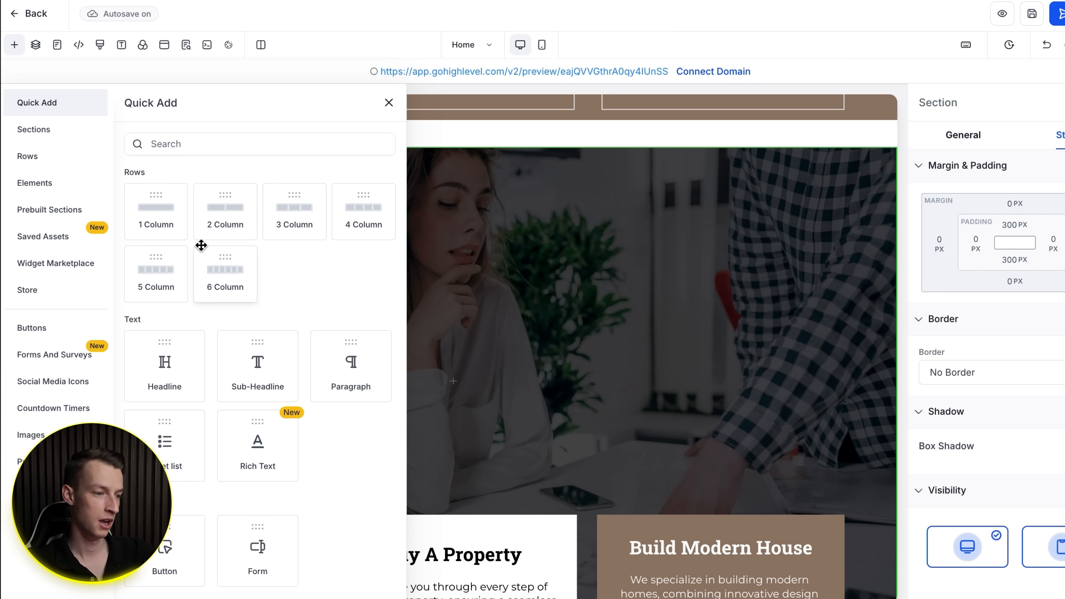
scroll(166, 222, "down", 3)
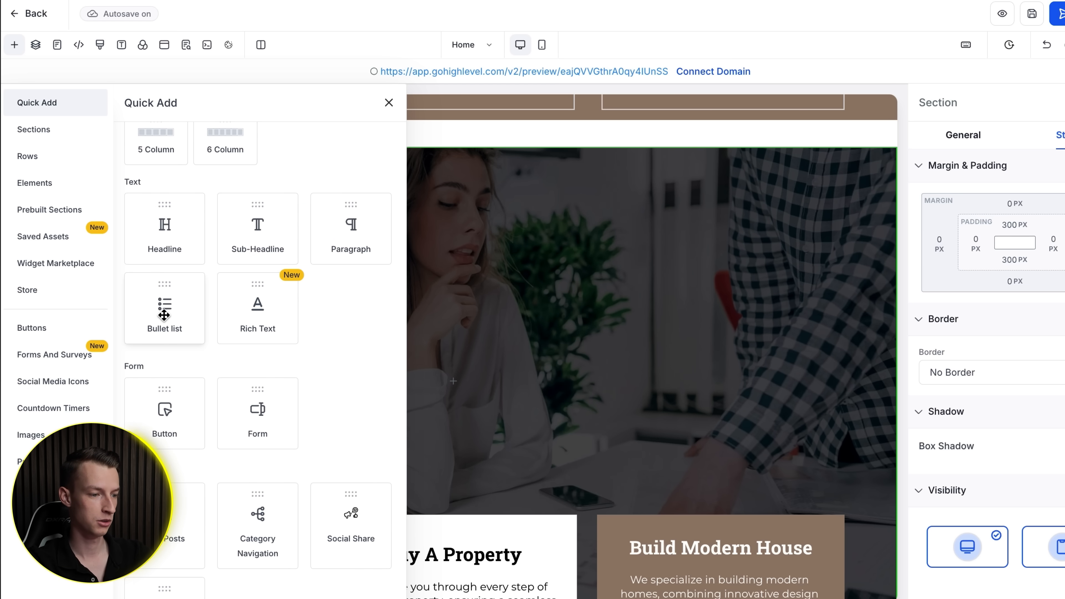
scroll(164, 315, "down", 10)
scroll(235, 410, "down", 9)
scroll(183, 438, "up", 12)
scroll(183, 437, "up", 3)
left_click(50, 129)
left_click(63, 156)
left_click(71, 183)
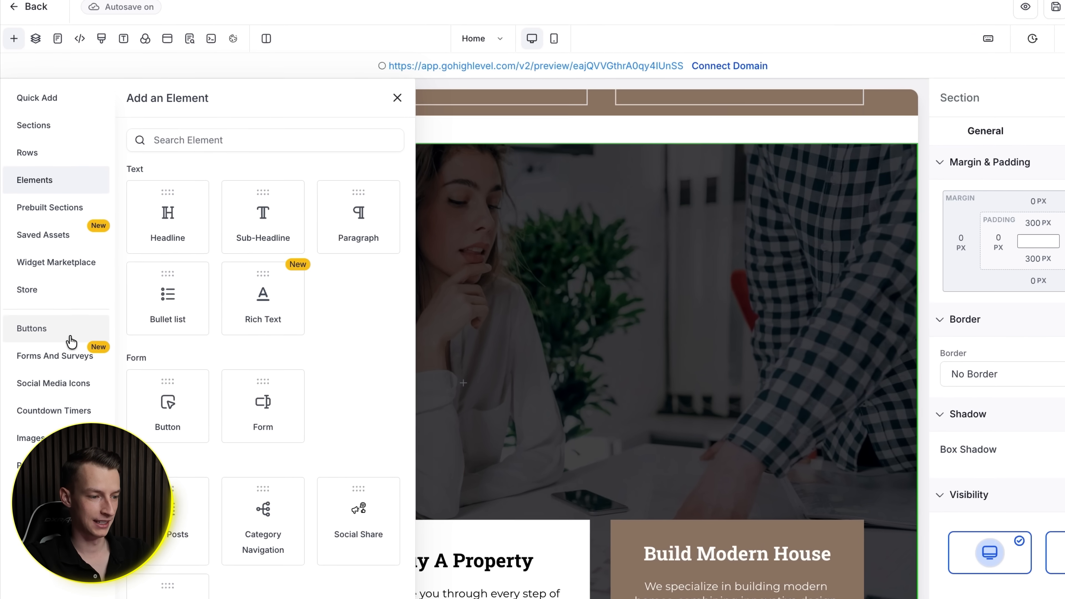
Insert a full-width section above the dark photo section and search for "booki" to place a Calendar element in it
left_click(77, 126)
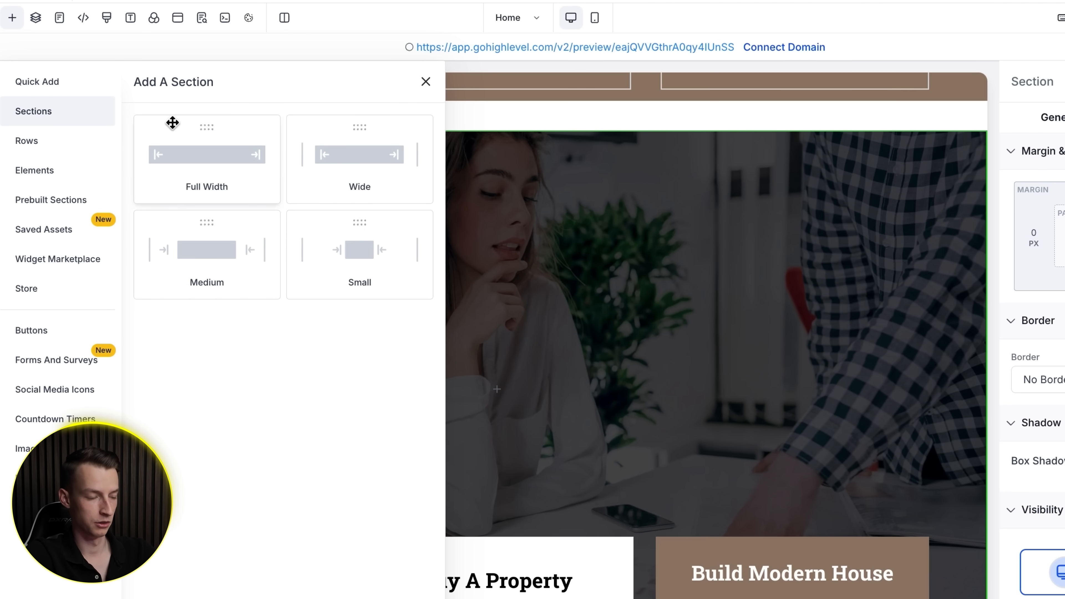
left_click_drag(223, 169, 629, 361)
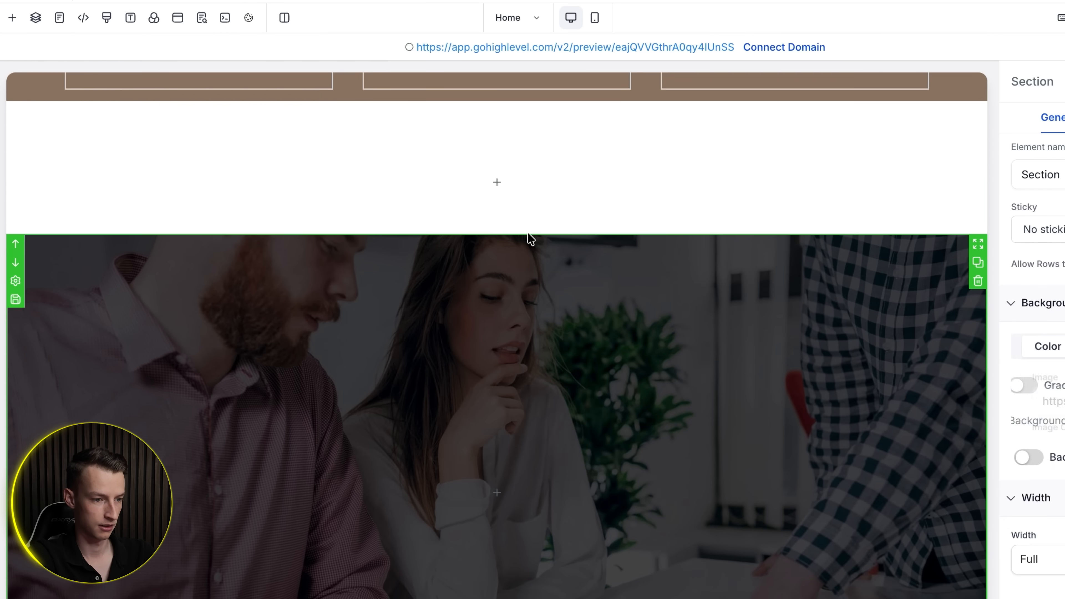
left_click(504, 182)
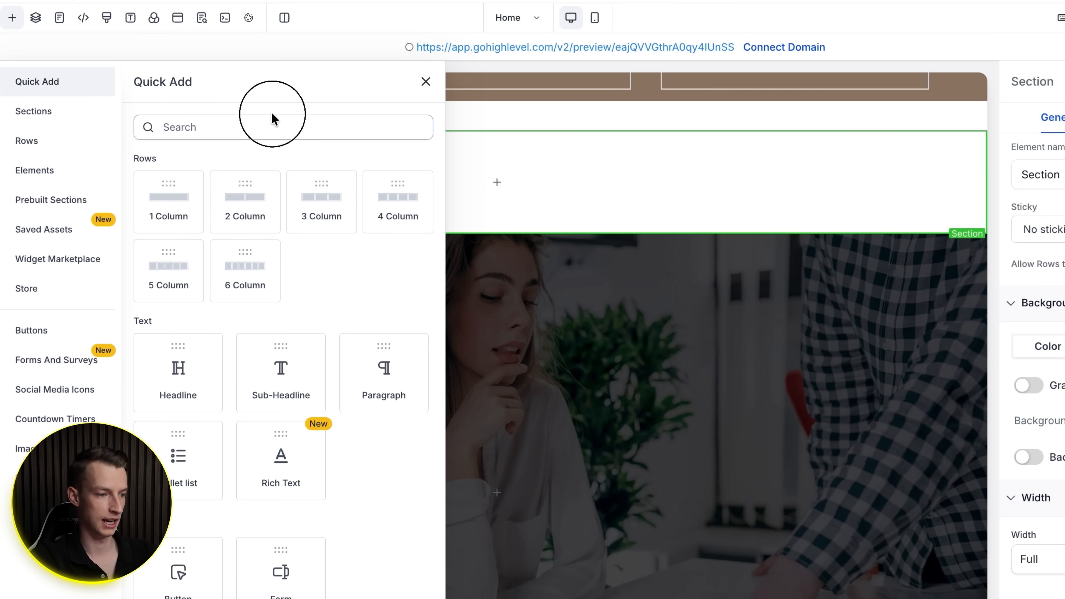
type("booki")
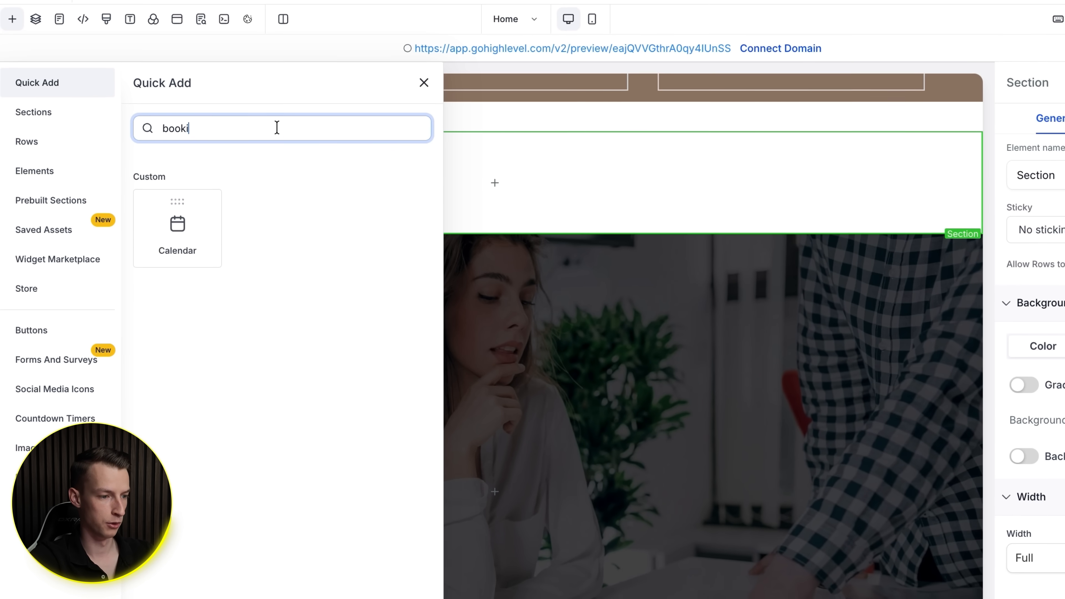
left_click_drag(185, 235, 499, 185)
Link the Calendar element to the PeaqZone Dubai Strategy Session calendar
left_click(503, 177)
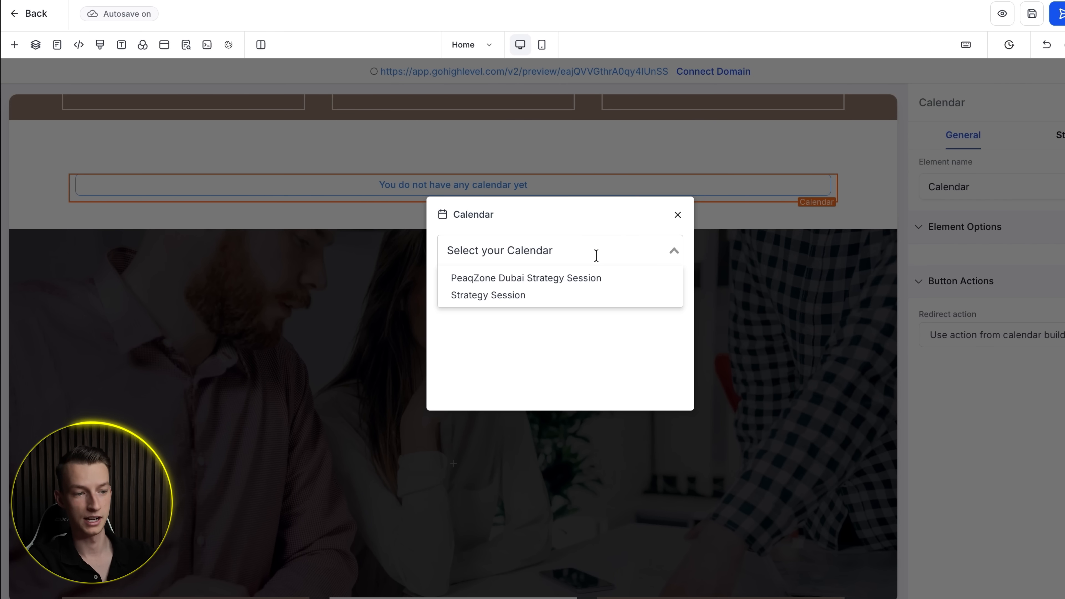
left_click(589, 280)
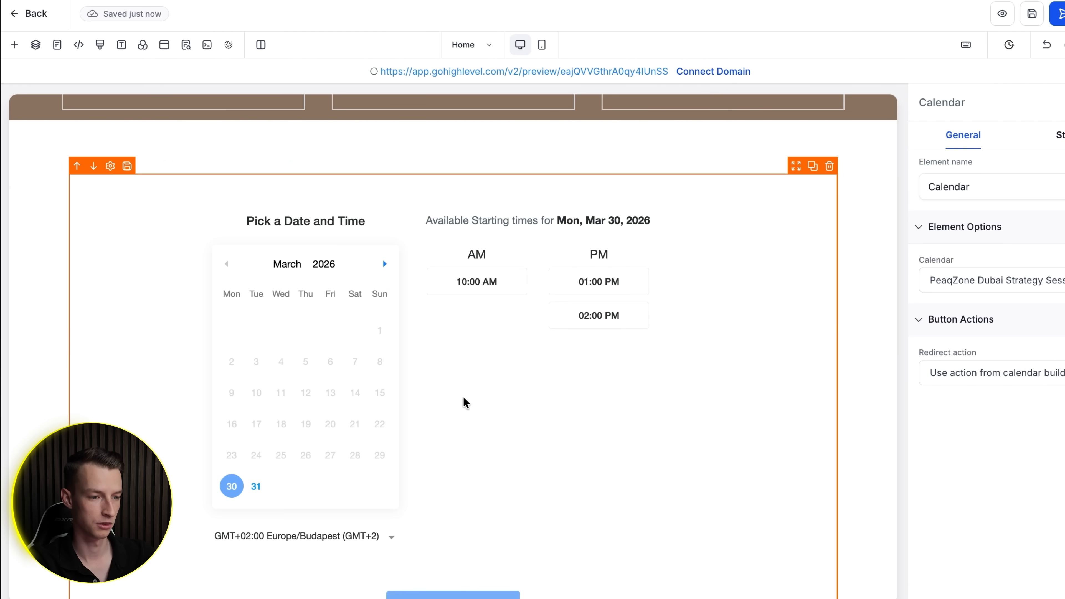
scroll(570, 274, "down", 1)
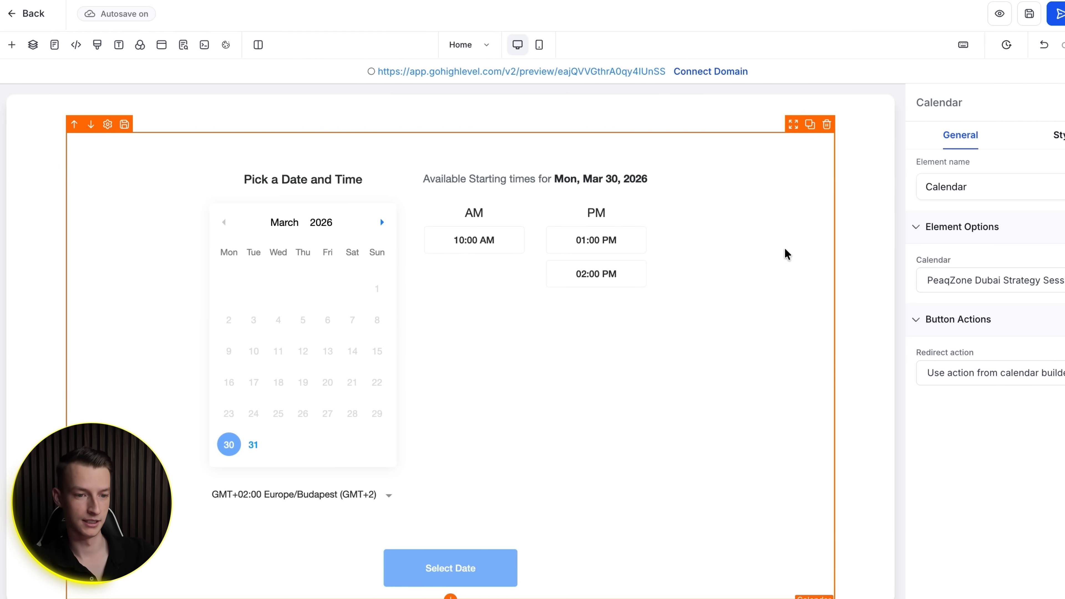
Examine the style settings of the Calendar element, its row and its section
left_click(1061, 135)
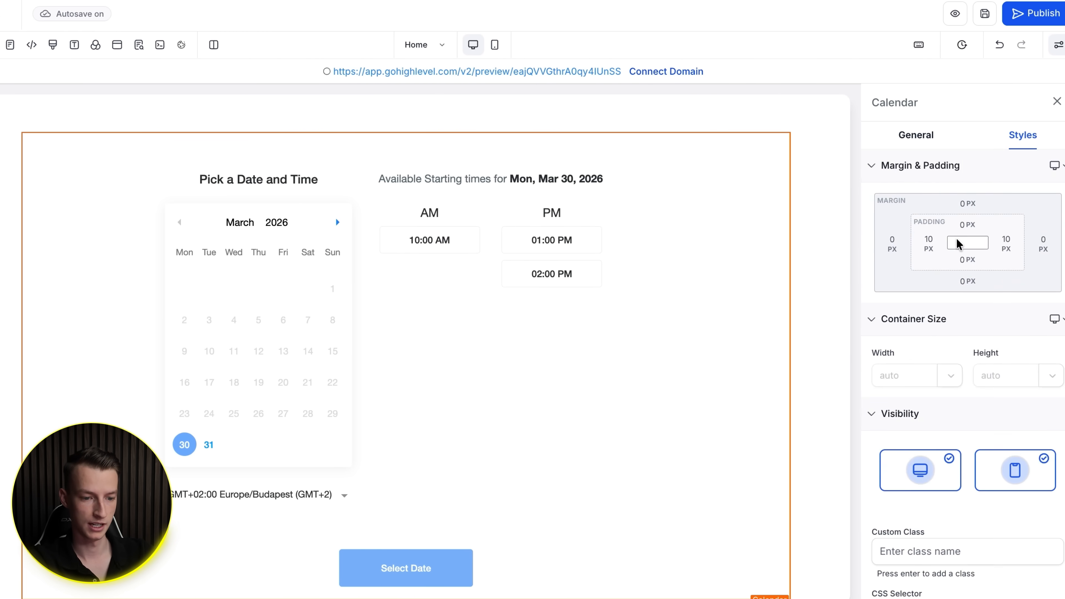
scroll(420, 130, "up", 2)
left_click(393, 200)
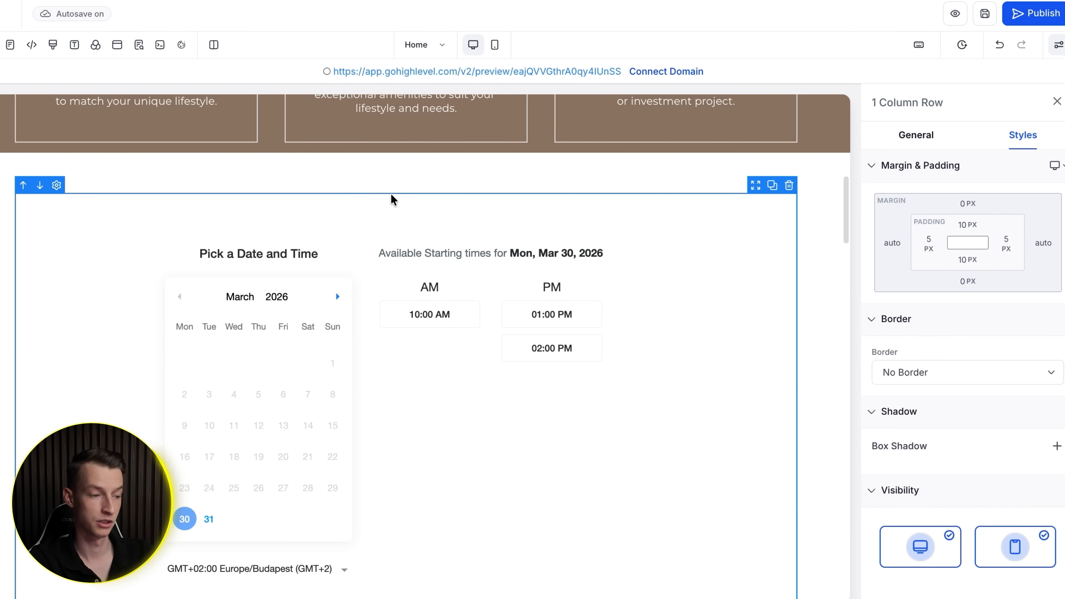
left_click(461, 192)
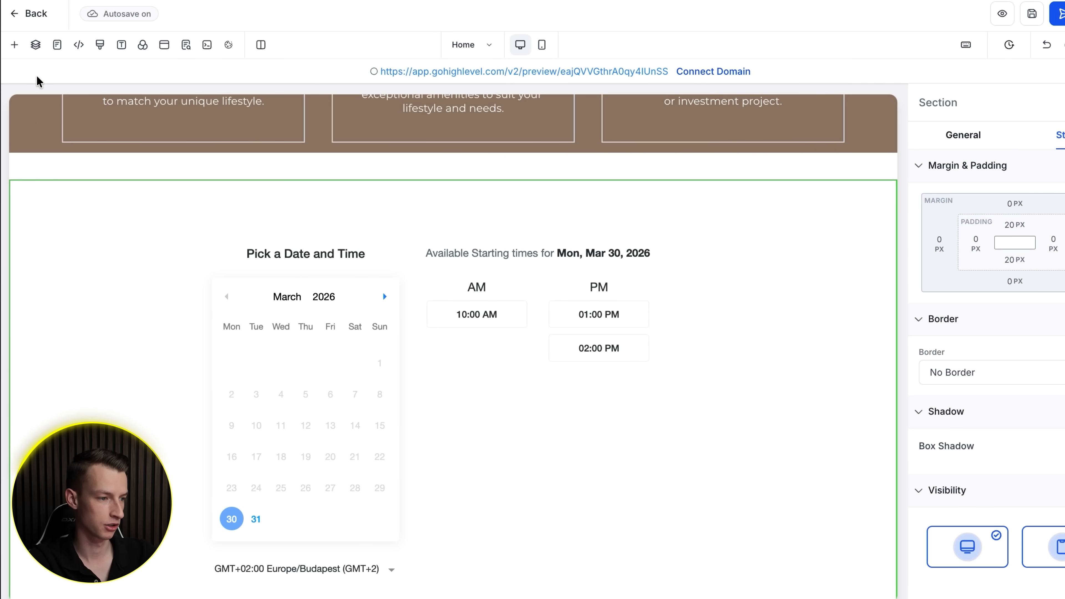
Clear the previous element search and place a Headline element above the booking calendar
left_click(14, 45)
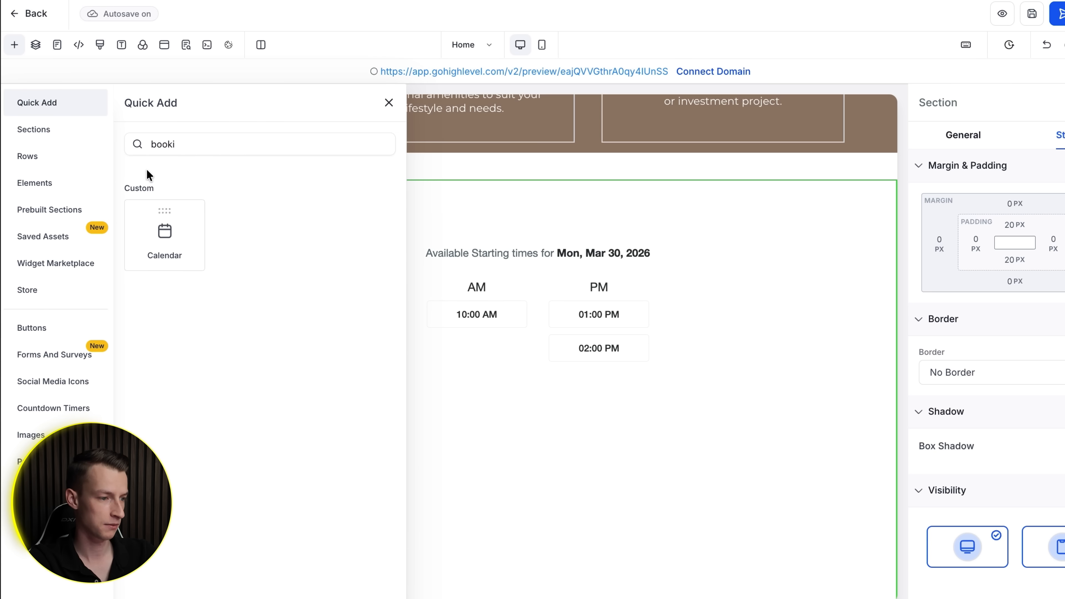
key("super+a")
key("BackSpace")
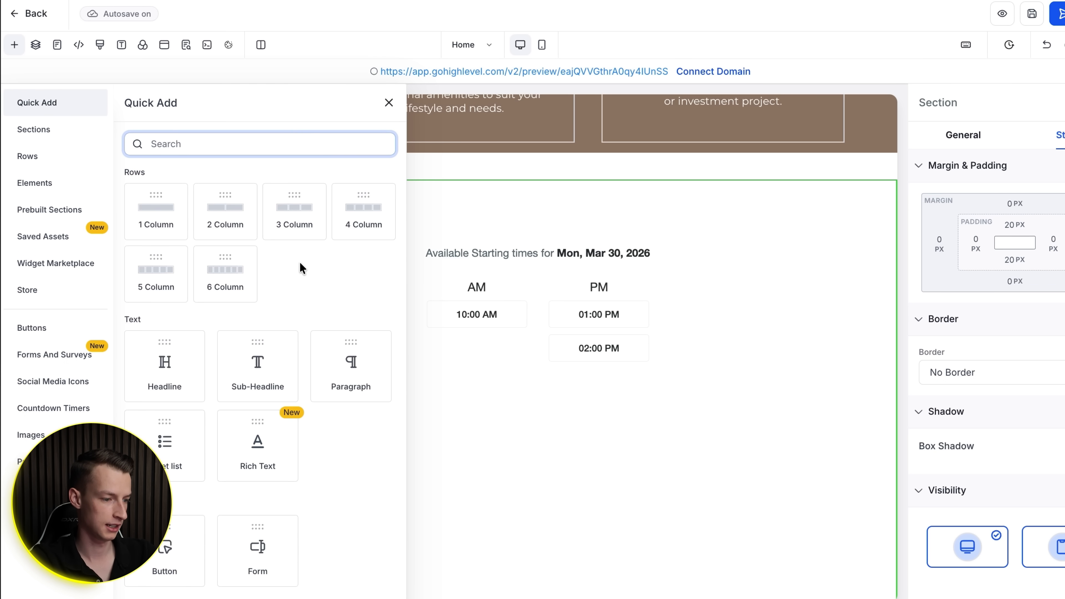
left_click_drag(168, 365, 459, 223)
Replace the new headline's text with "Book a time with us below!"
double_click(485, 229)
key("super+a")
type("Bool")
key("BackSpace")
type("k a time with")
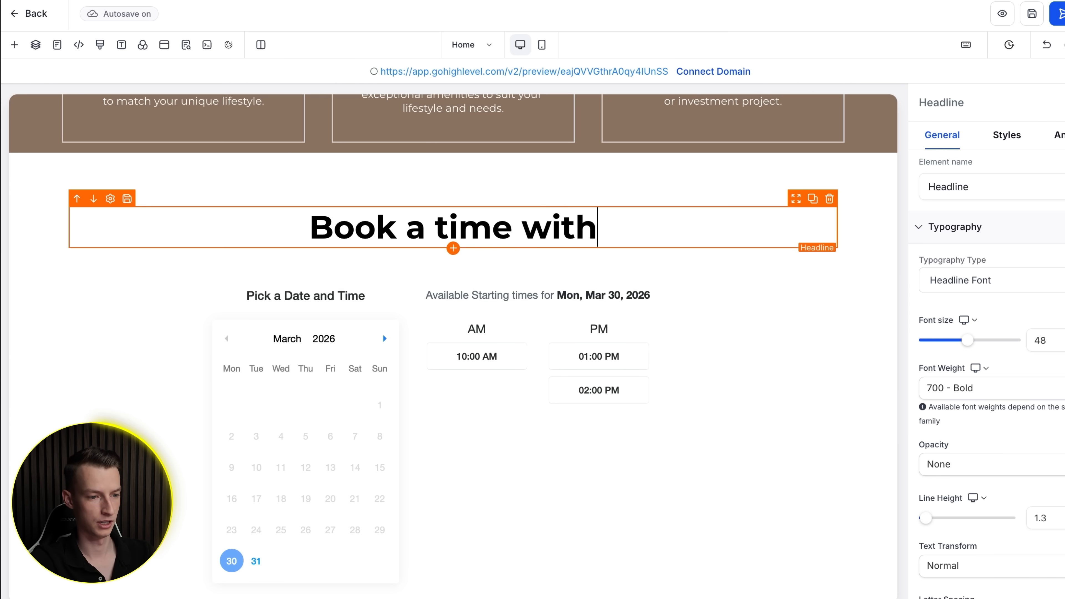
type(" us below!")
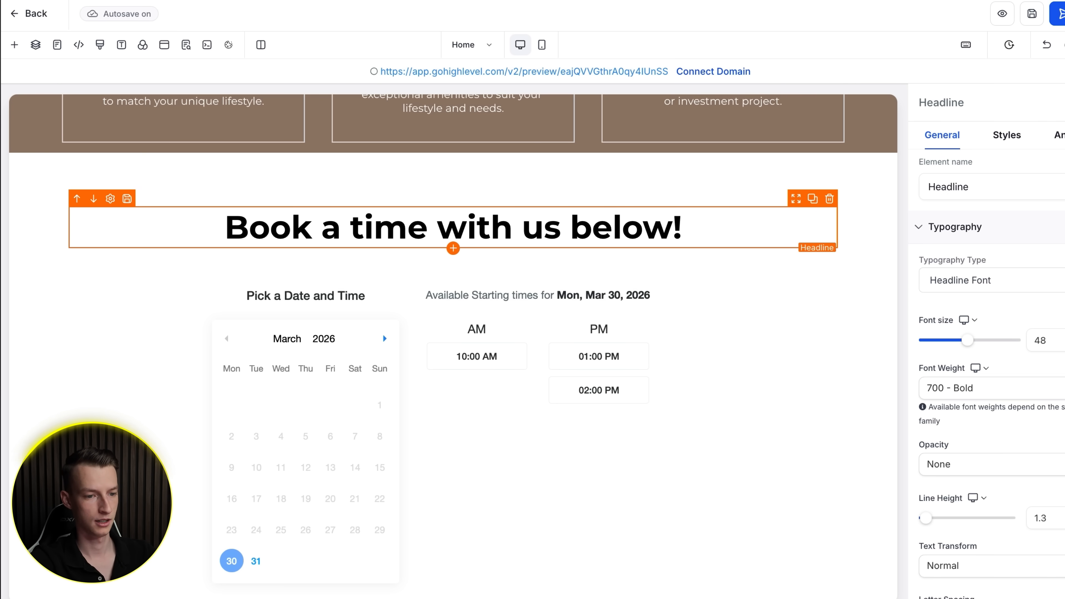
left_click(884, 221)
Review the home page from the booking calendar section down to the appointment banner and back up to the header
scroll(797, 294, "down", 2)
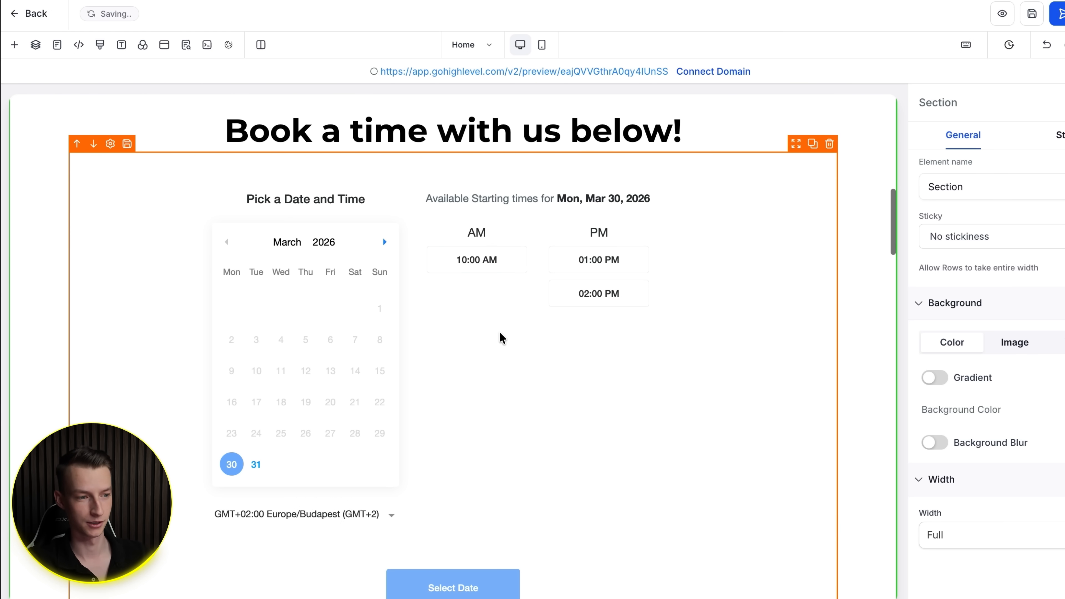
scroll(502, 337, "down", 2)
scroll(503, 338, "up", 3)
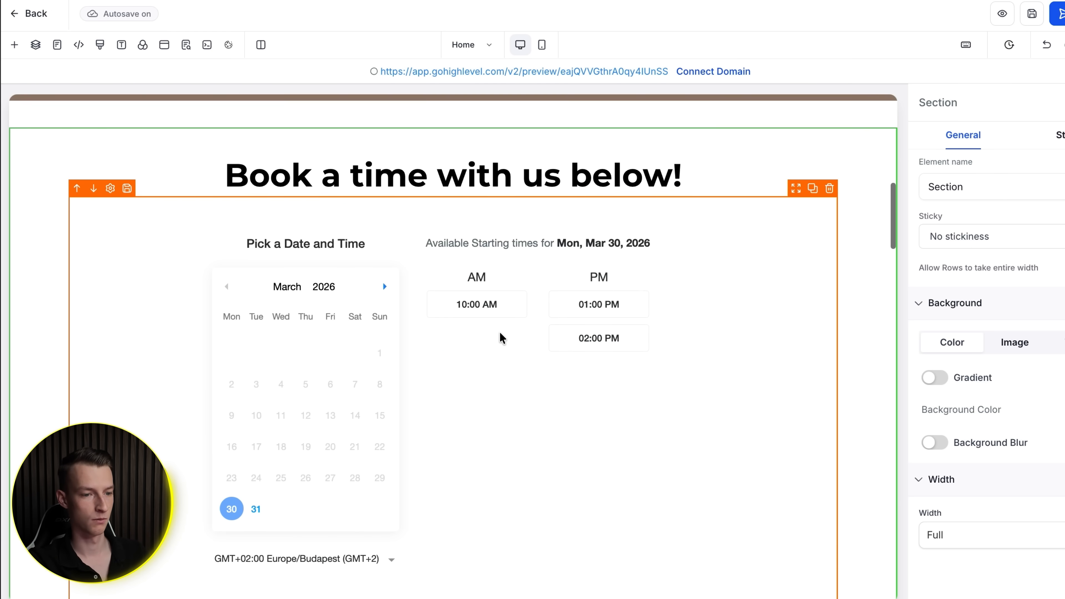
scroll(503, 342, "down", 8)
scroll(514, 453, "down", 10)
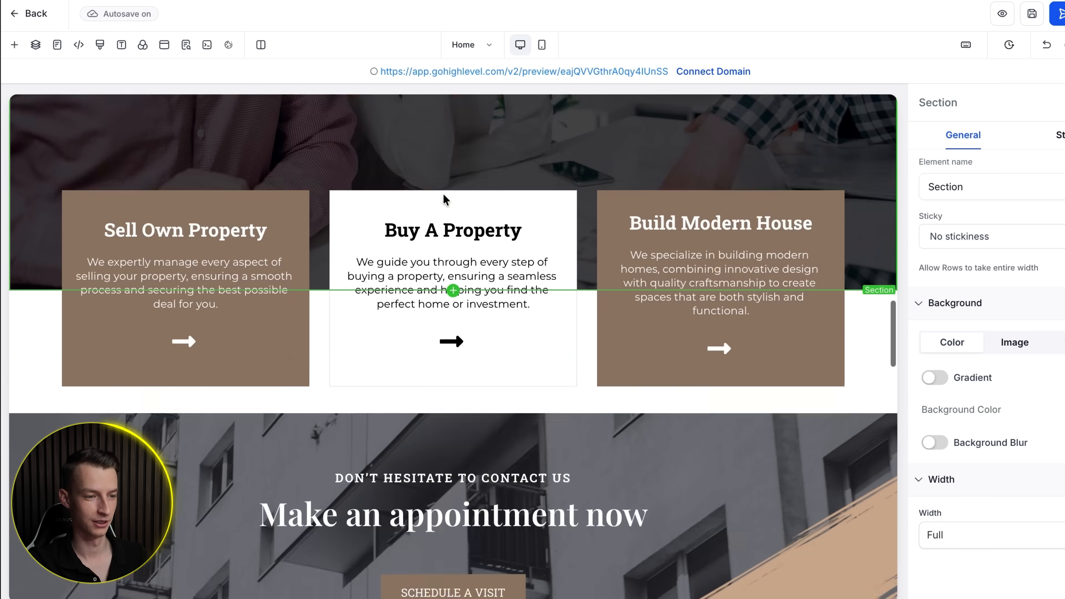
scroll(445, 200, "up", 5)
scroll(445, 200, "up", 10)
scroll(463, 207, "down", 3)
left_click(991, 131)
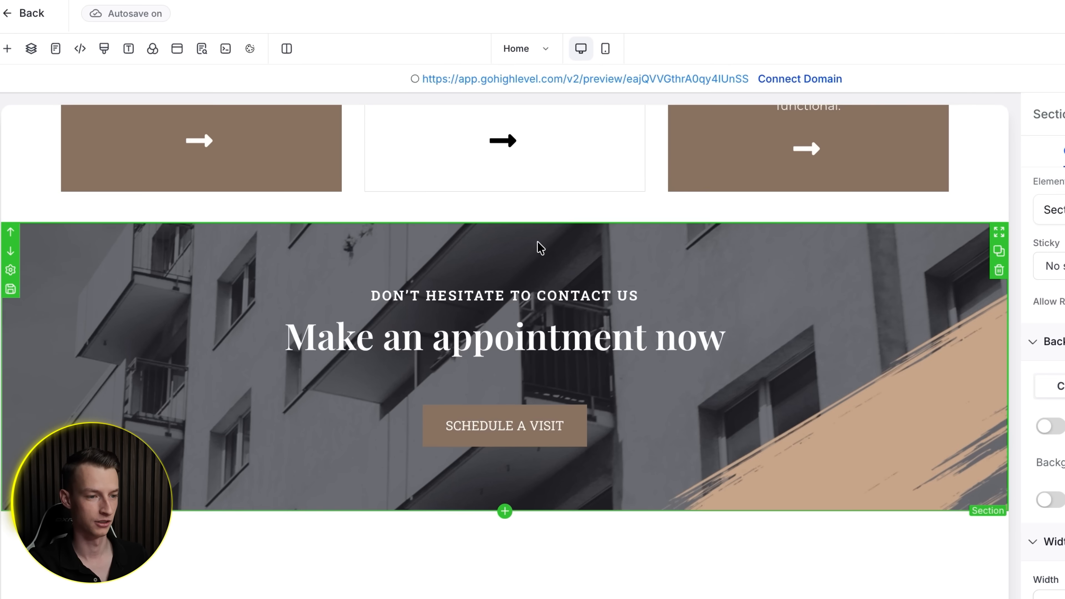
scroll(539, 245, "up", 5)
scroll(540, 248, "down", 1)
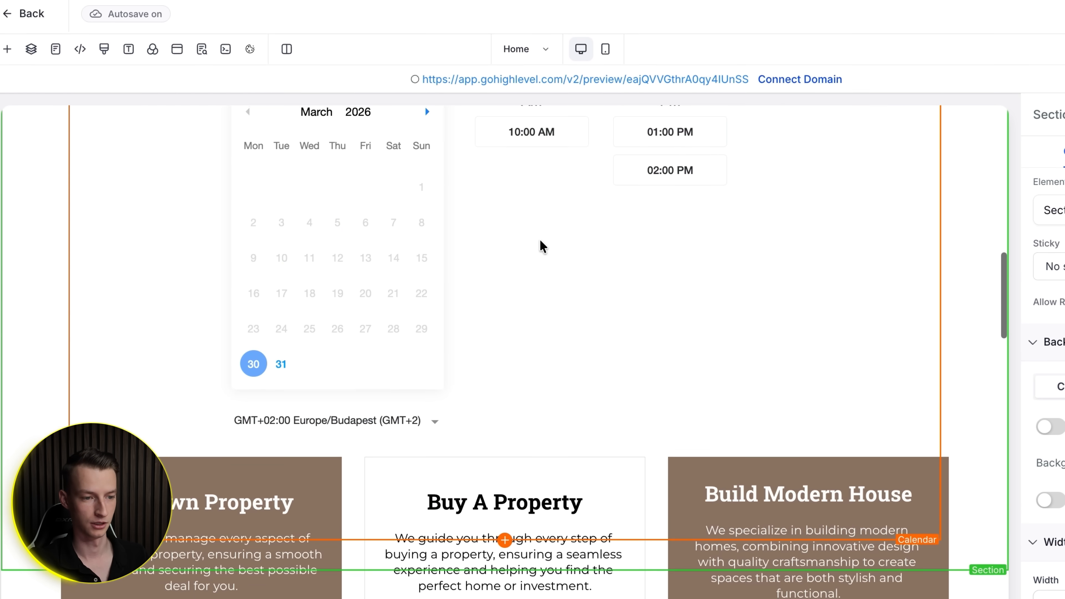
scroll(540, 248, "up", 8)
scroll(839, 302, "up", 10)
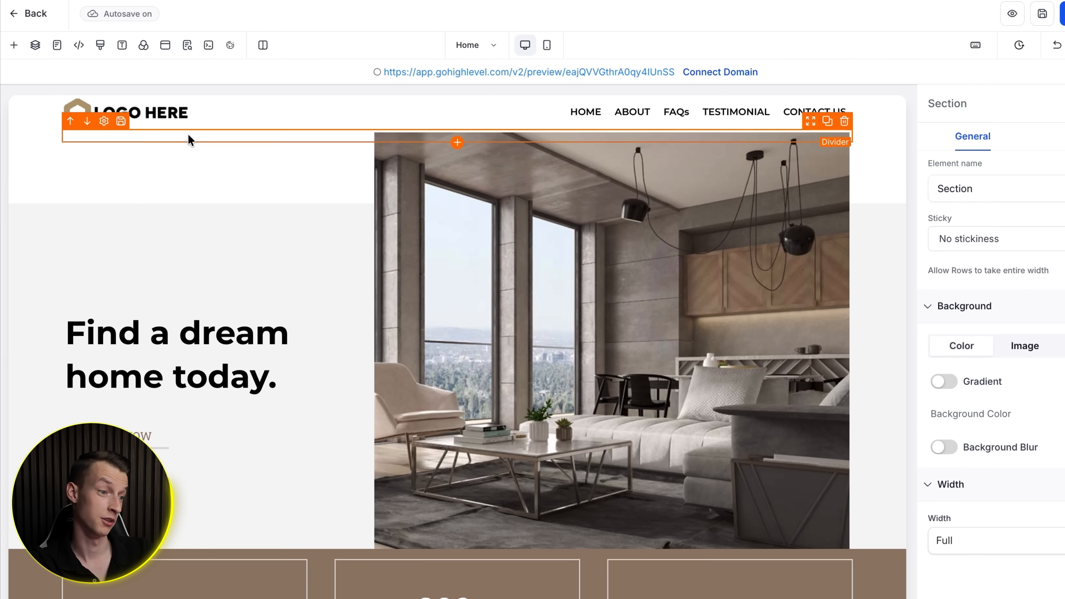
Replace the navigation menu's brand logo with the newly uploaded Vince realty logo image
left_click(196, 120)
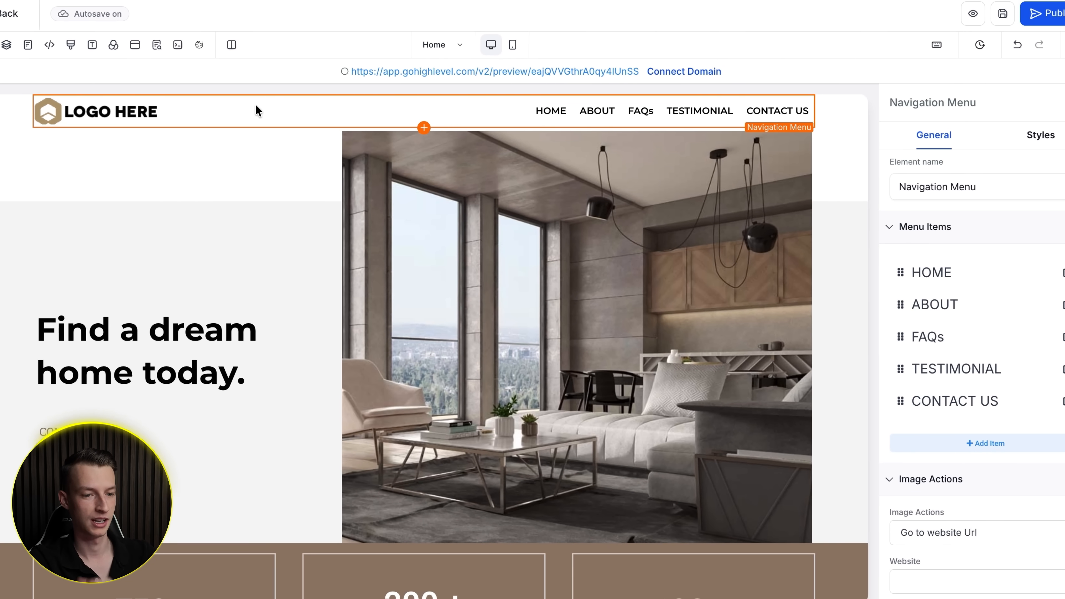
scroll(945, 257, "down", 15)
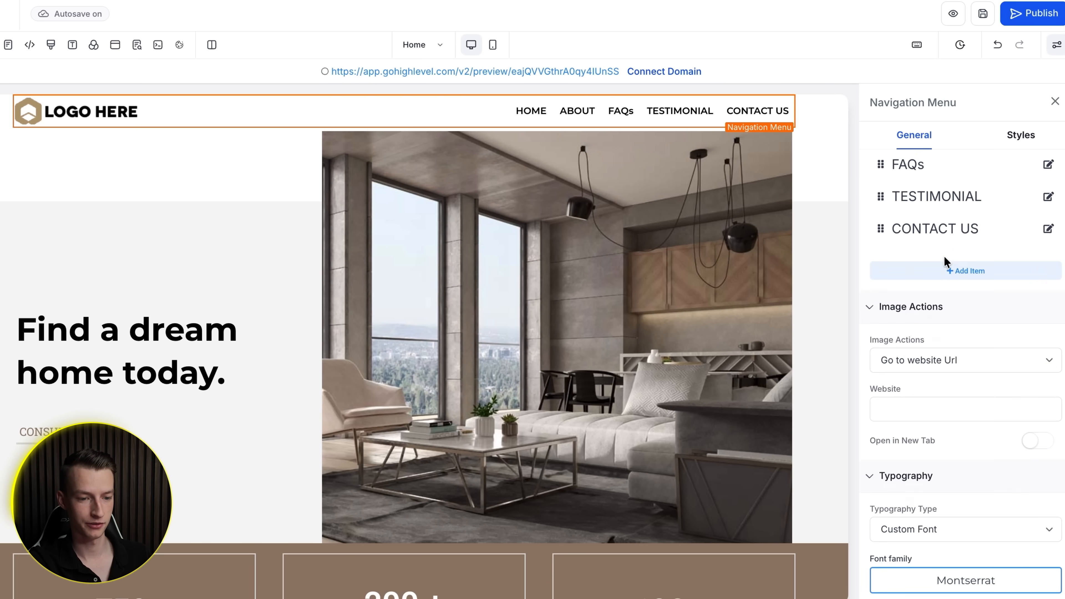
scroll(945, 257, "down", 10)
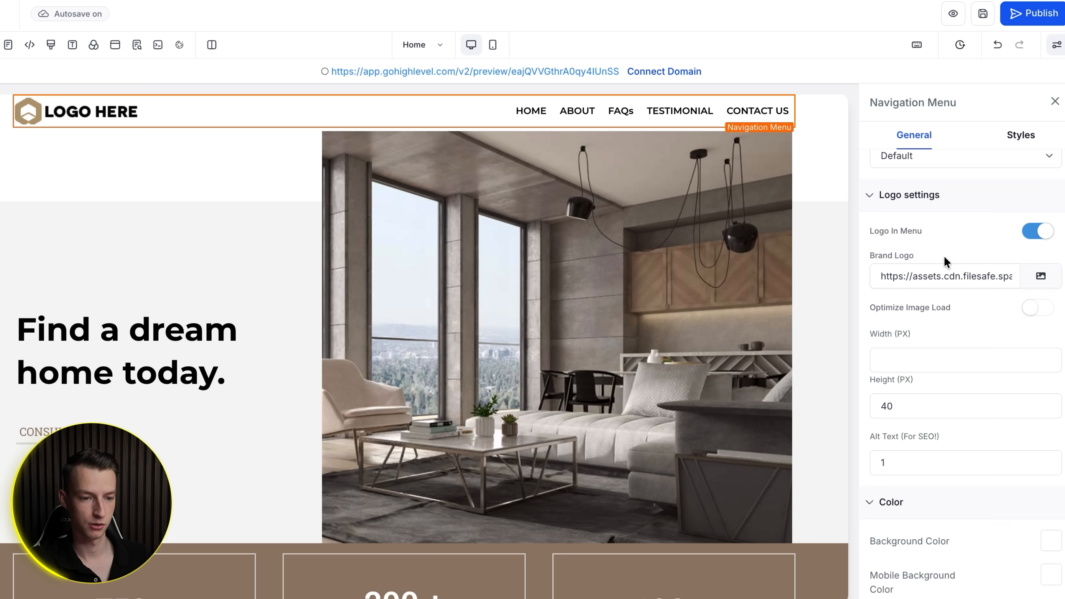
left_click(1043, 277)
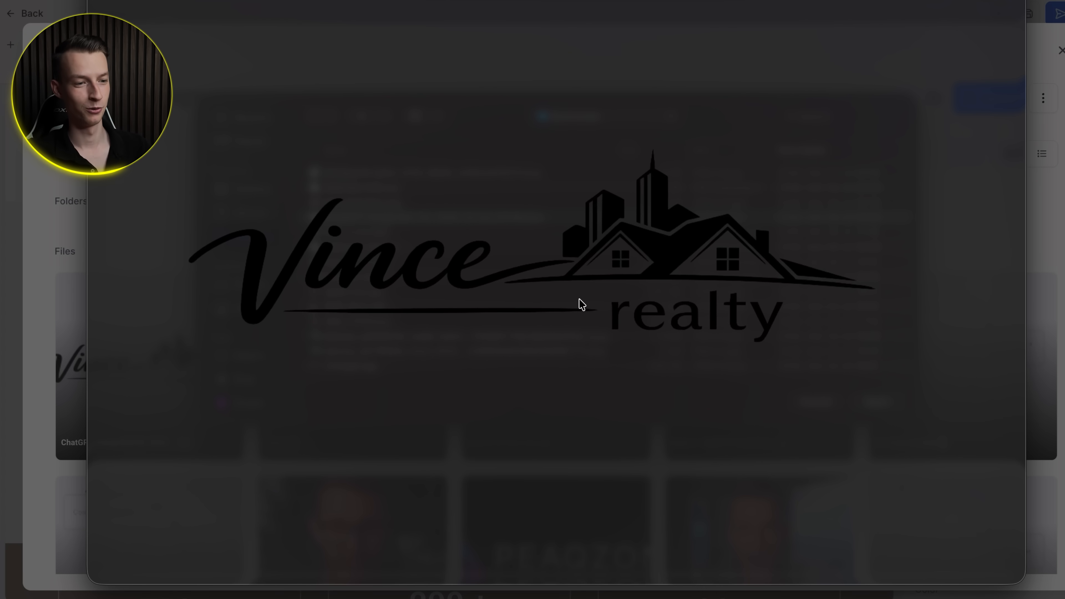
key("space")
left_click(889, 395)
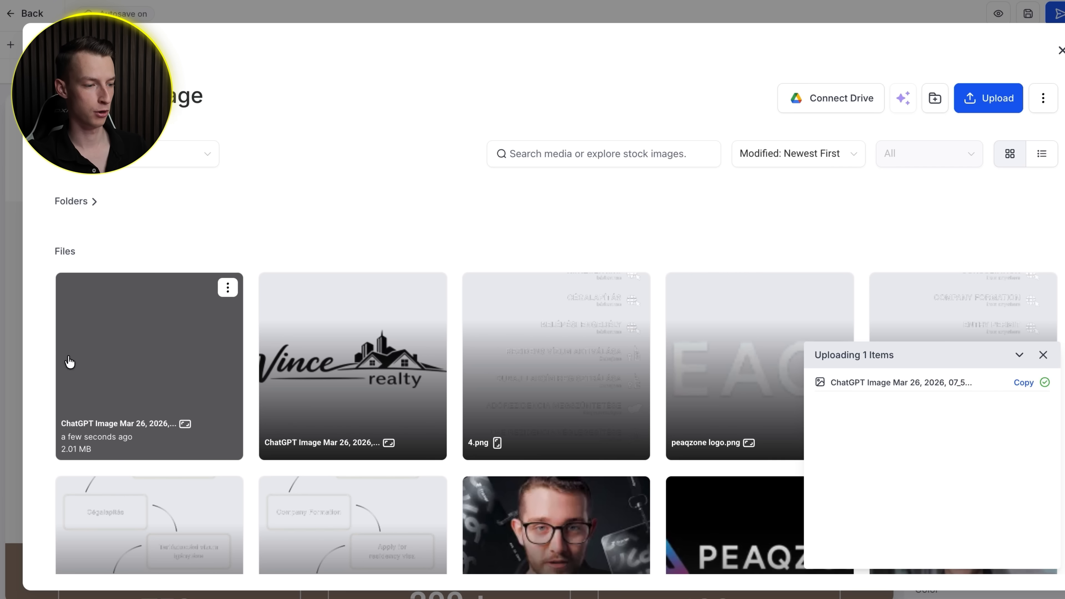
left_click(161, 337)
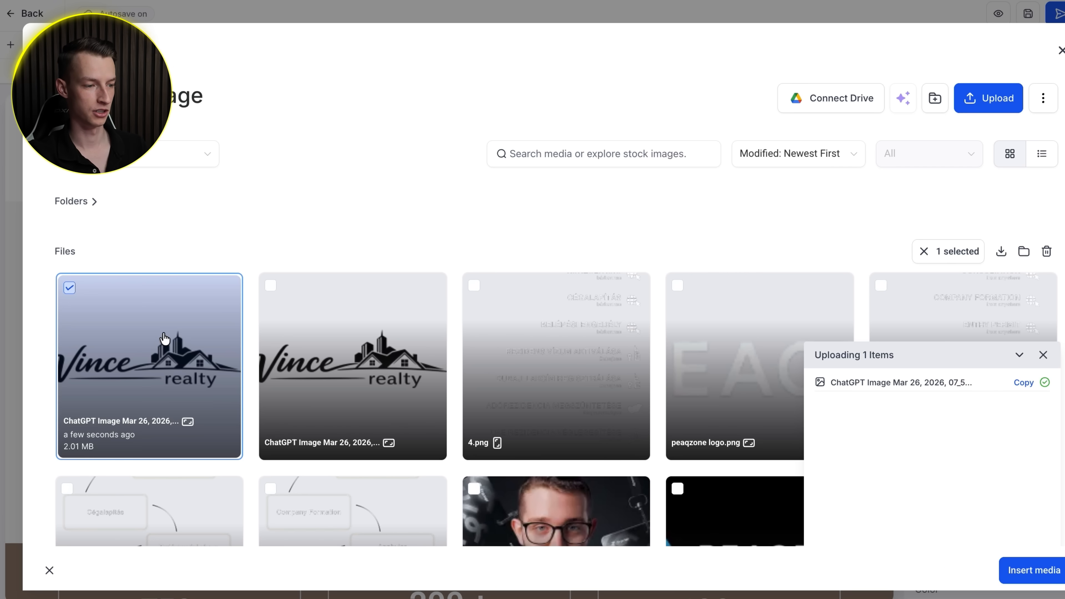
left_click(1056, 575)
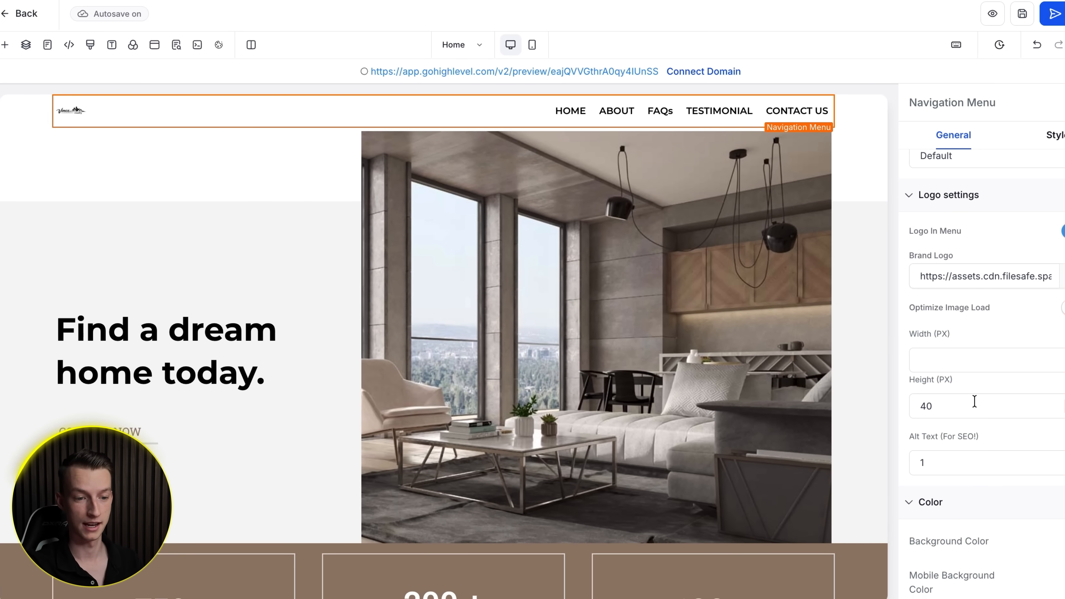
Set the navigation menu logo's height to 96 px
left_click(990, 403)
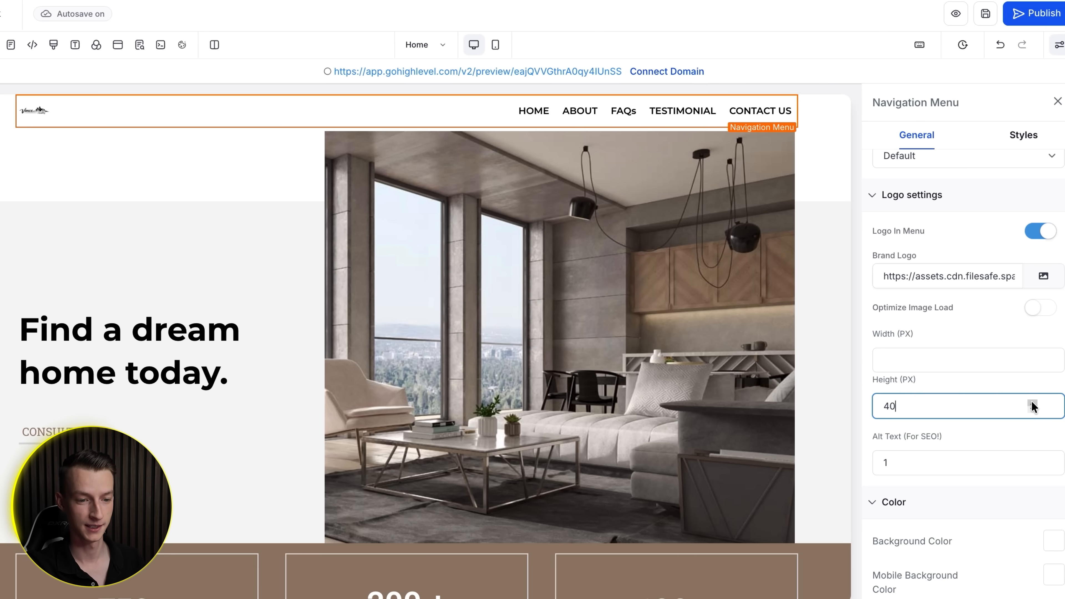
left_click(1031, 403)
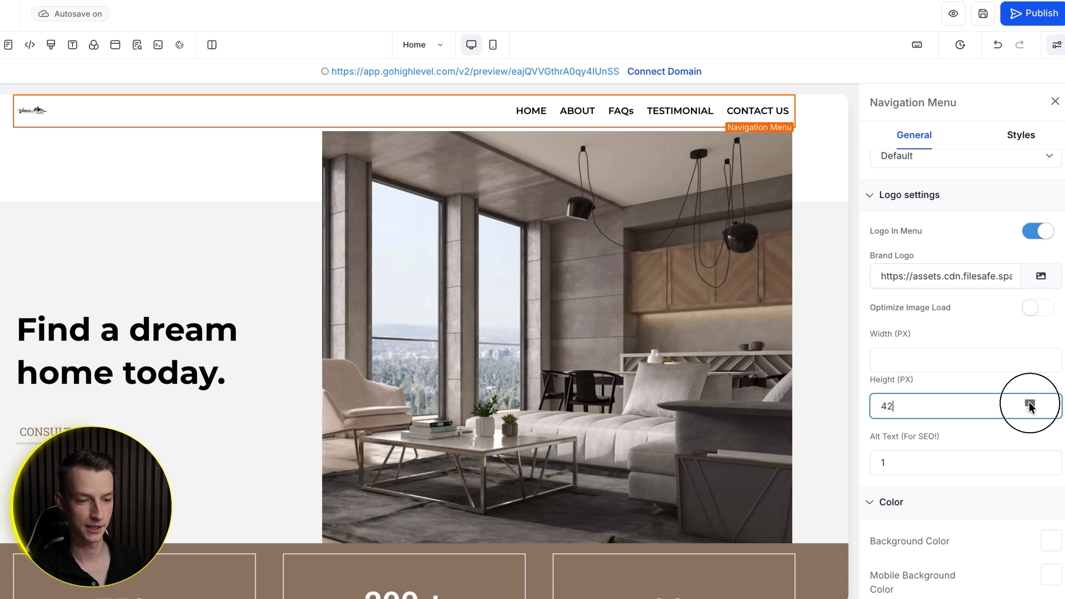
left_click_drag(1029, 406, 1029, 406)
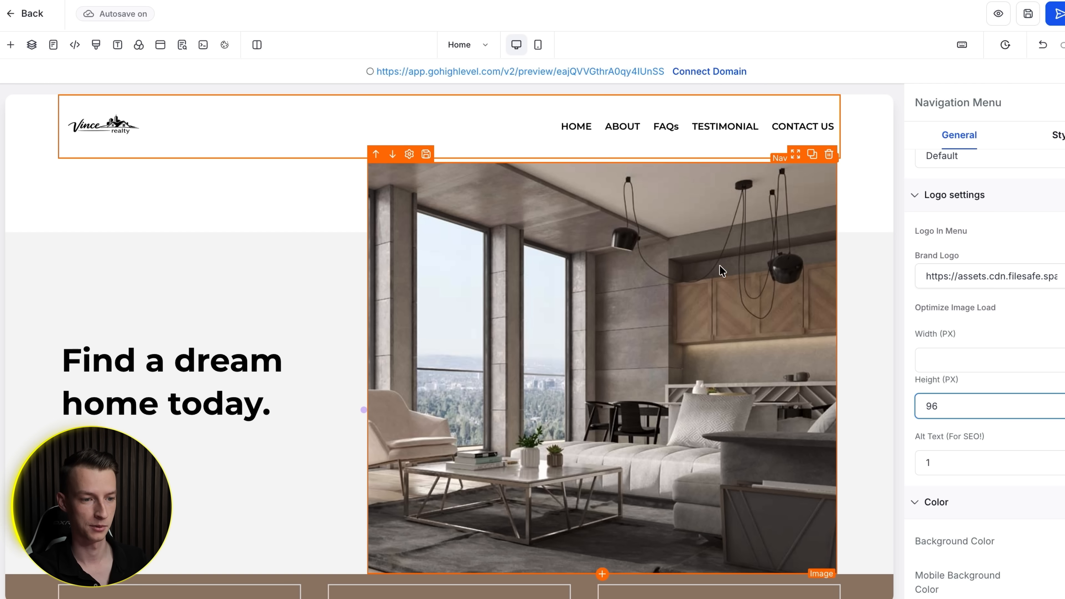
Select the large interior photo beside "Find a dream home today." and open the media storage for its image source
left_click(721, 213)
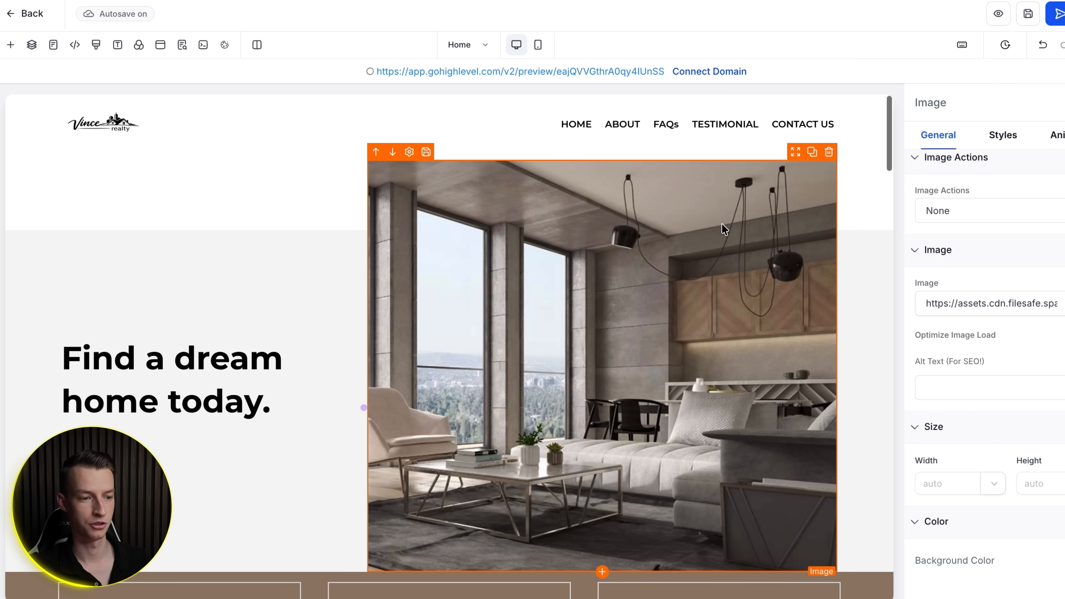
scroll(696, 233, "down", 1)
scroll(671, 233, "up", 1)
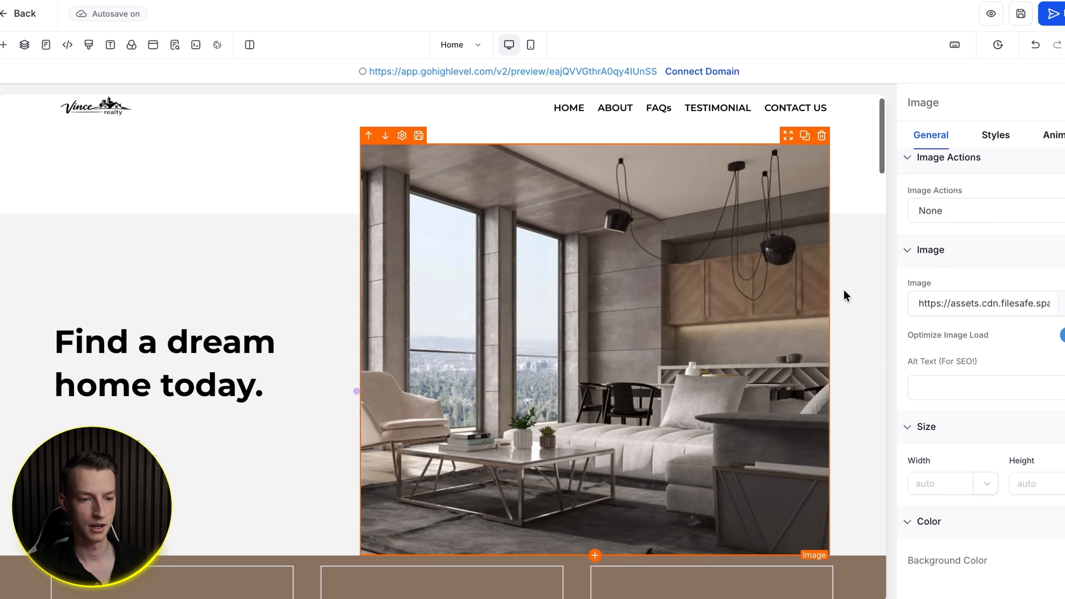
left_click(1058, 302)
Find the Screenshot 2024-11-15 photo of a cameraman beside a skyscraper in the media storage and insert it as the hero image
scroll(744, 361, "down", 15)
scroll(746, 365, "up", 15)
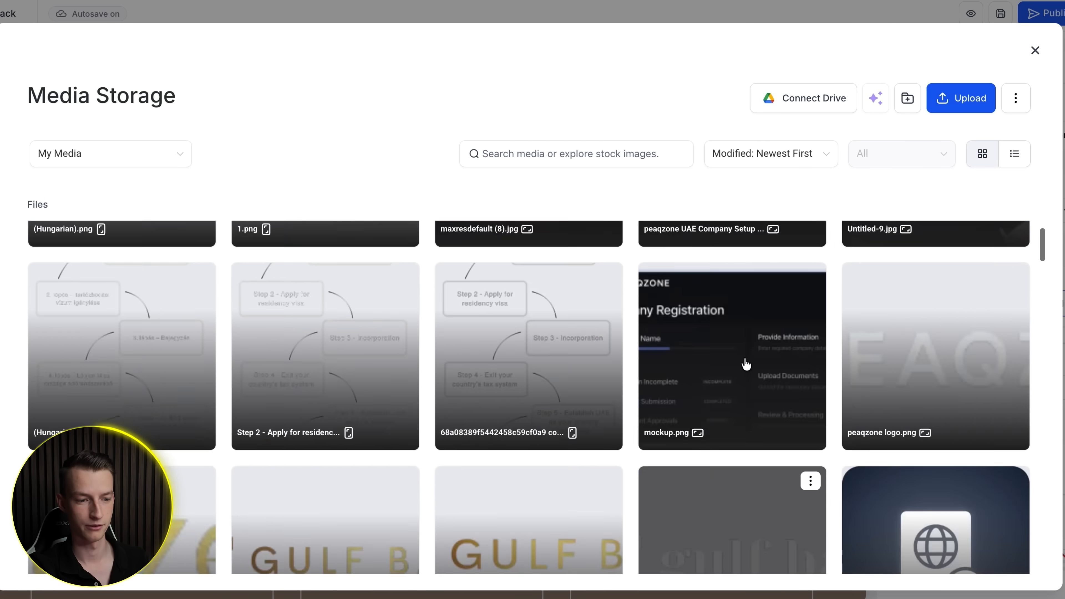
scroll(885, 363, "down", 10)
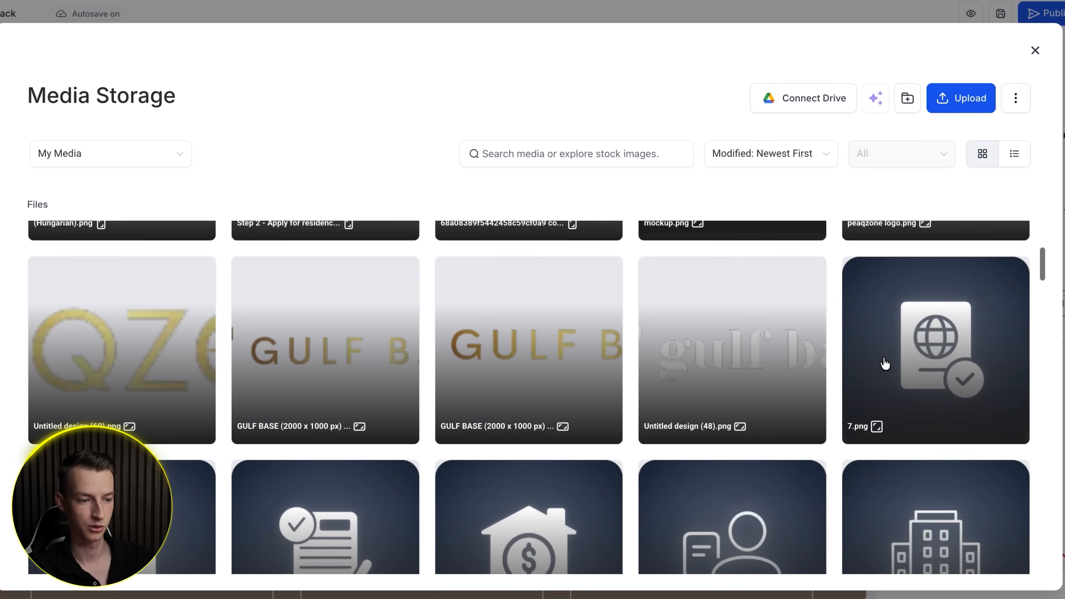
scroll(885, 364, "up", 5)
scroll(885, 363, "down", 15)
scroll(884, 364, "up", 1)
scroll(541, 393, "down", 2)
left_click(539, 391)
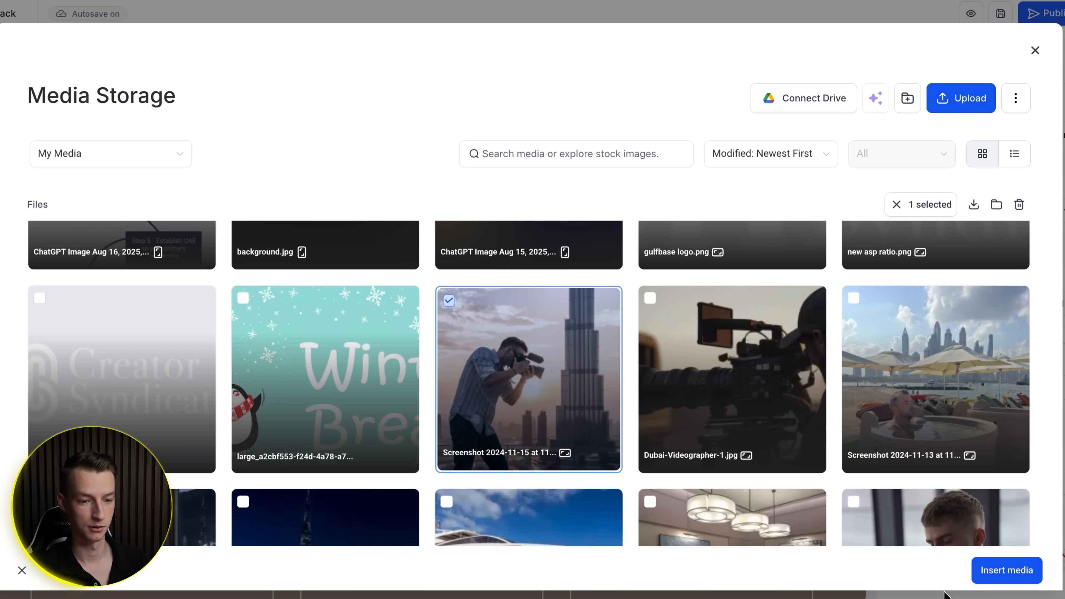
left_click(1008, 578)
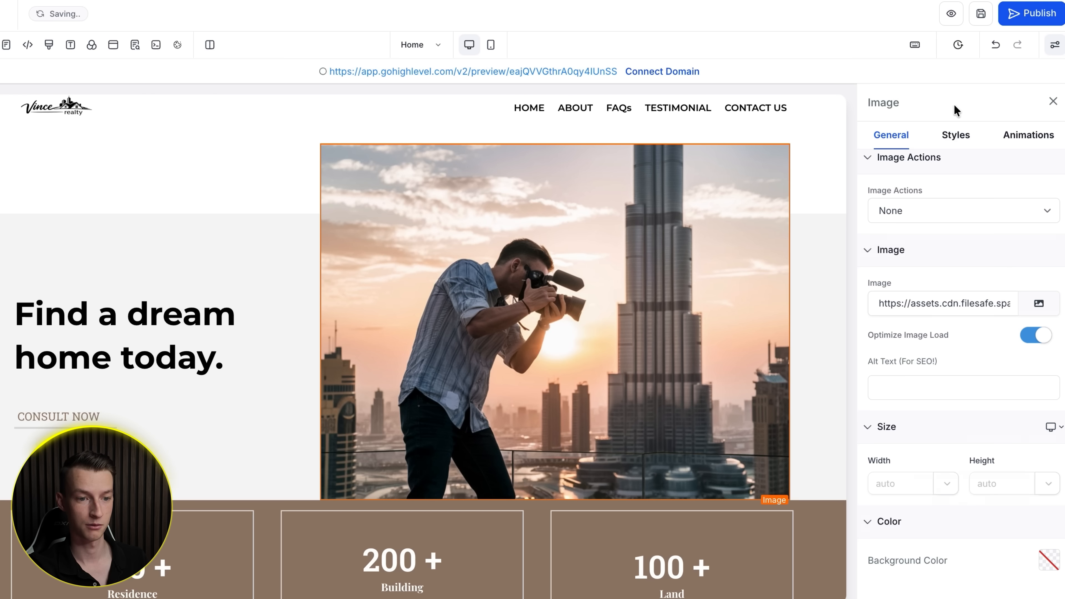
Examine the style settings of the hero image, then close its settings
left_click(954, 138)
scroll(894, 426, "down", 3)
scroll(894, 426, "up", 3)
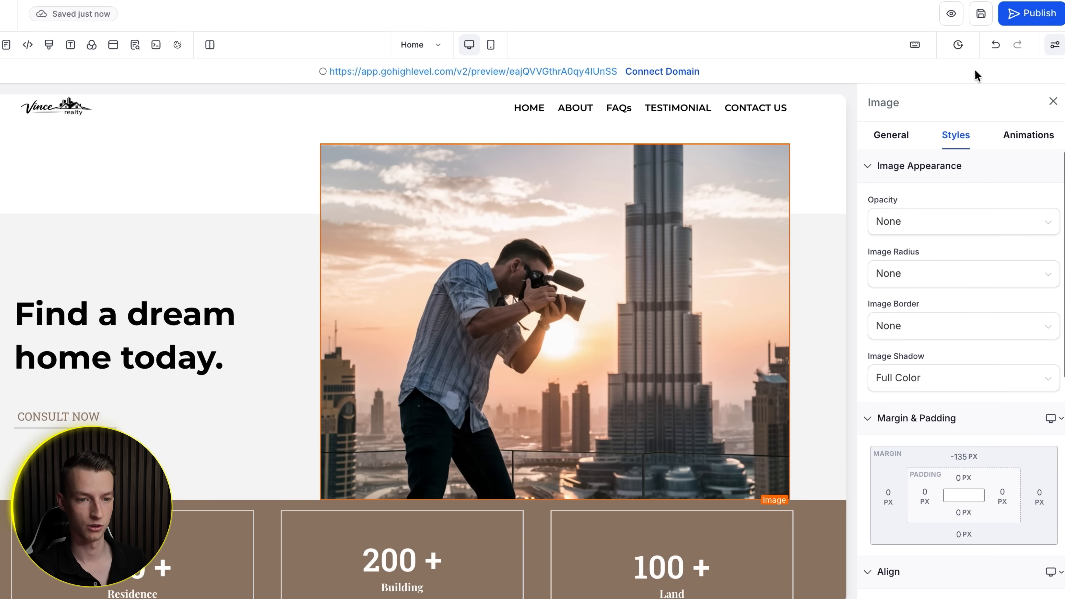
left_click(1053, 101)
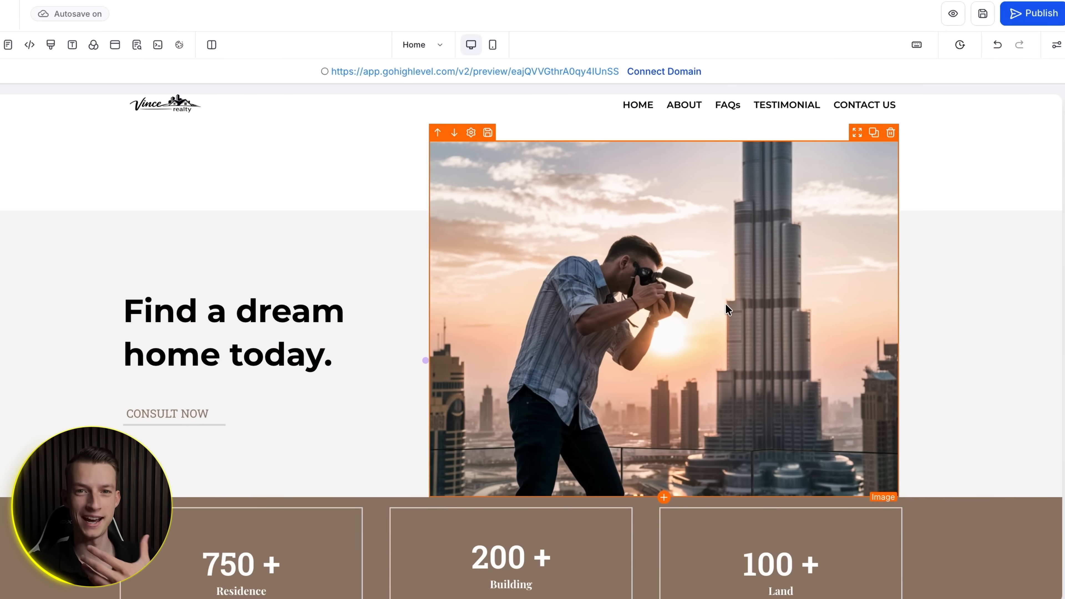
Insert a new one-column row between the FAQ section and the Testimonial section
scroll(727, 310, "down", 15)
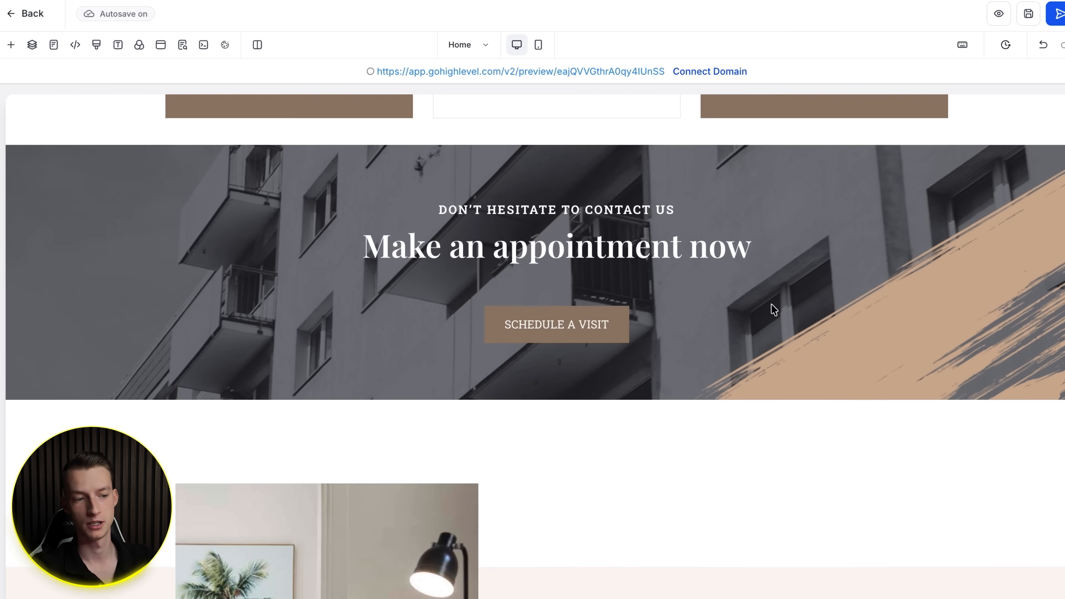
scroll(774, 309, "down", 20)
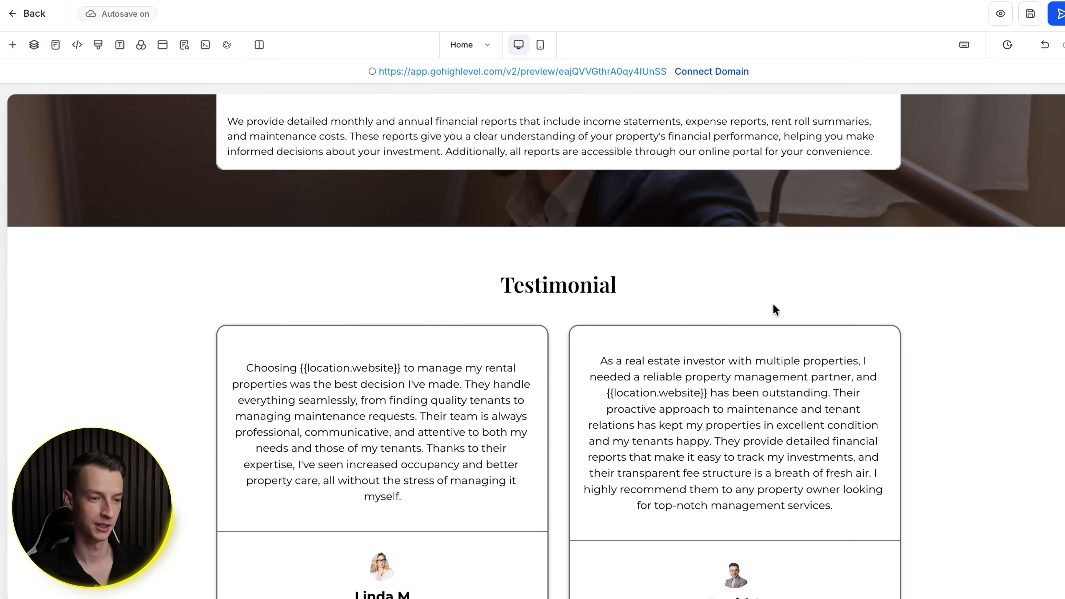
scroll(775, 309, "up", 3)
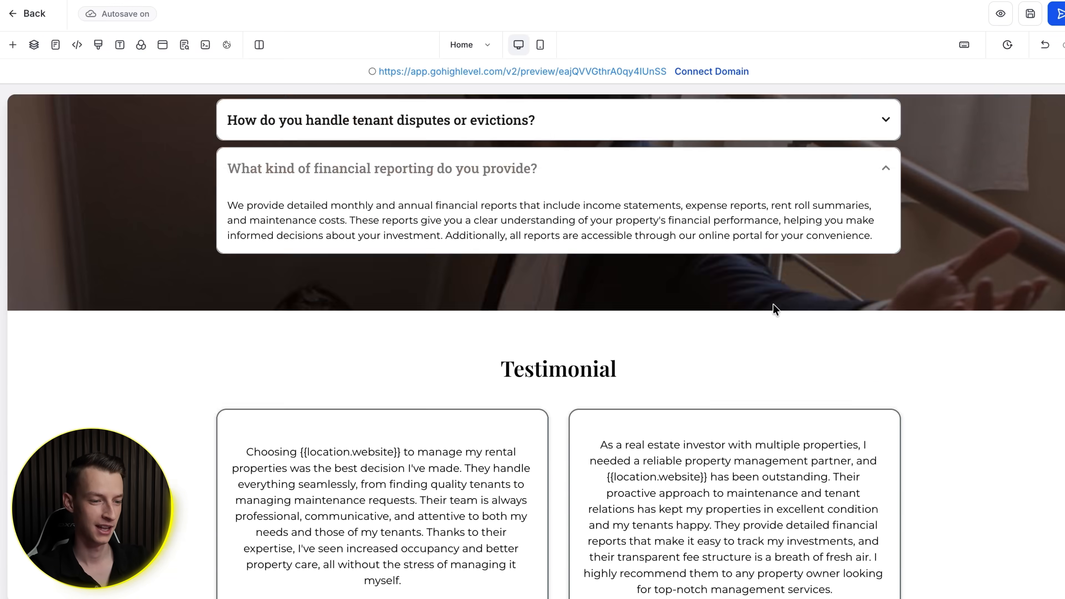
scroll(774, 306, "up", 4)
scroll(628, 409, "down", 3)
left_click(558, 353)
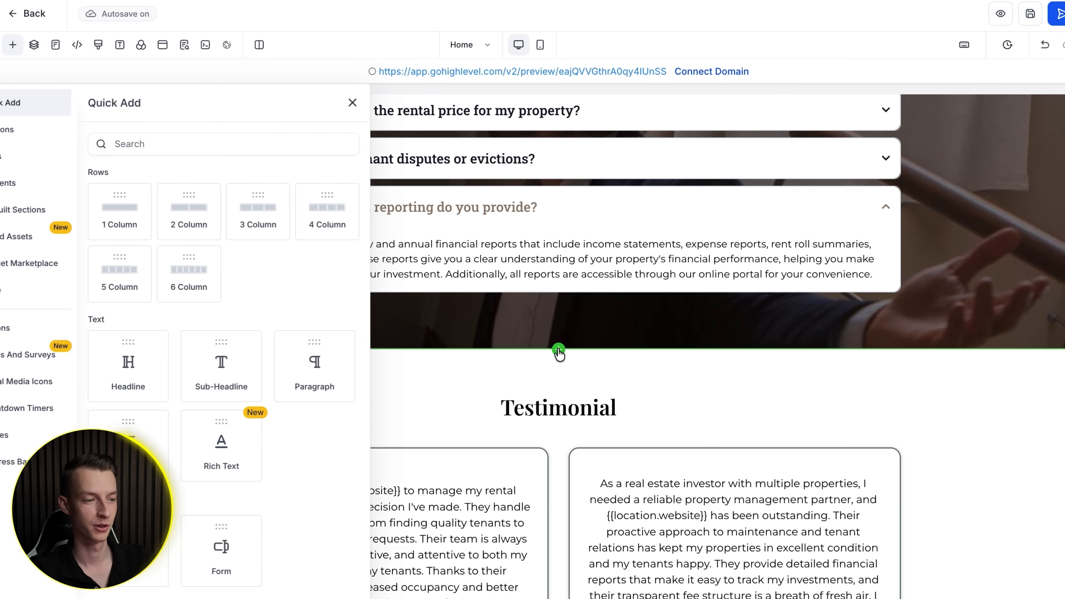
left_click_drag(110, 221, 521, 360)
Search the elements for "video" and add a Video element to the empty column above Testimonial
left_click(559, 409)
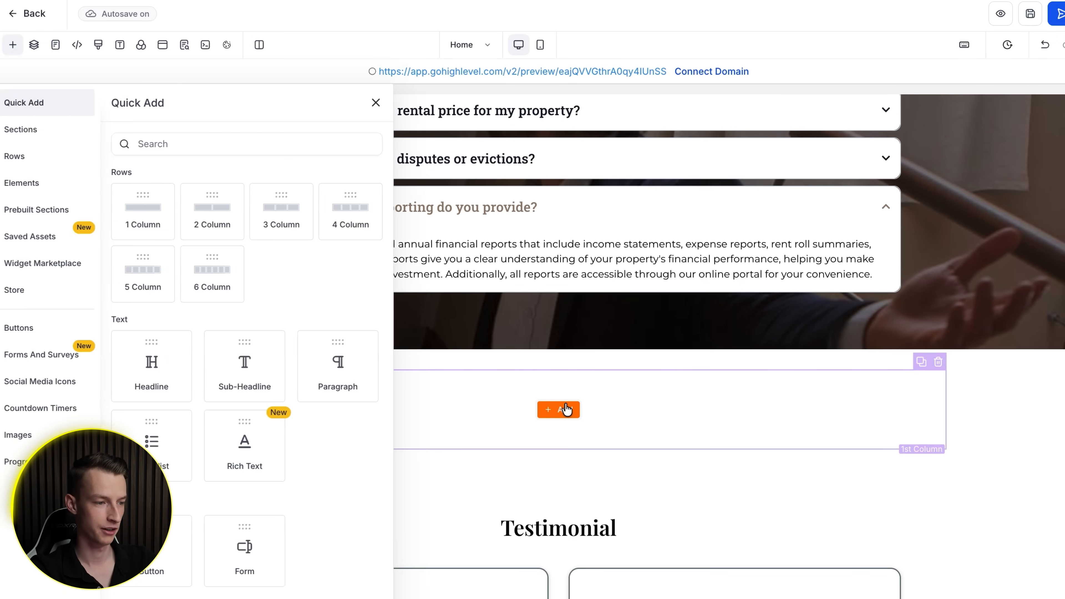
left_click(239, 139)
type("video")
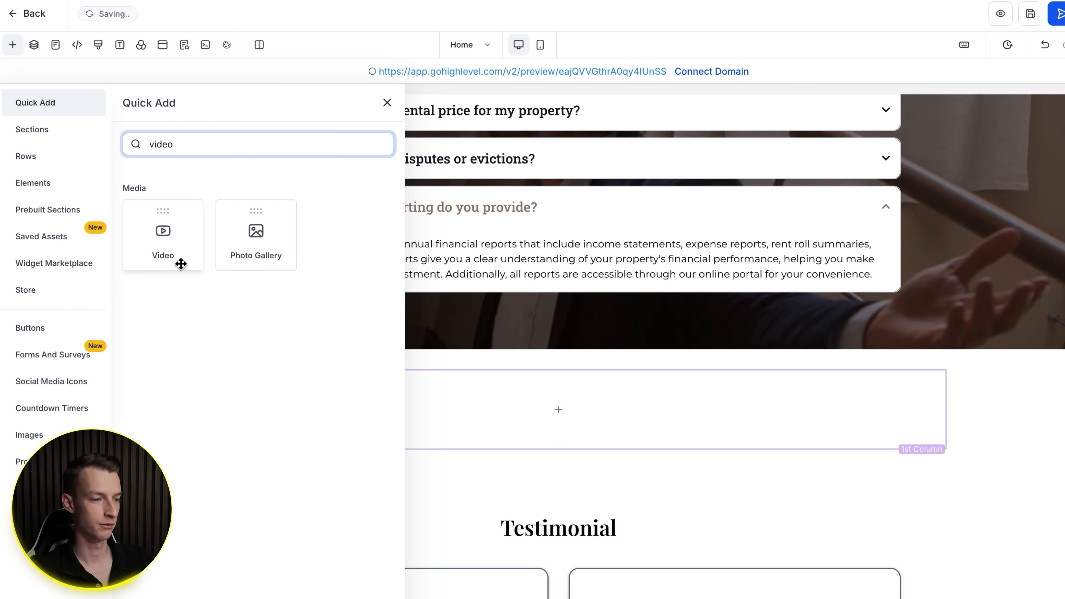
left_click(168, 249)
scroll(423, 395, "down", 5)
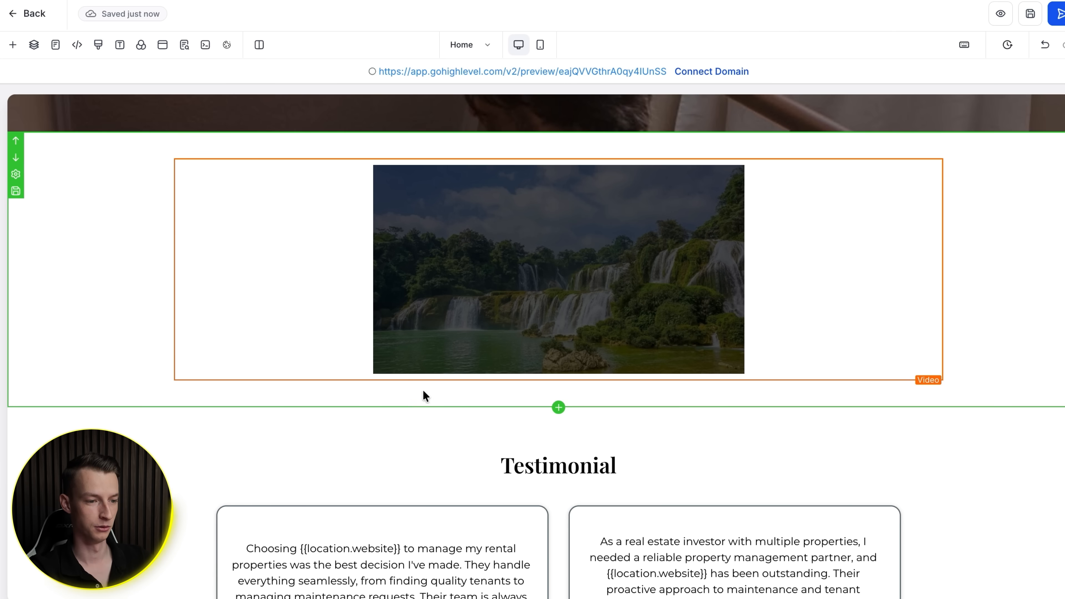
Set the video type of the Video element above Testimonial to Youtube
left_click(603, 290)
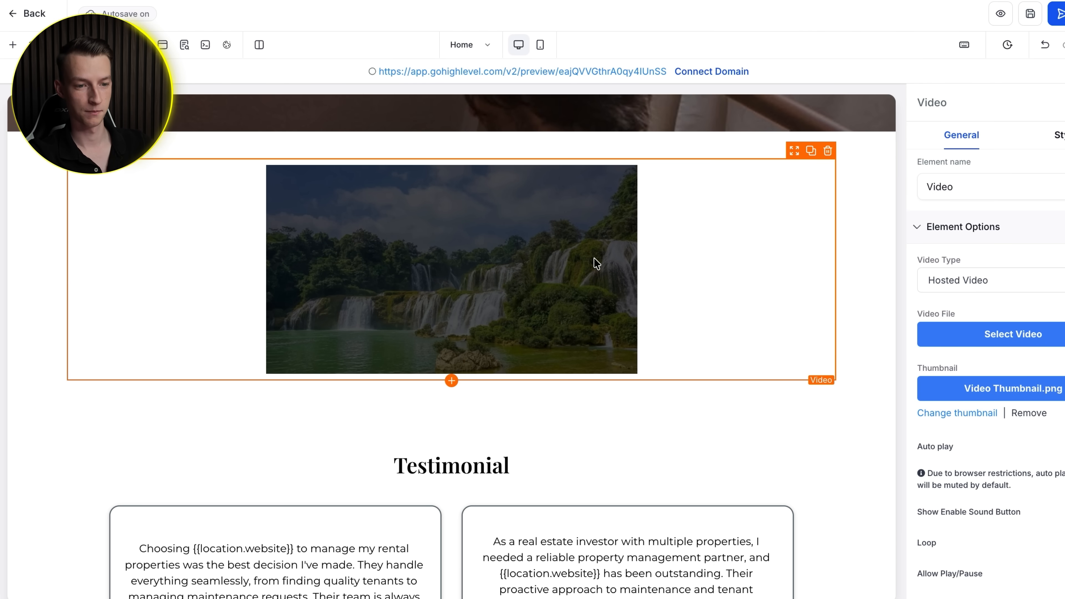
left_click(1040, 279)
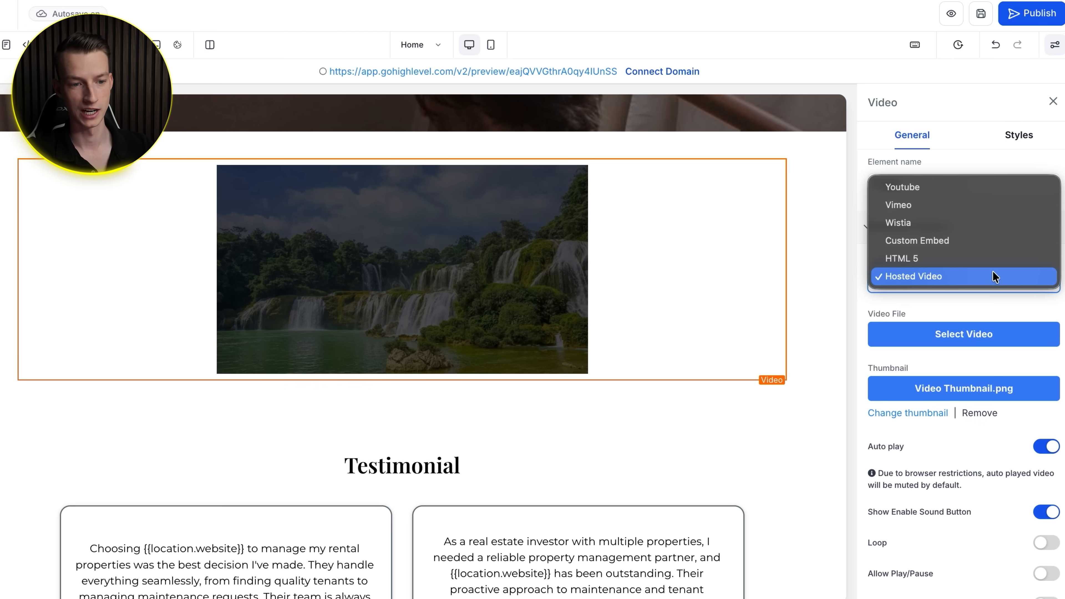
left_click(972, 190)
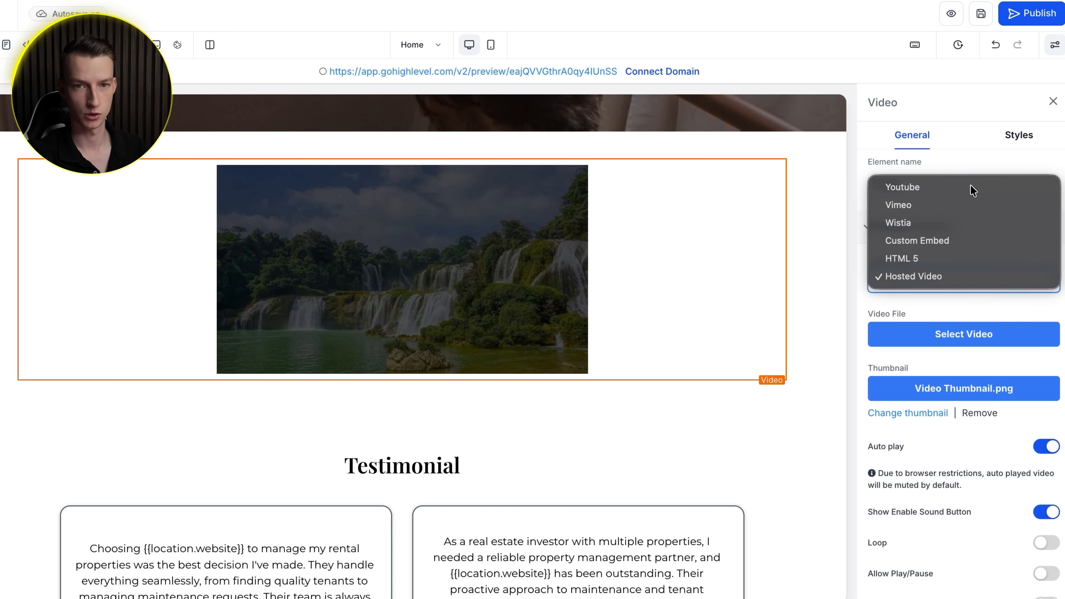
left_click(972, 190)
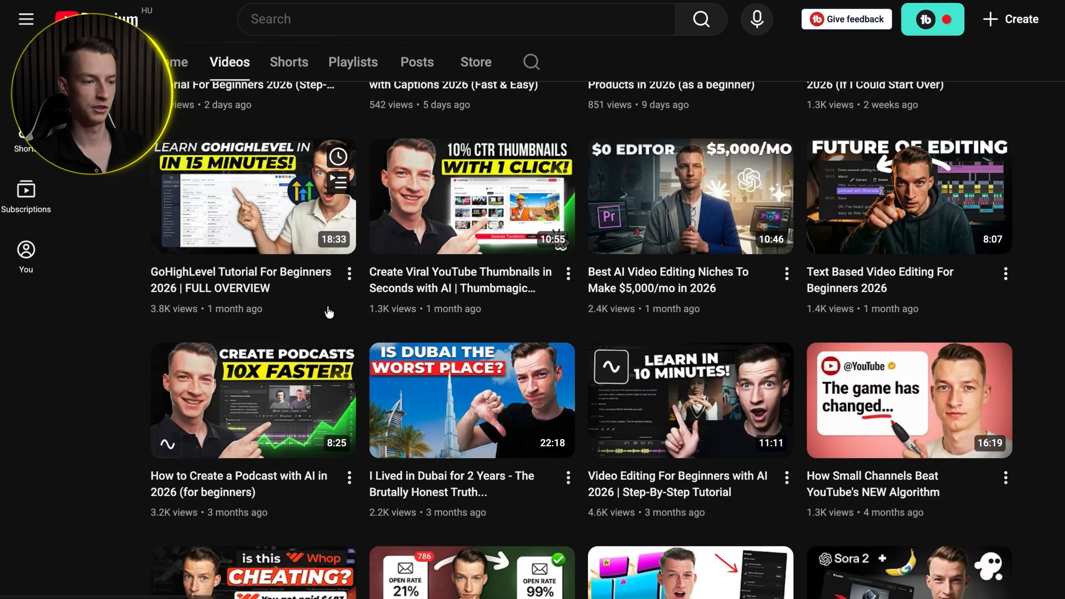
Copy the share link of "GoHighLevel Tutorial For Beginners 2026 | FULL OVERVIEW" on YouTube and use it as the Video element's URL
left_click(349, 273)
left_click(433, 464)
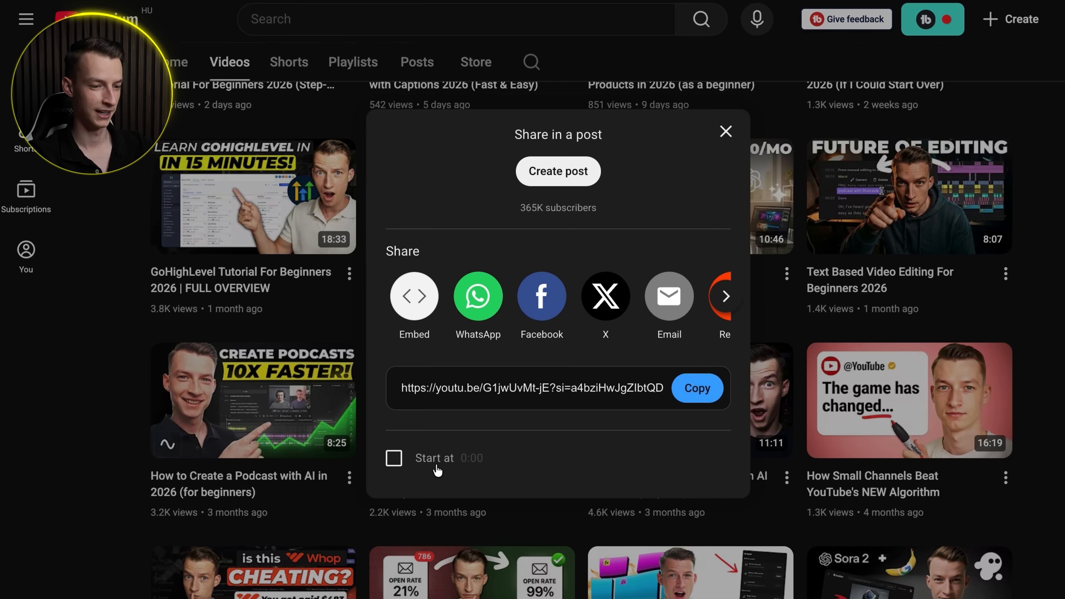
left_click(697, 388)
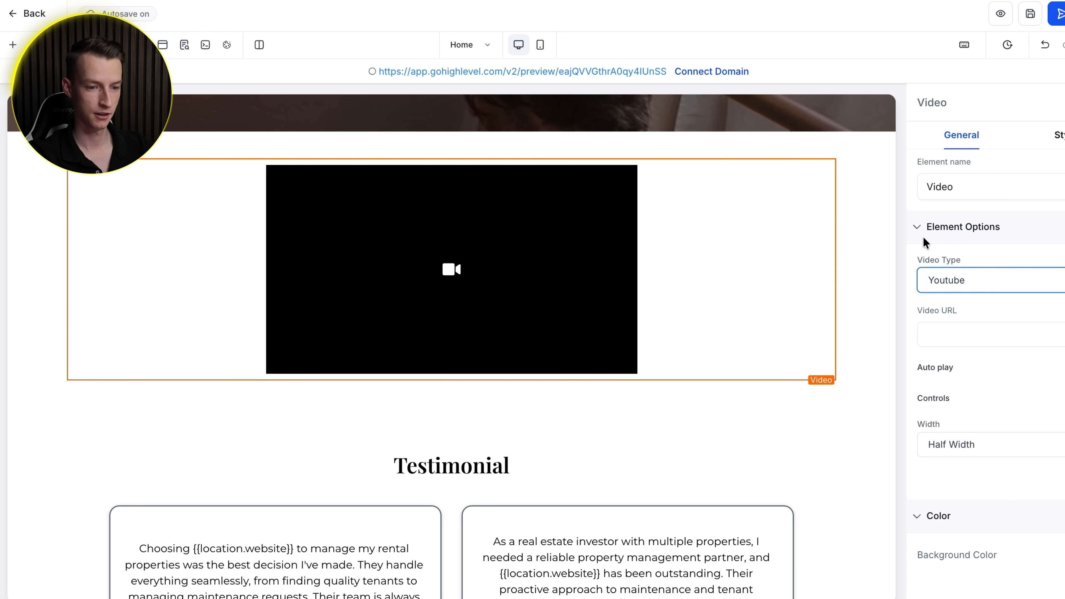
left_click(998, 334)
key("ctrl+v")
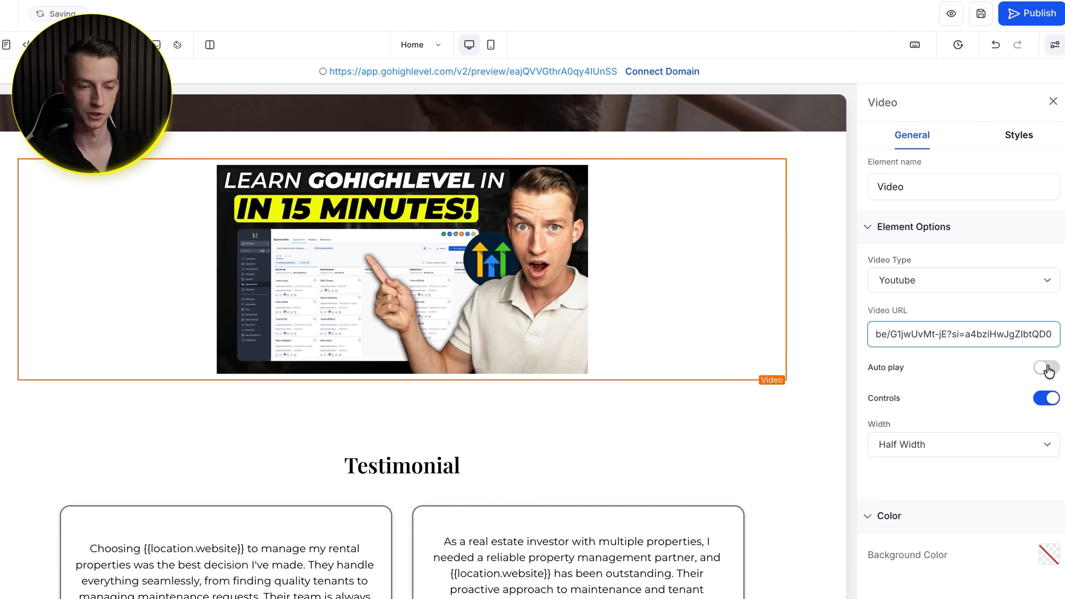
Try Auto play on the video, turn it back off, and keep the width option at Half Width
left_click(1046, 368)
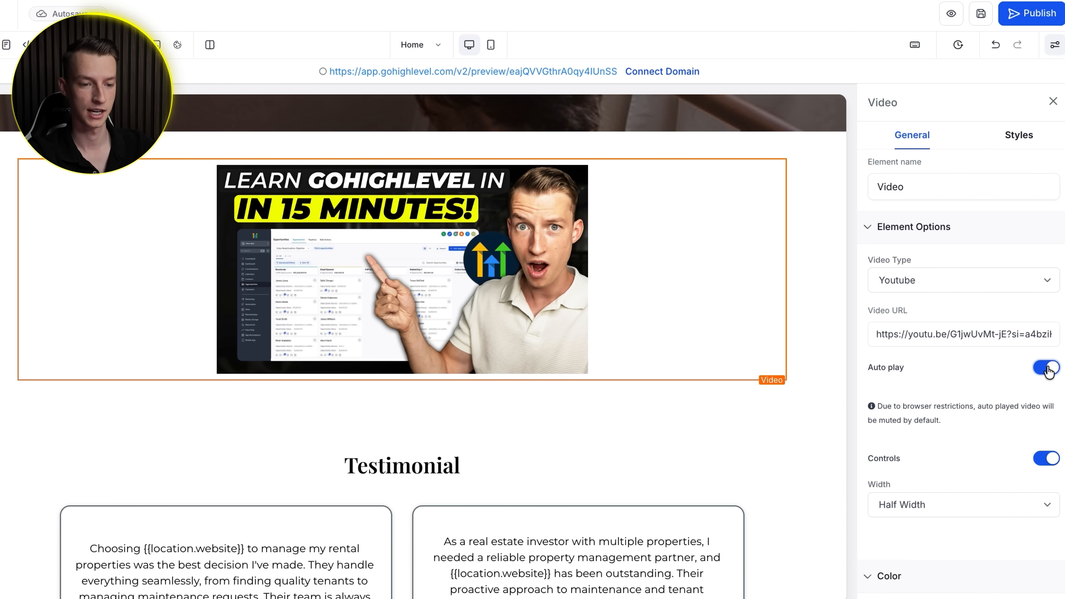
left_click(1046, 369)
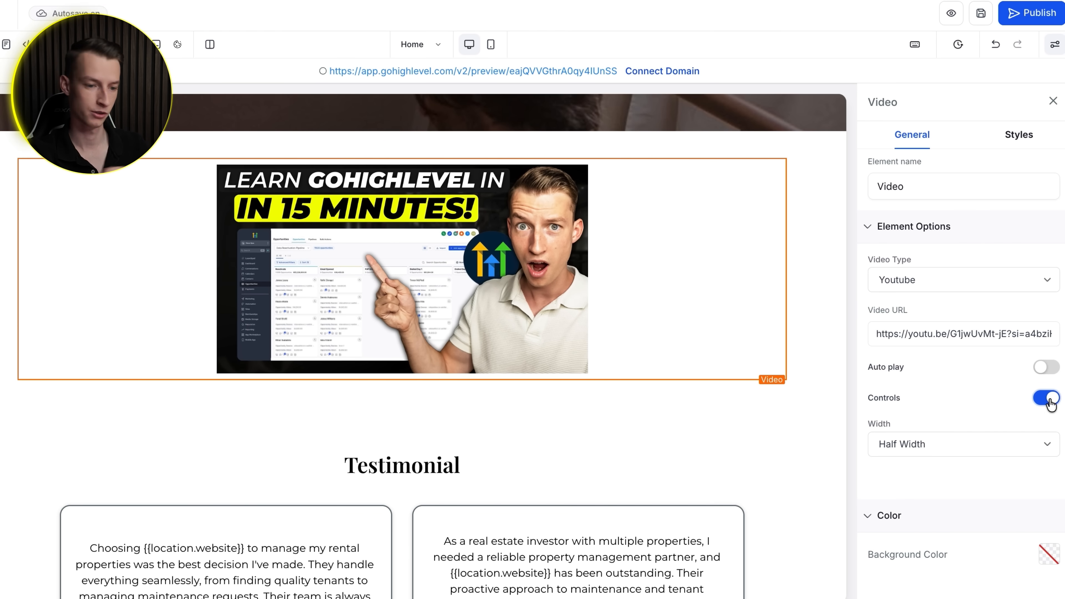
left_click(999, 445)
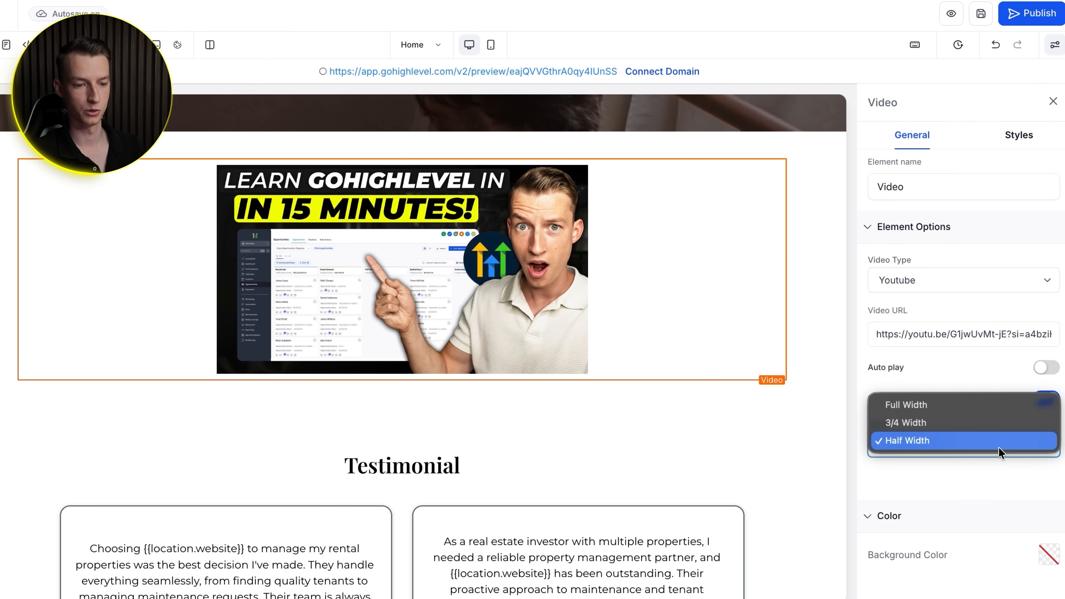
left_click(999, 445)
left_click(994, 143)
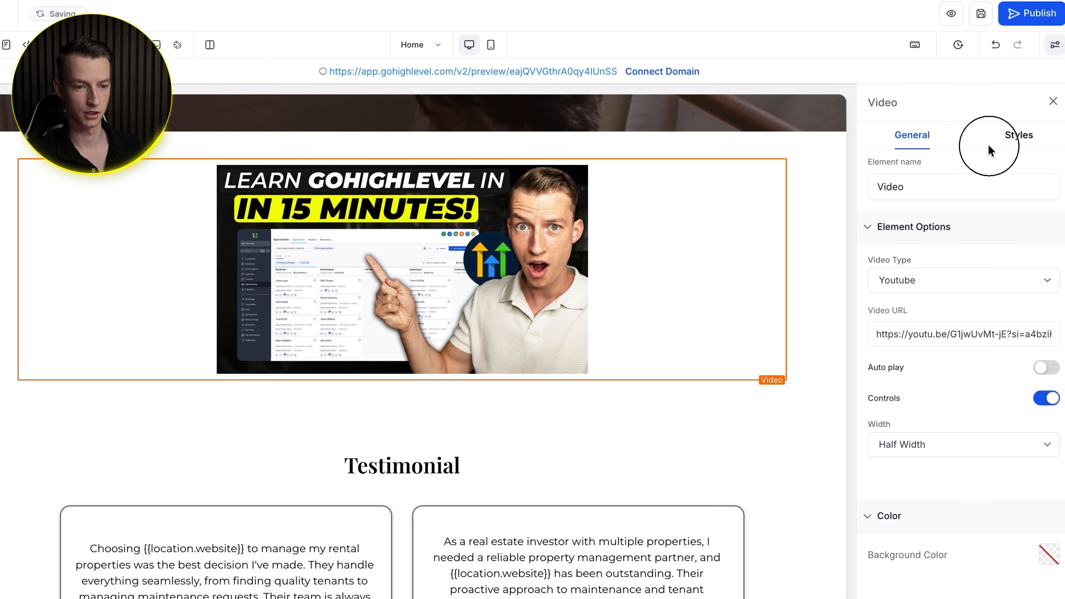
Clear the element search and insert a one-column row between the testimonials and the footer
scroll(955, 363, "down", 5)
scroll(998, 276, "up", 5)
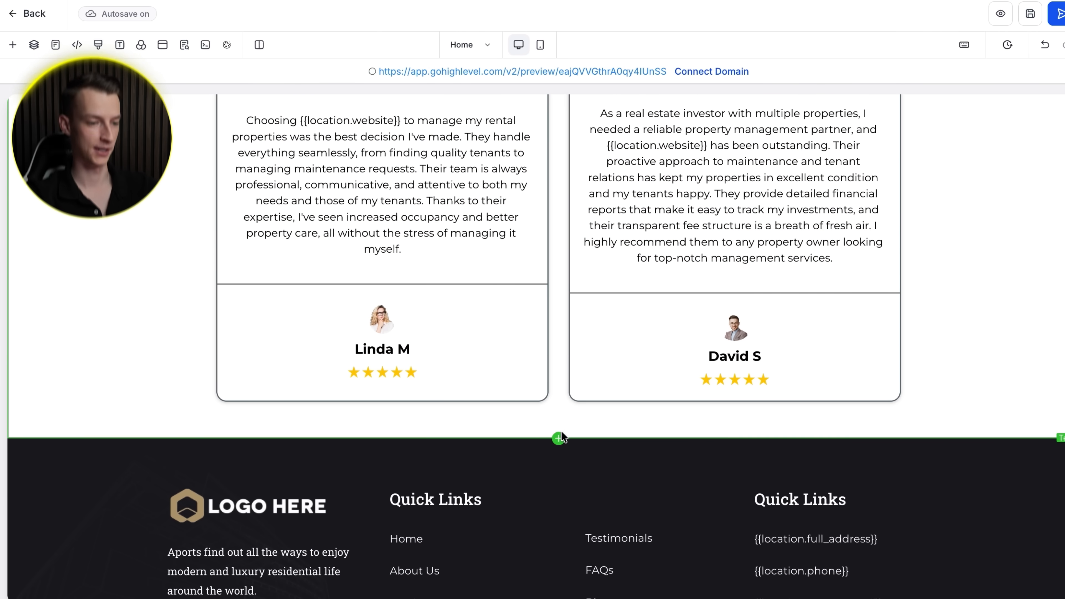
left_click(550, 439)
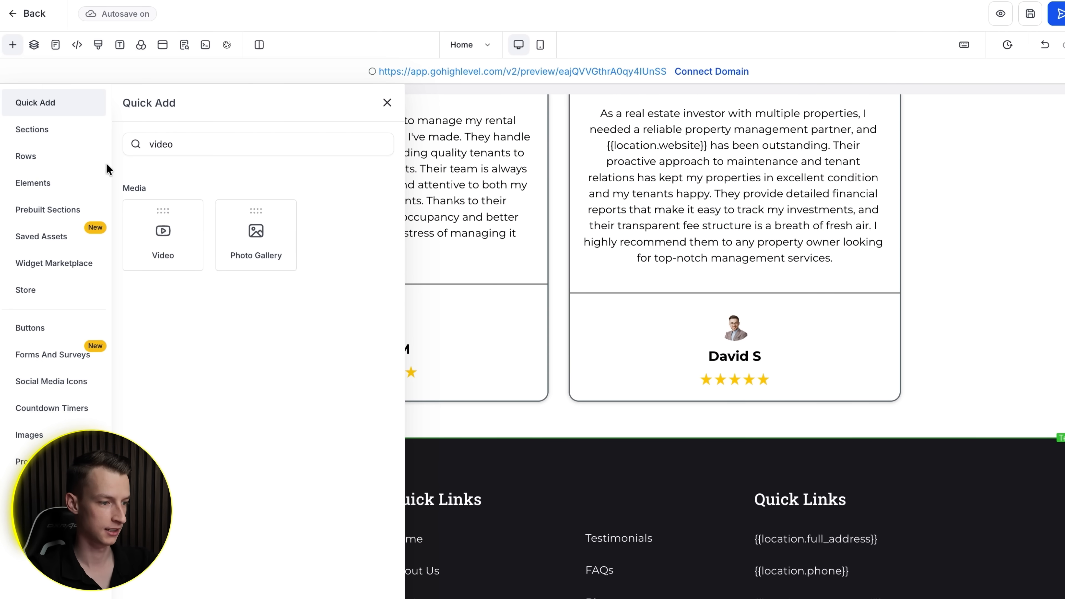
left_click(313, 140)
key("ctrl+a")
key("BackSpace")
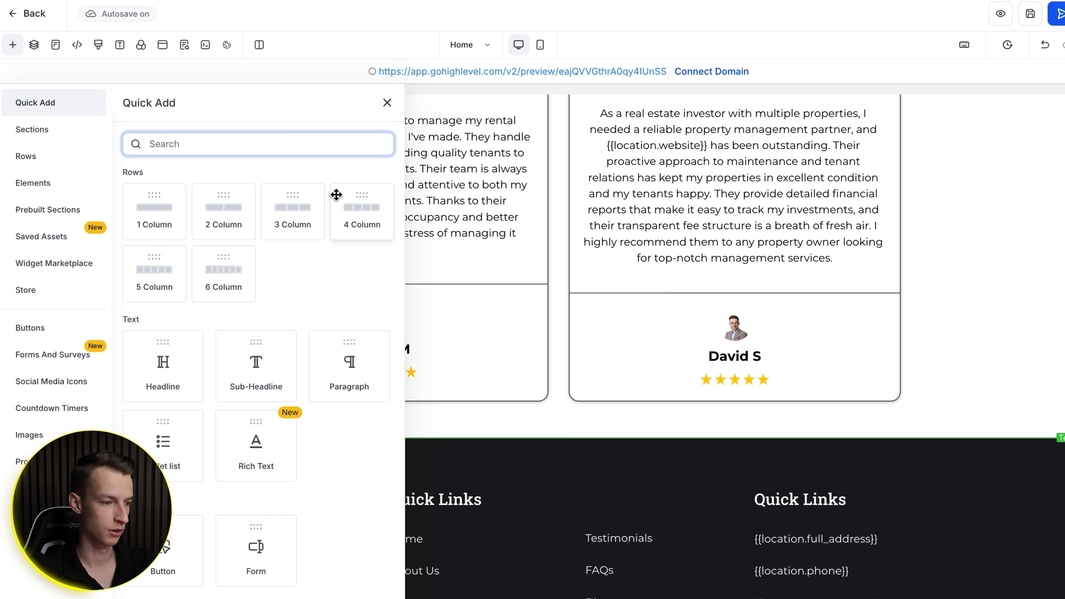
left_click_drag(150, 217, 580, 457)
Search the elements for "locat" and add a Map element to the empty column above the footer
left_click(561, 501)
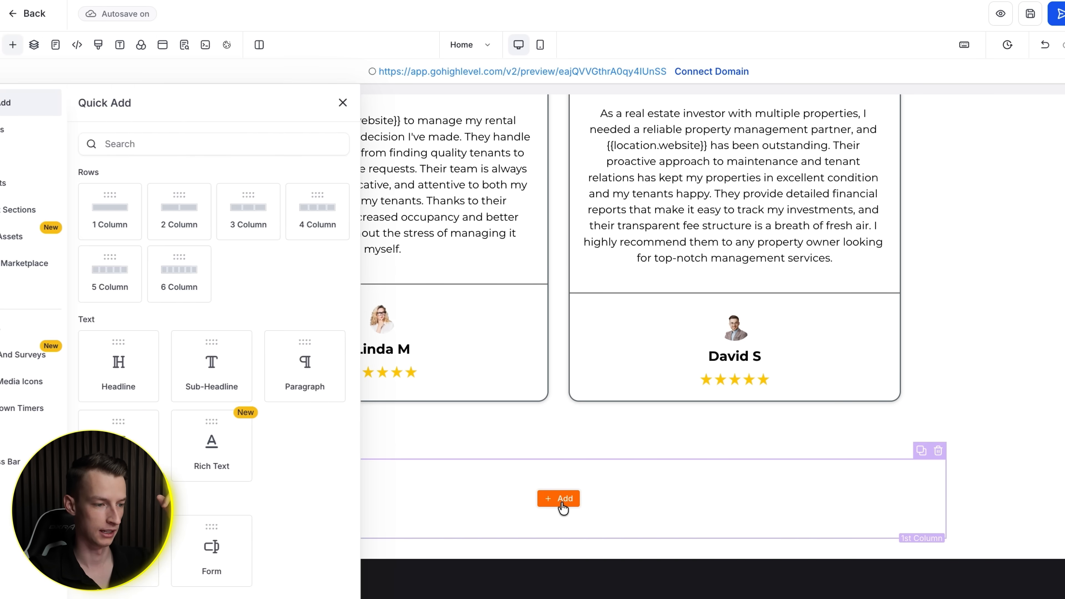
left_click(293, 145)
type("locat")
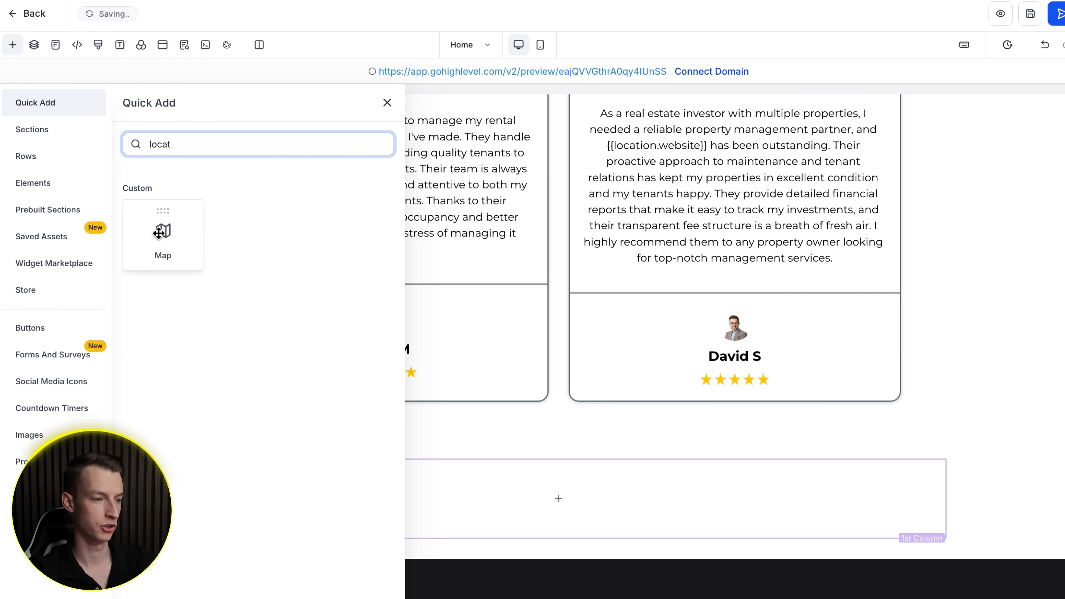
left_click_drag(158, 233, 454, 445)
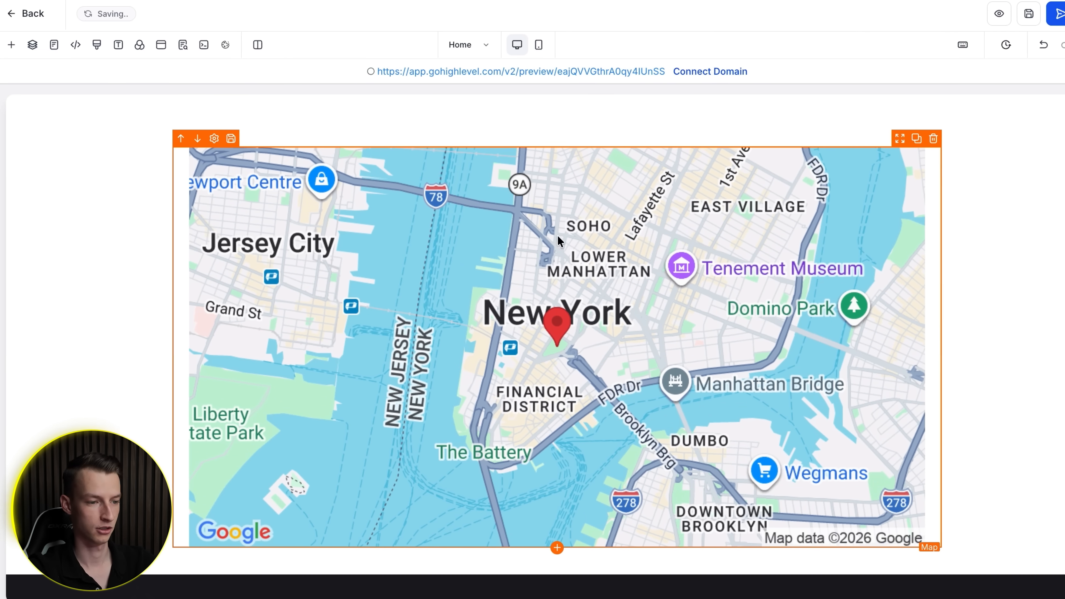
Open the settings of the Map element above the footer, then delete the map
left_click(554, 307)
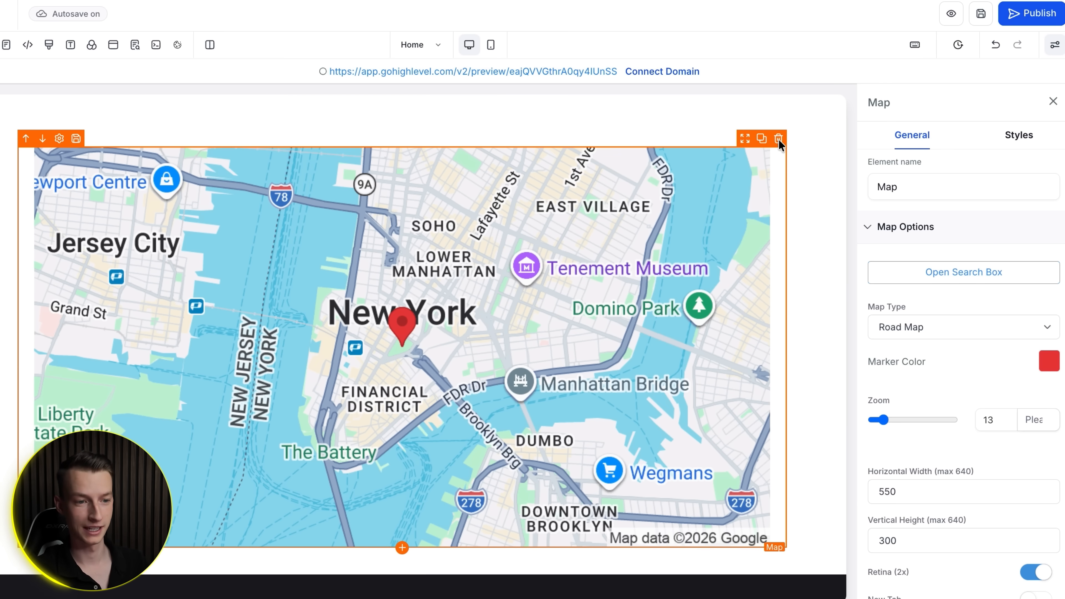
left_click(778, 139)
scroll(404, 213, "up", 5)
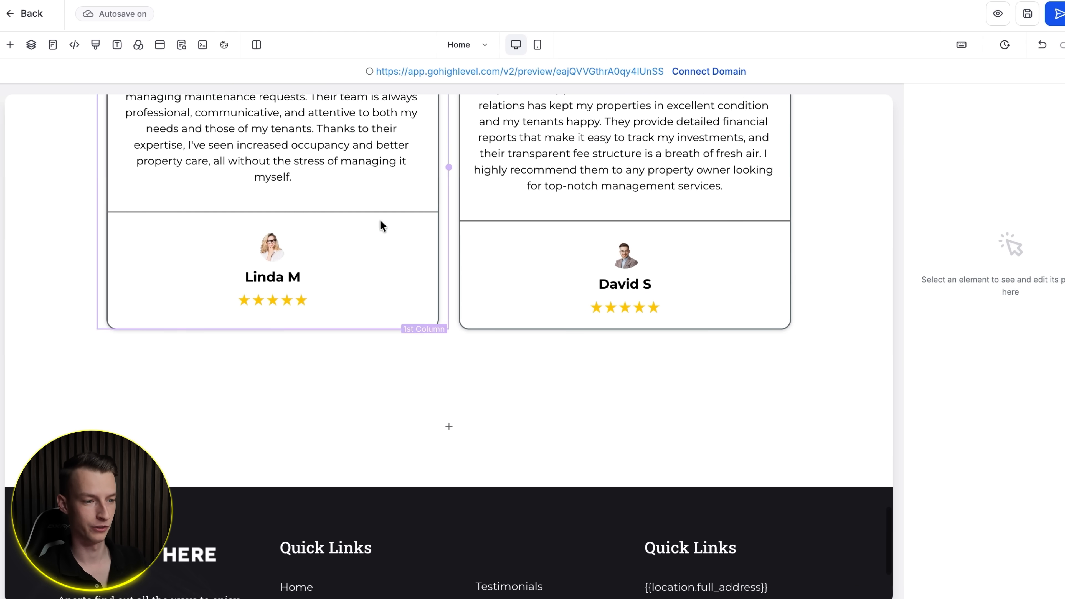
Try to insert a Full Width section at the empty column above the footer
left_click(449, 426)
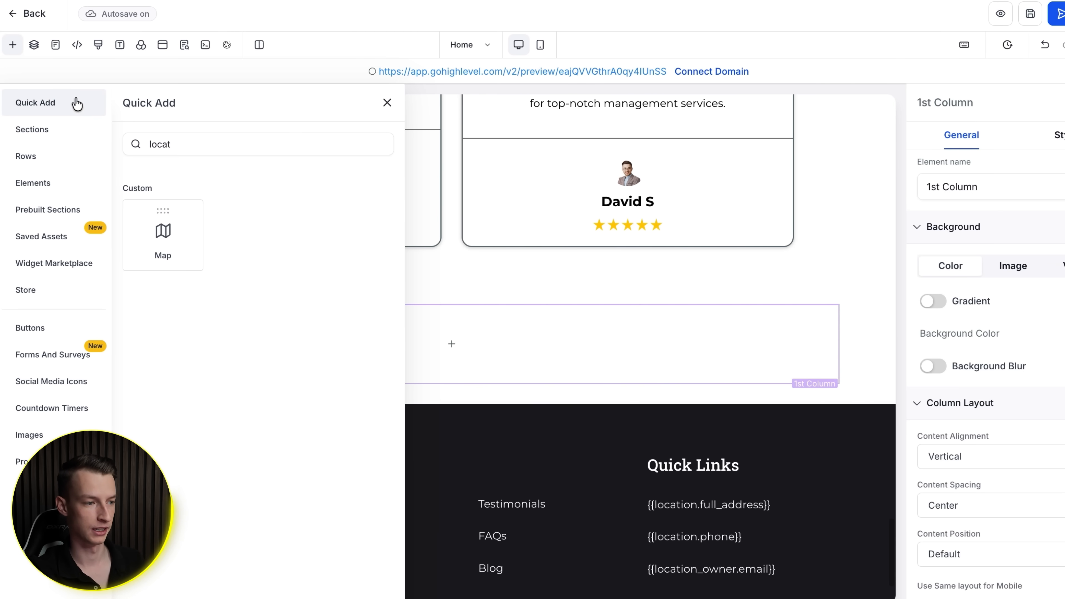
left_click(69, 129)
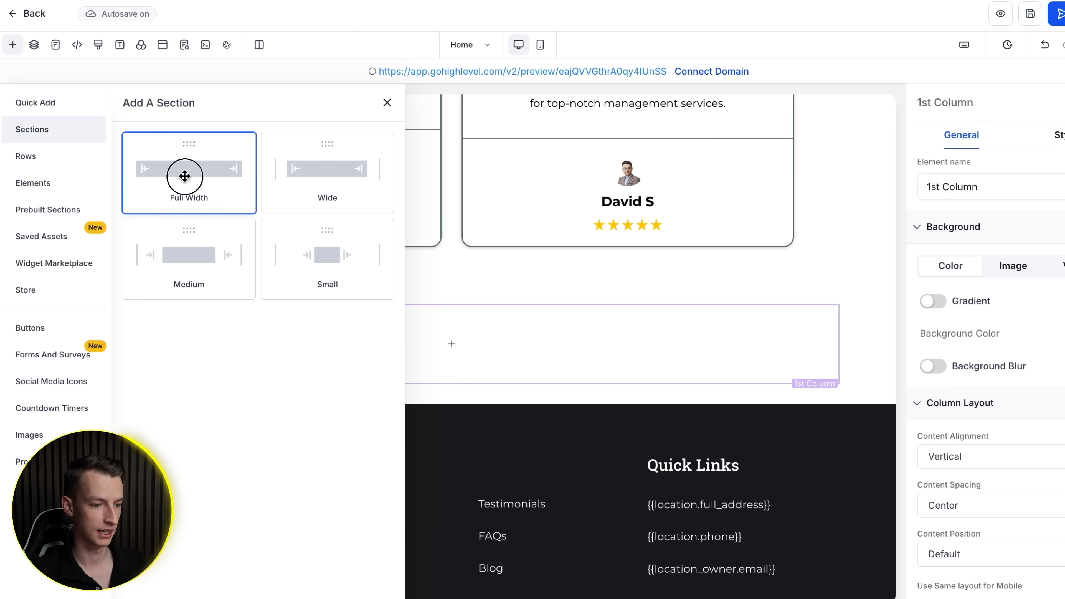
left_click_drag(185, 173, 185, 205)
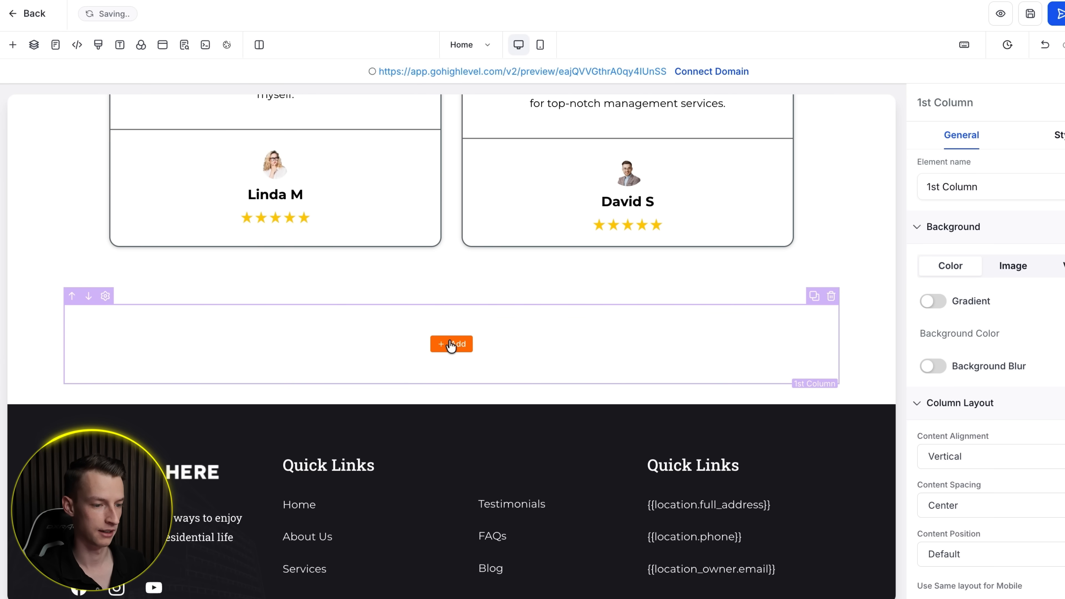
Insert a 2 Column row in the empty column above the footer and add a Map element to its second column
left_click(451, 344)
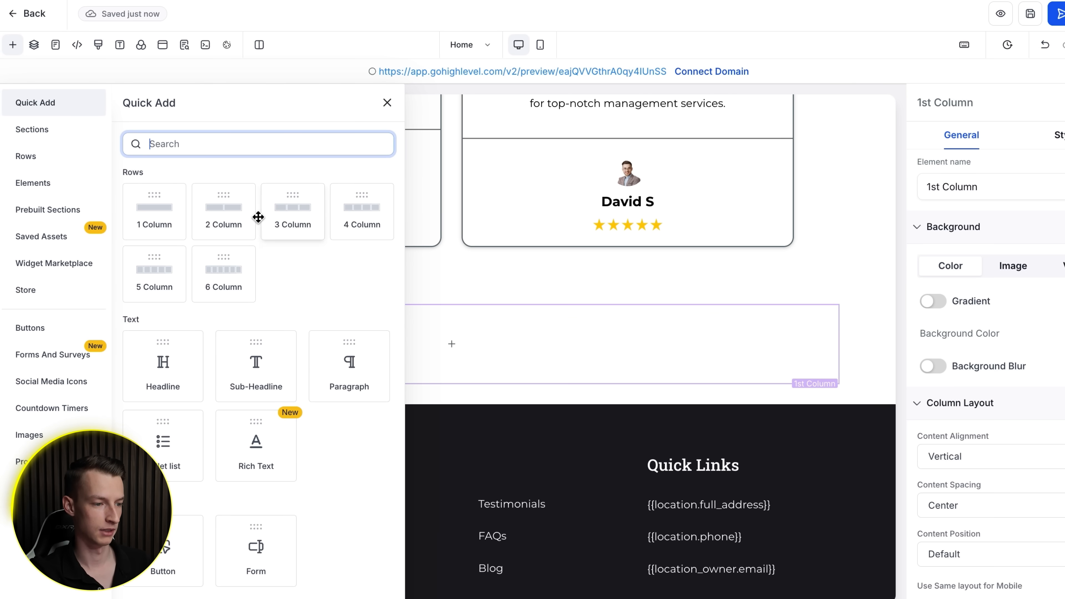
left_click_drag(244, 217, 472, 342)
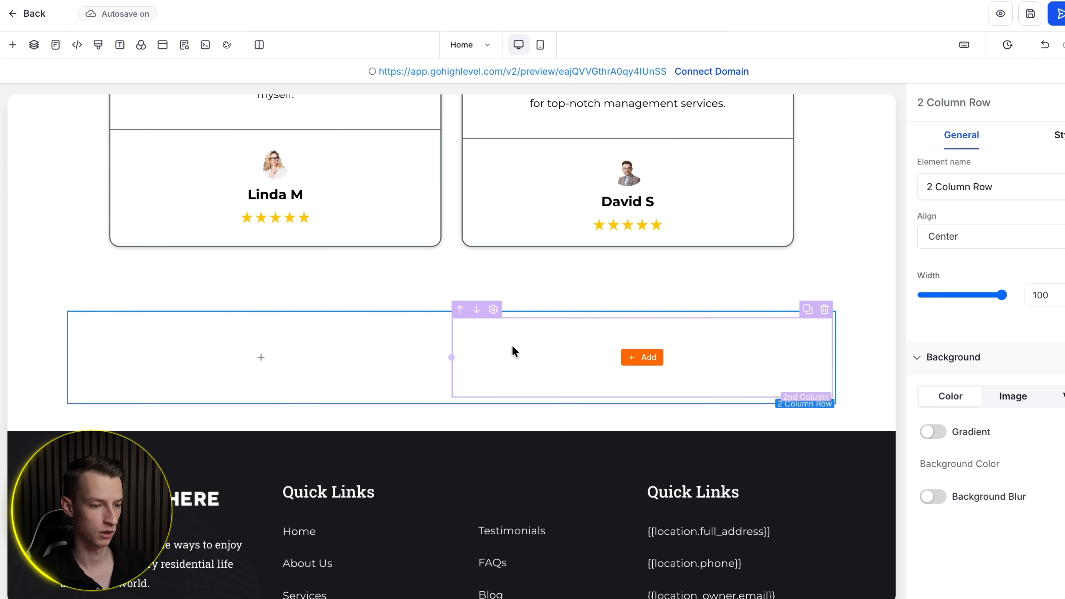
left_click(260, 357)
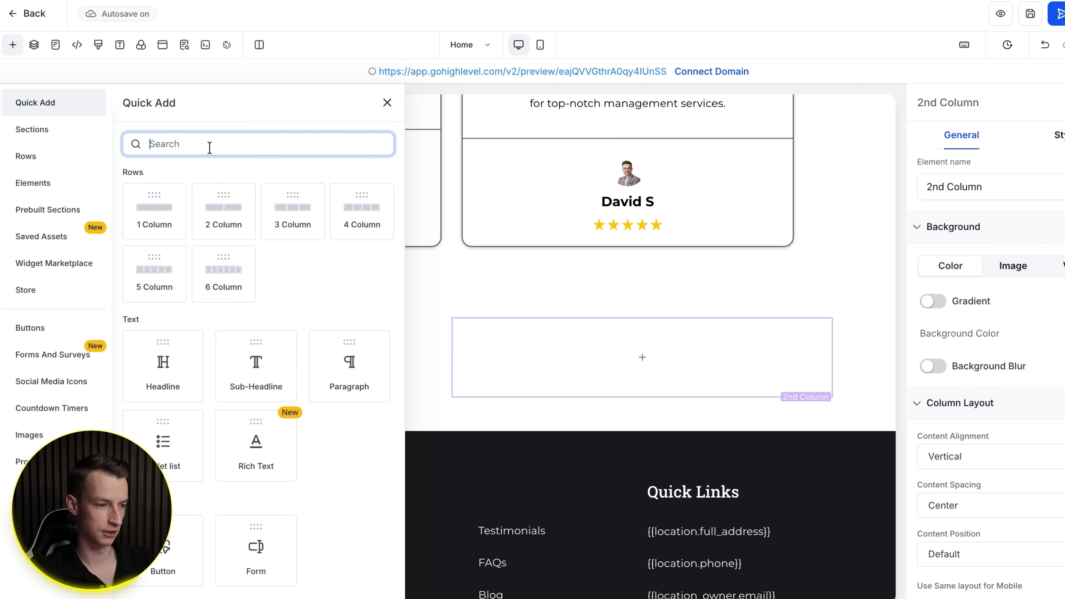
type("map")
left_click(162, 231)
Search the elements for "text" and add a Headline to the first column beside the map
left_click(262, 425)
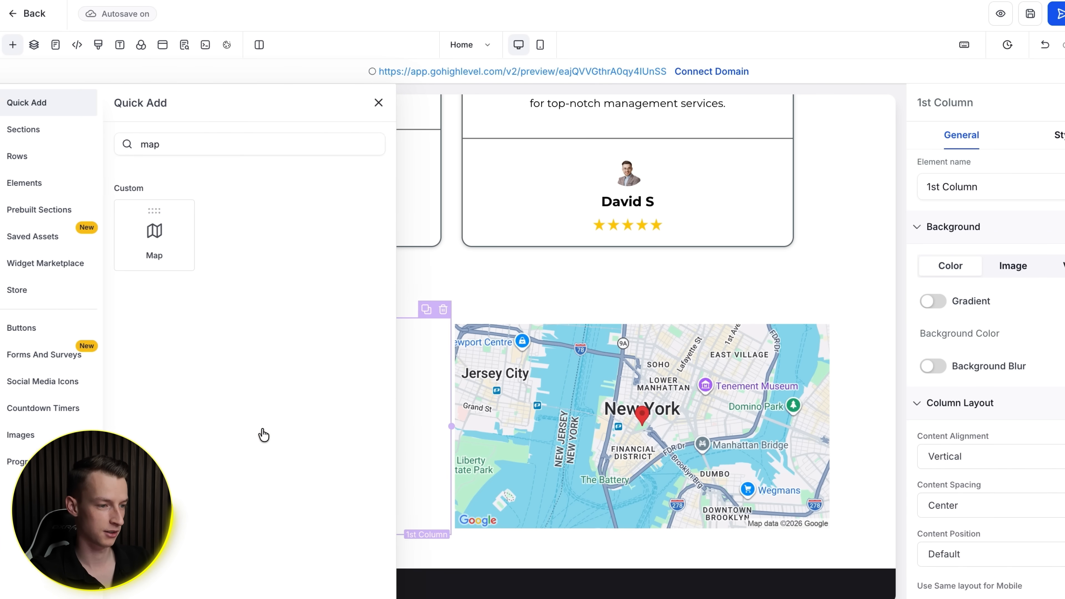
double_click(195, 147)
type("text")
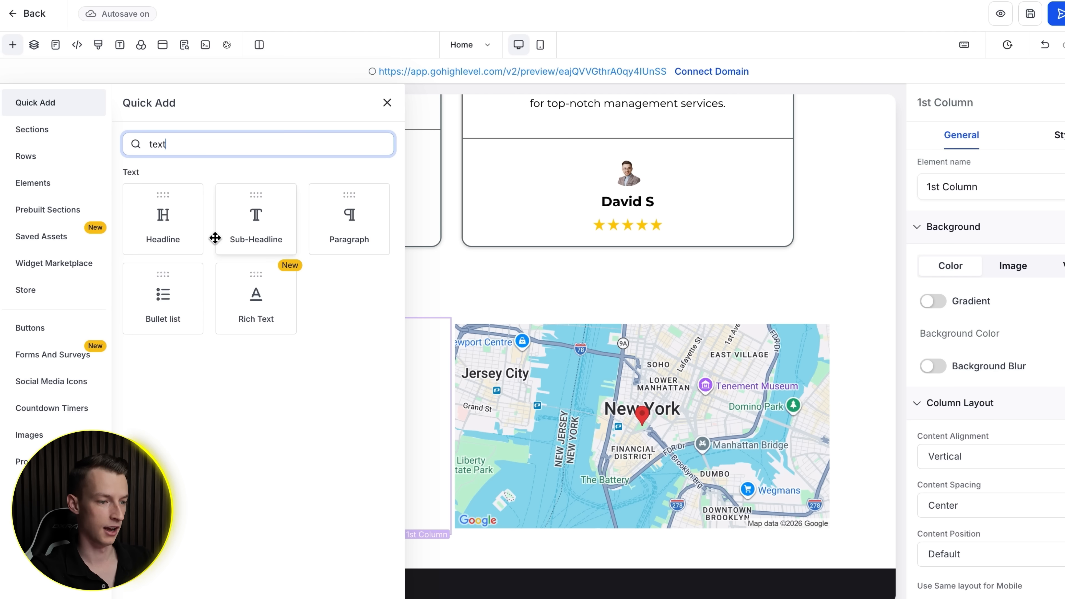
left_click(161, 232)
Set the headline text beside the map to "Contact us here"
type("Find us")
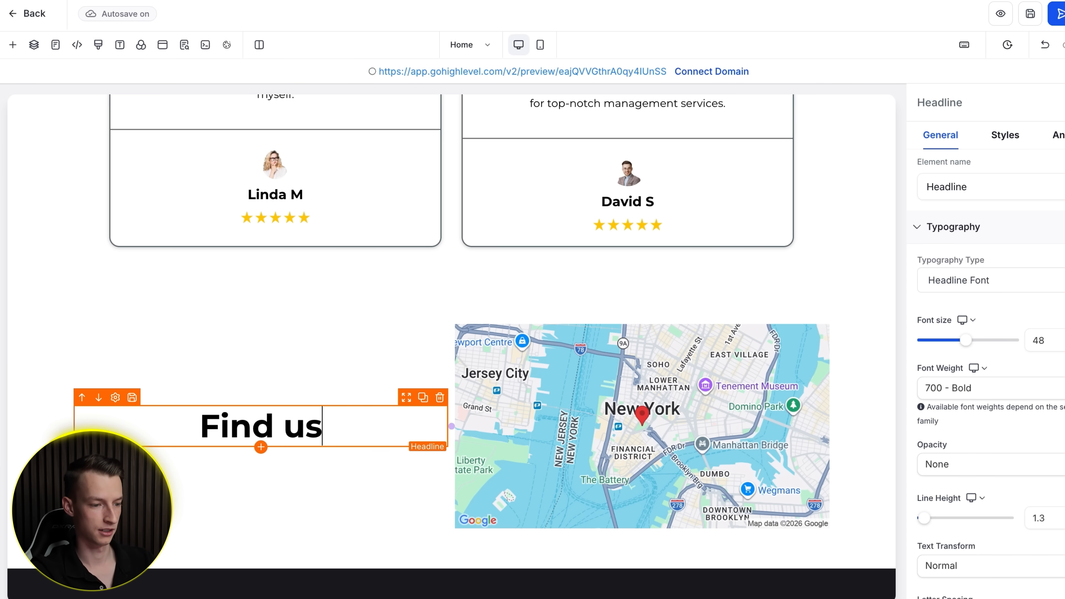
type(" here")
double_click(240, 426)
type("Contact")
left_click(283, 468)
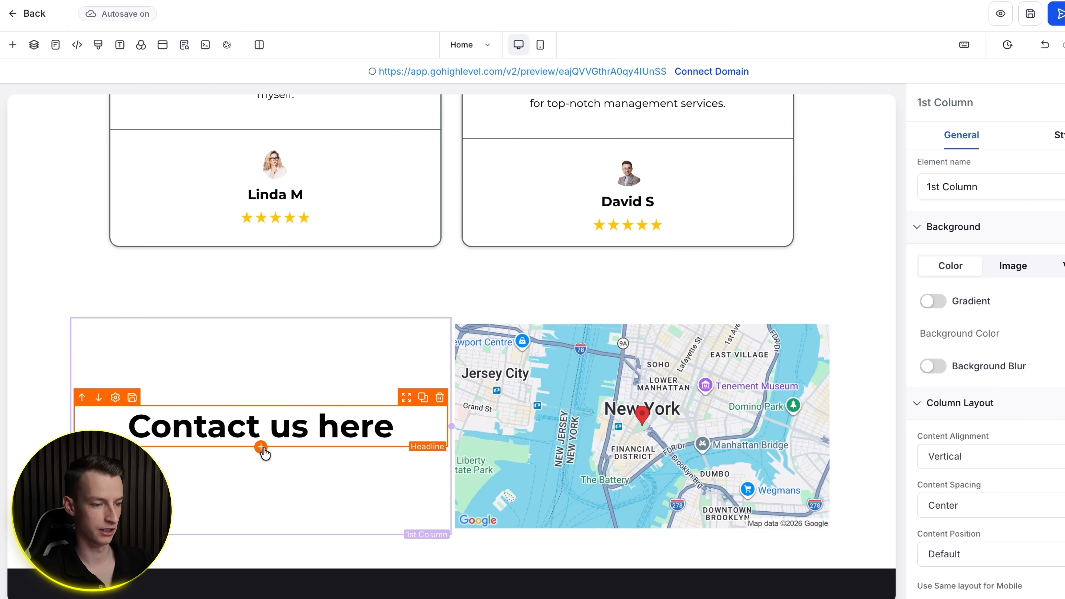
Search the elements for "button" and add a Button below the "Contact us here" headline
left_click(262, 447)
triple_click(284, 145)
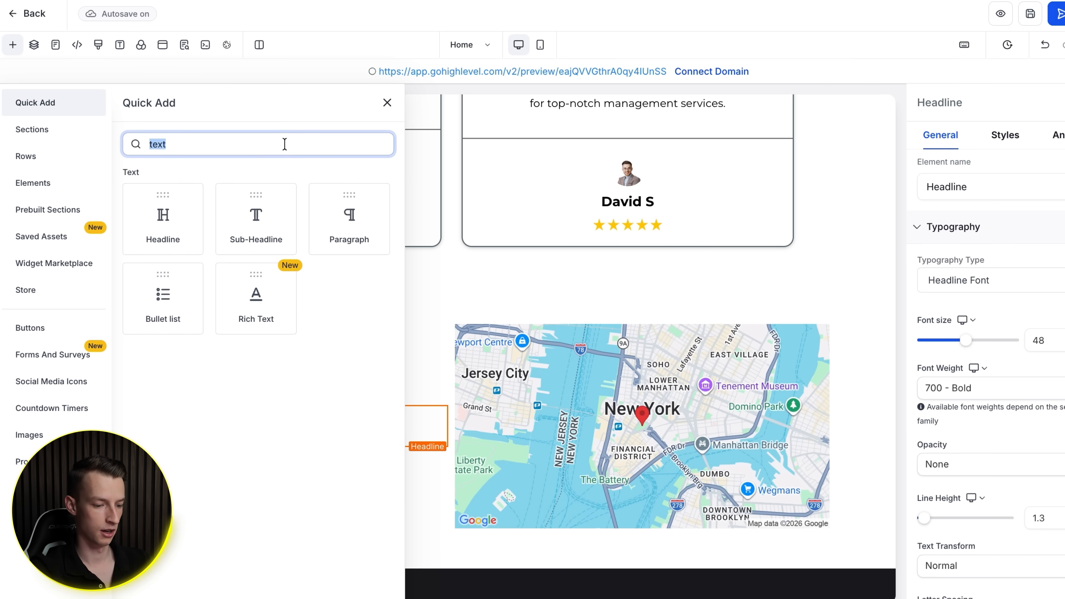
type("button")
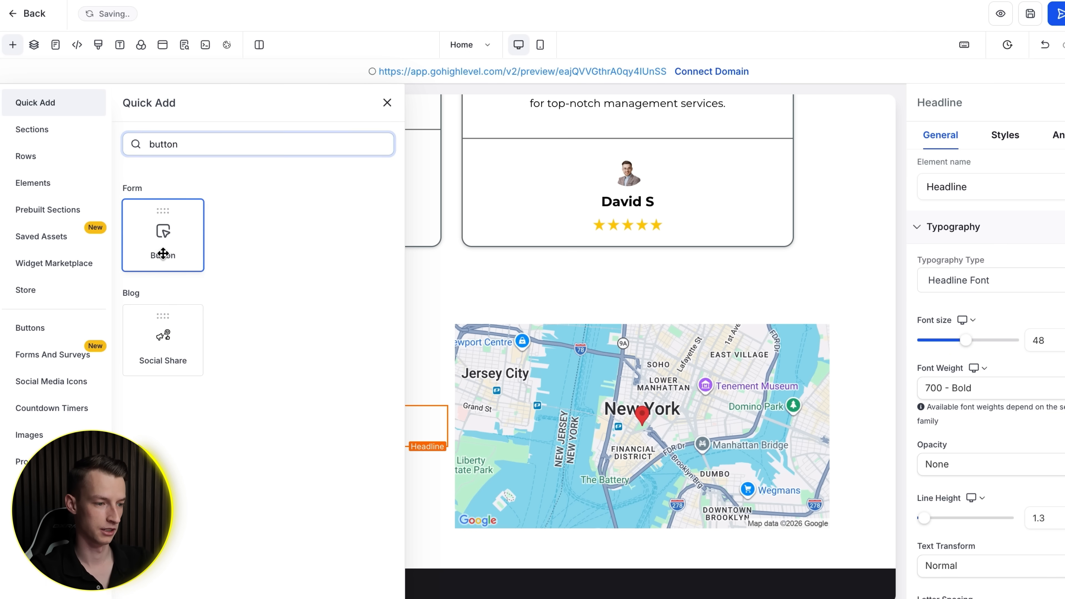
left_click_drag(161, 252, 260, 445)
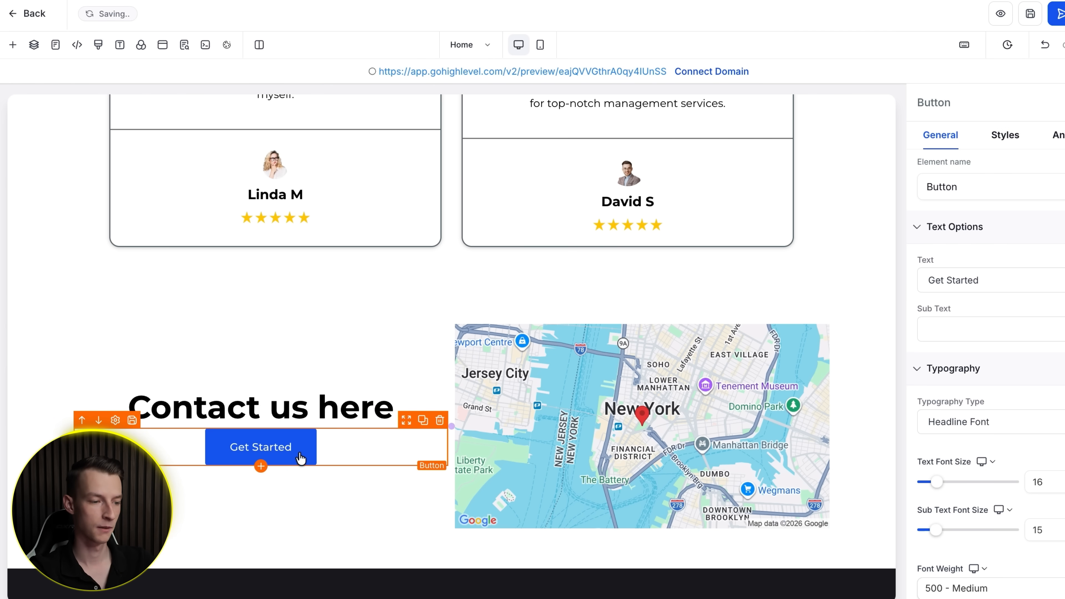
Change the text of the button below the "Contact us here" headline to "CALL US NOW!"
scroll(977, 185, "down", 1)
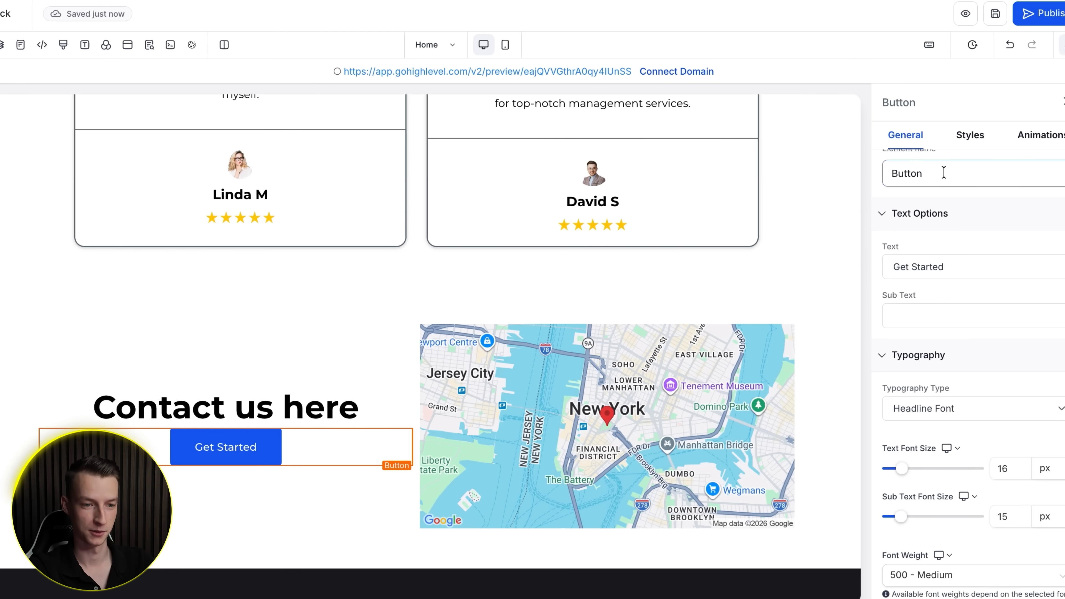
scroll(944, 173, "up", 1)
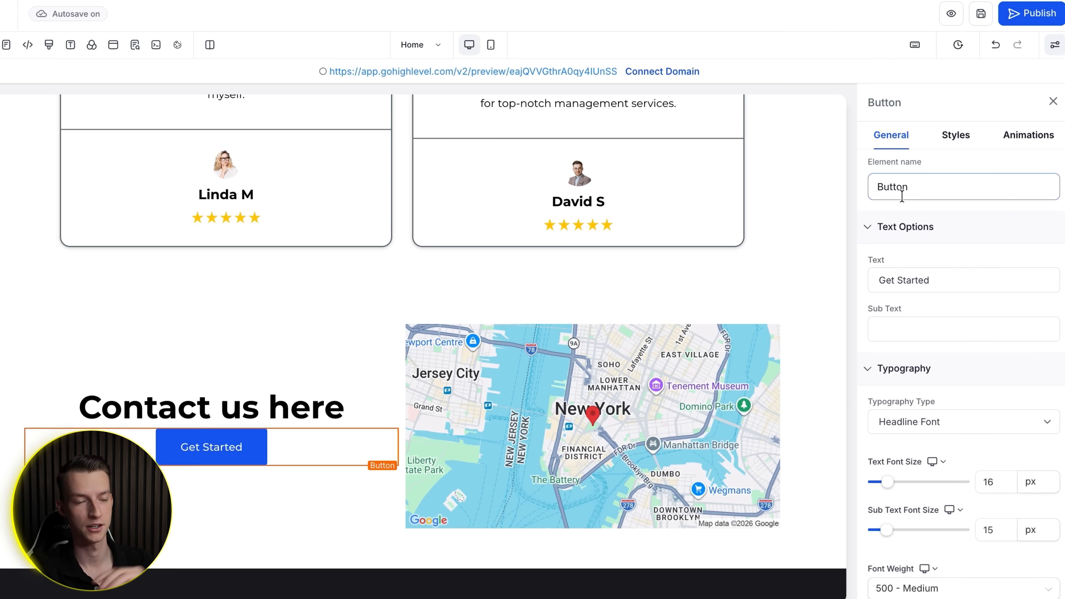
triple_click(936, 279)
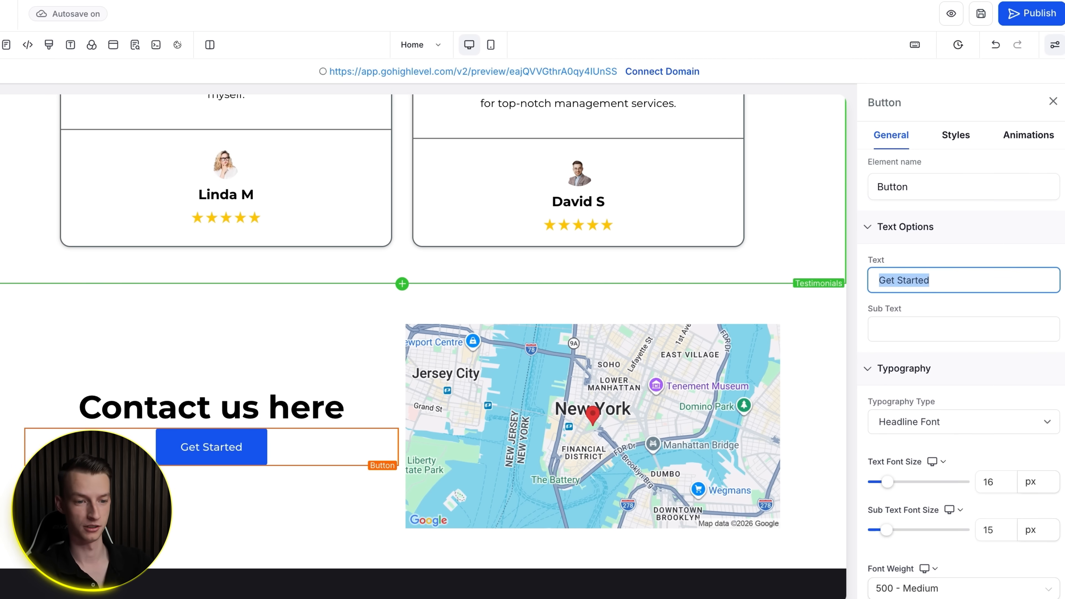
key("BackSpace")
type("CALL US")
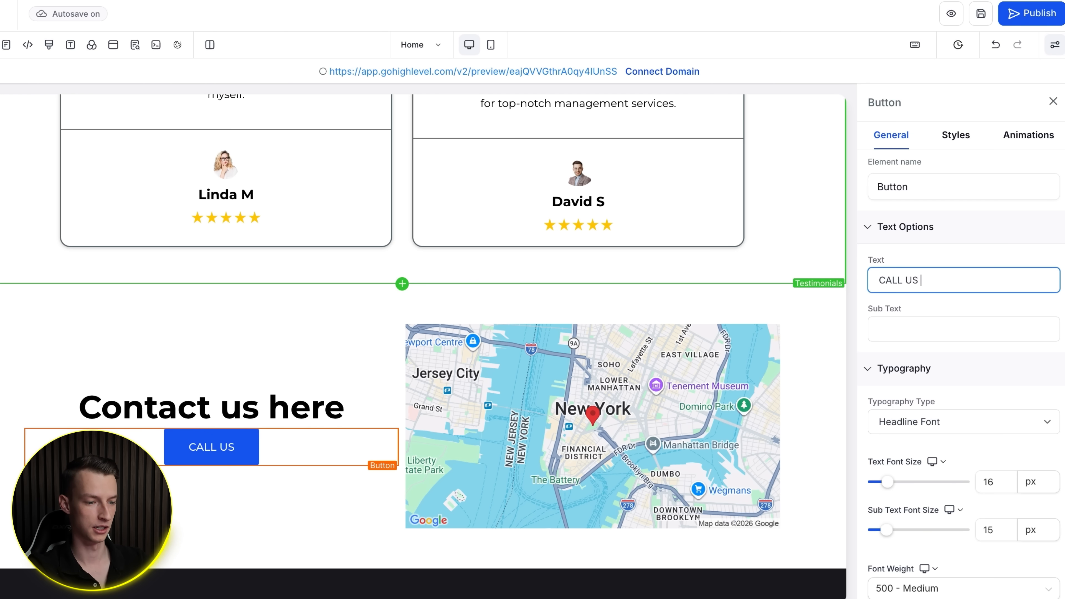
type(" NOW!±")
key("BackSpace")
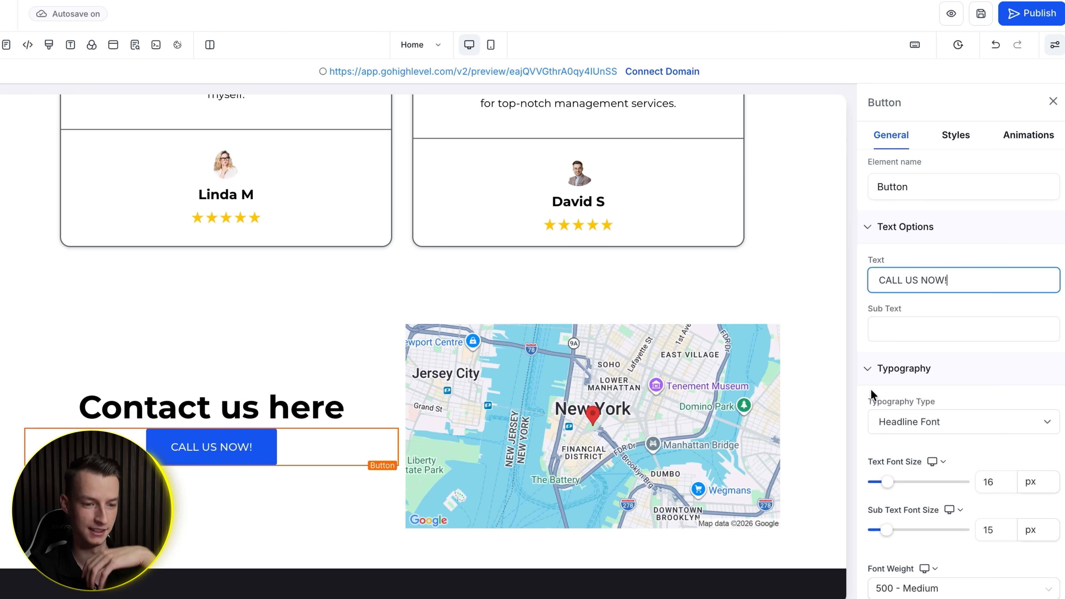
Set the "CALL US NOW!" button's link action to Call and enter the business phone number
scroll(1000, 374, "down", 10)
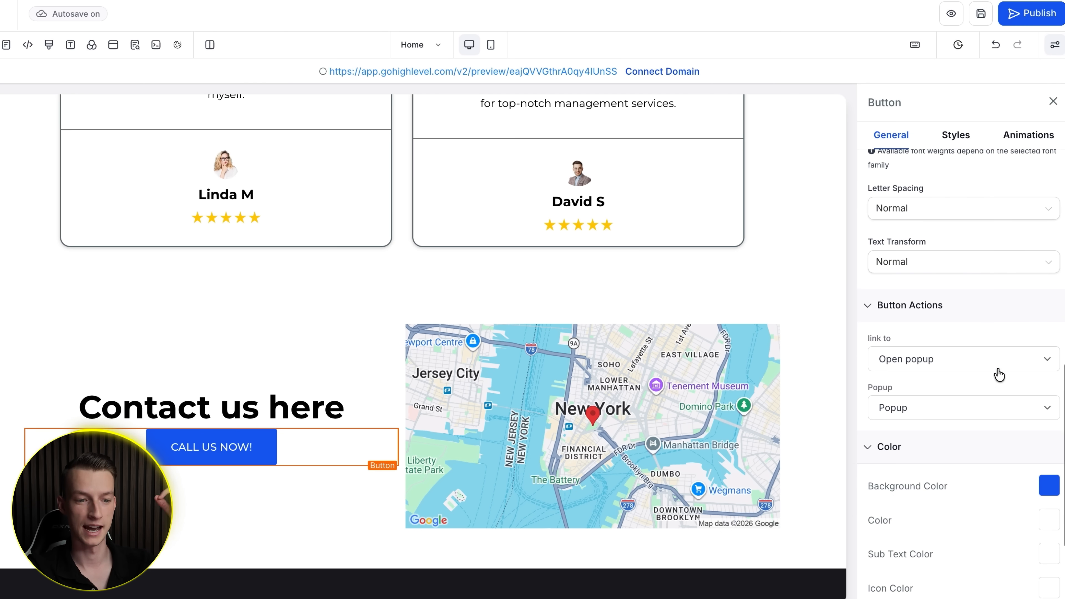
left_click(958, 361)
left_click(958, 329)
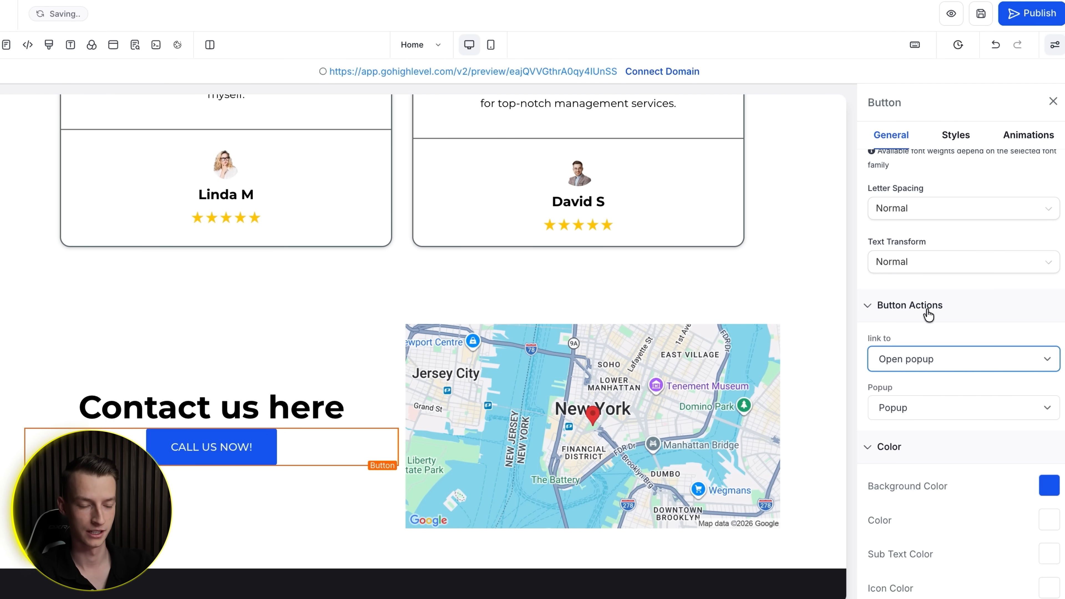
scroll(949, 317, "down", 2)
left_click(947, 289)
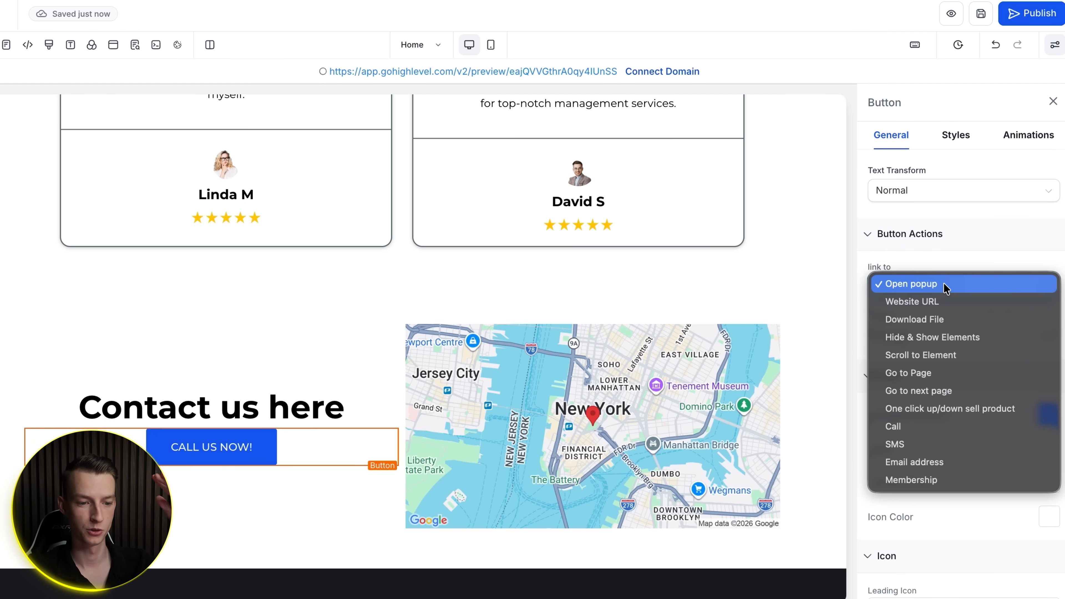
left_click(964, 428)
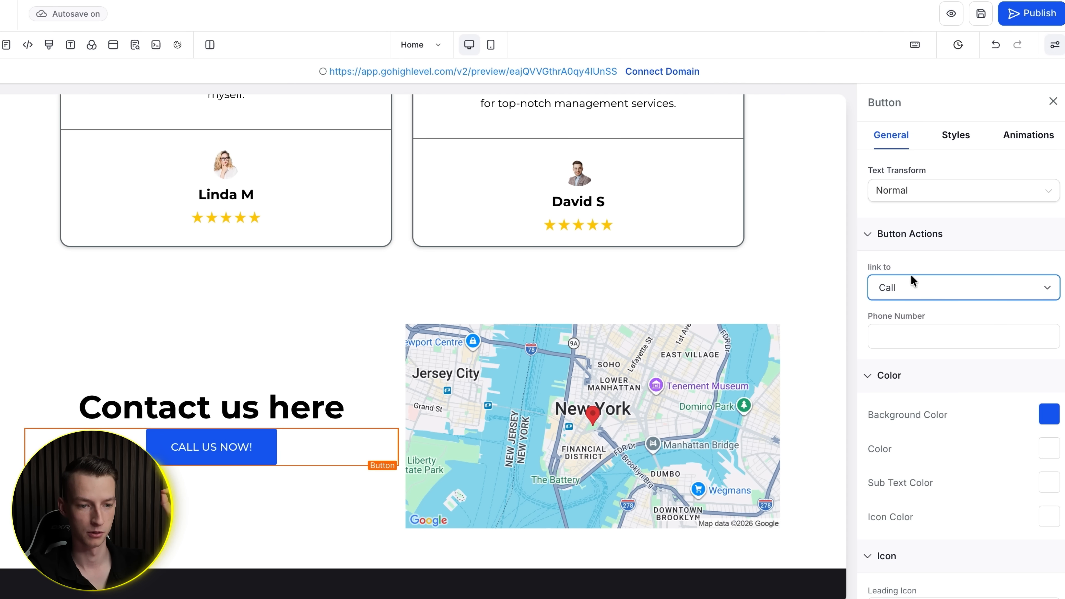
left_click(912, 330)
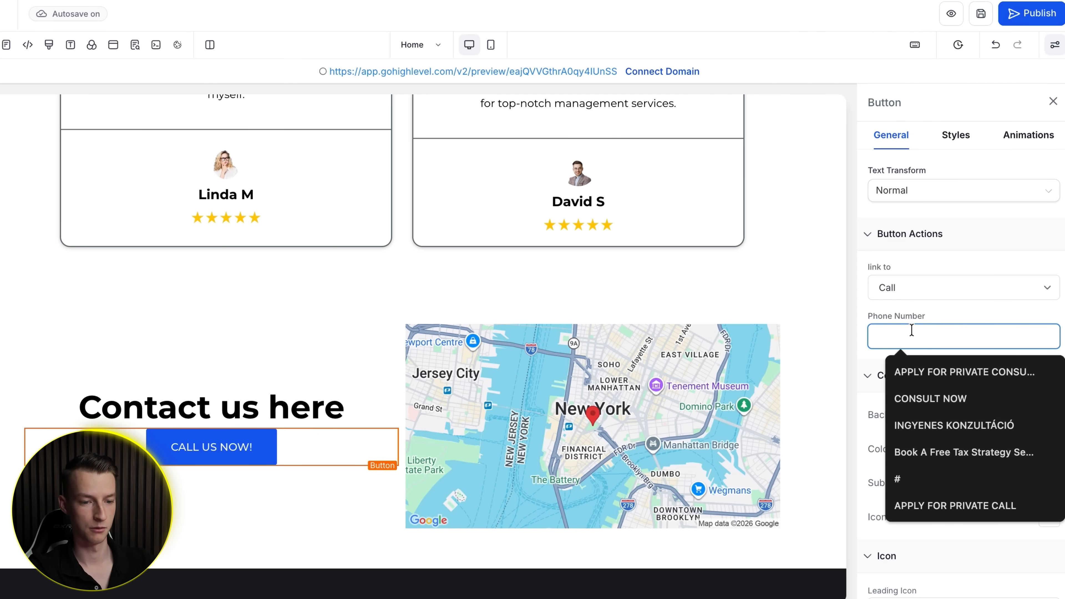
type("+10")
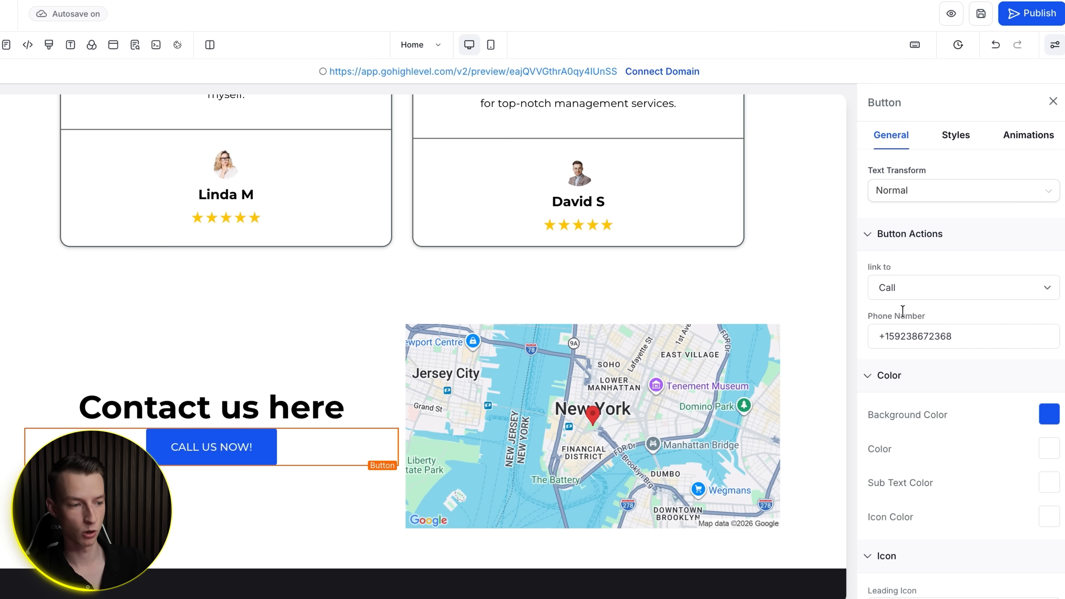
scroll(948, 338, "down", 3)
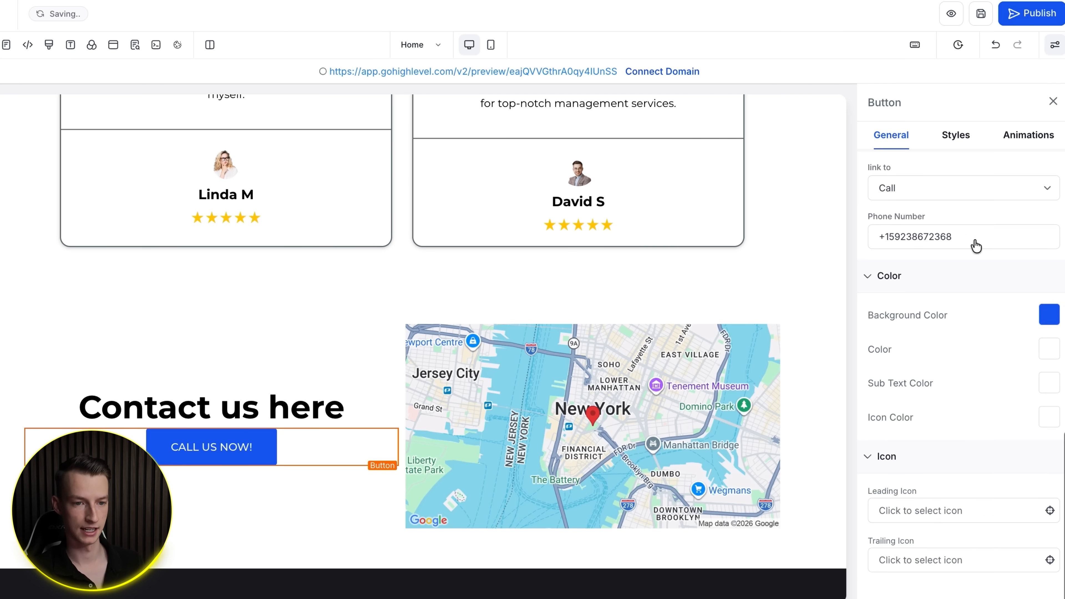